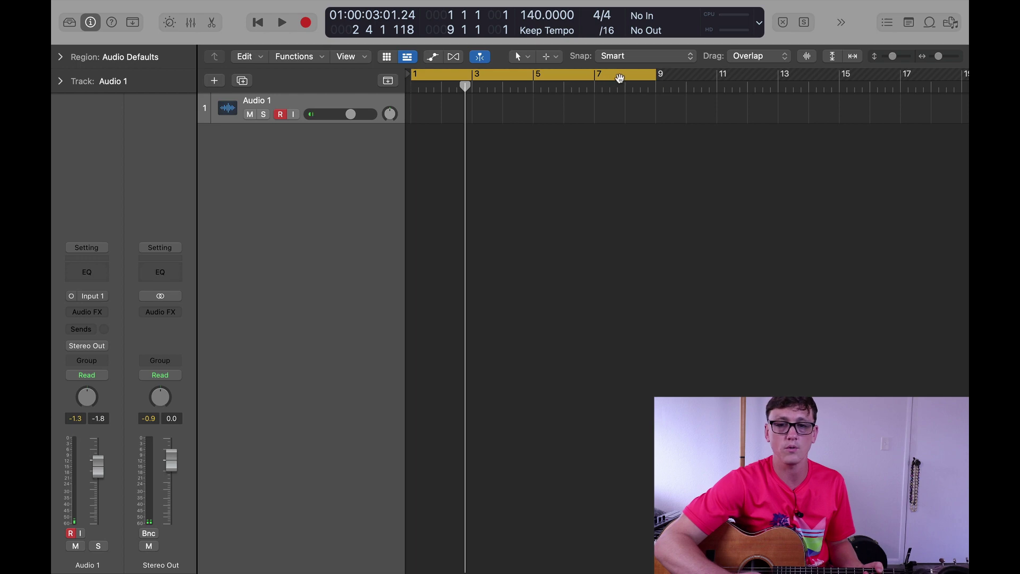
Record an acoustic guitar take on the Audio 1 track across the cycle range from bar 1 to bar 9
left_click_drag(616, 80, 619, 83)
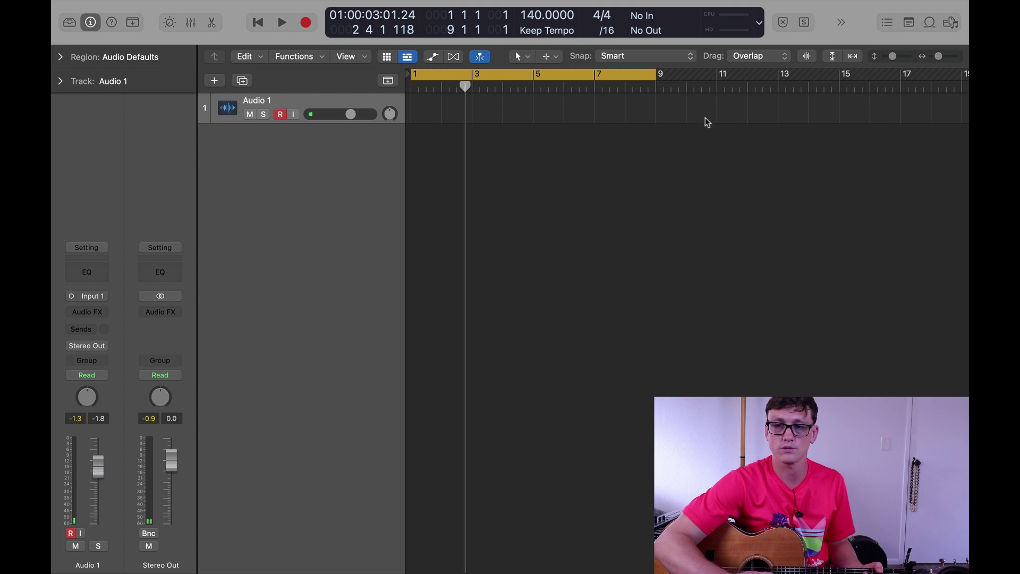
left_click(306, 23)
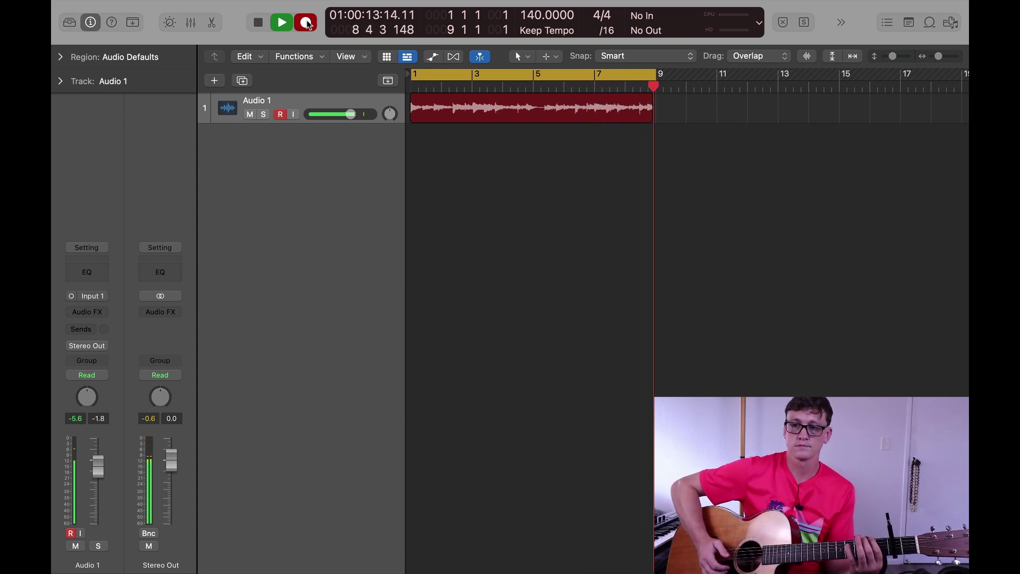
left_click(307, 23)
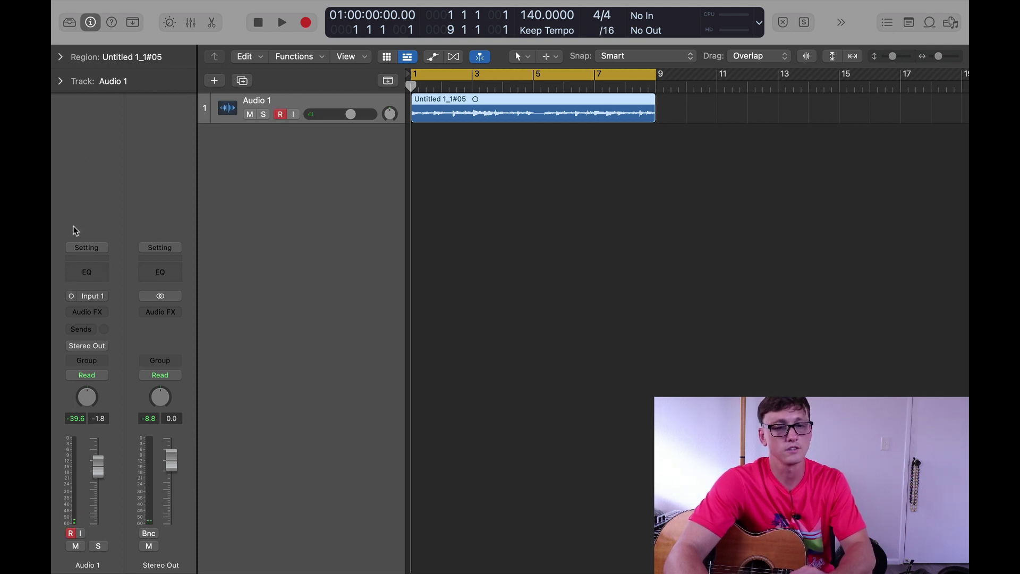
Add a Channel EQ to Audio 1 and, with the loop playing, enable its low cut at about 98 Hz with a 24 dB/Oct slope
left_click(87, 273)
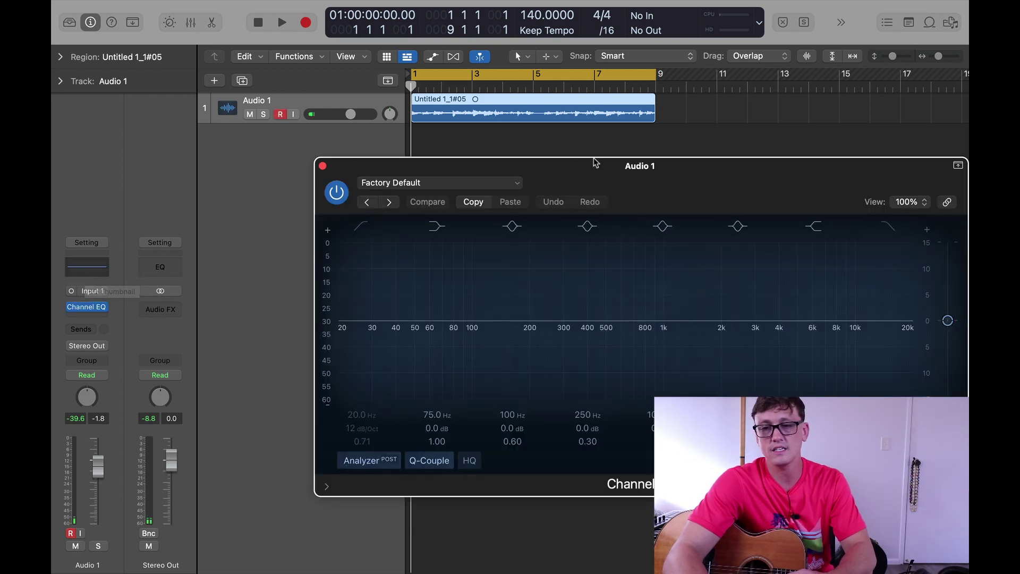
left_click_drag(595, 163, 502, 150)
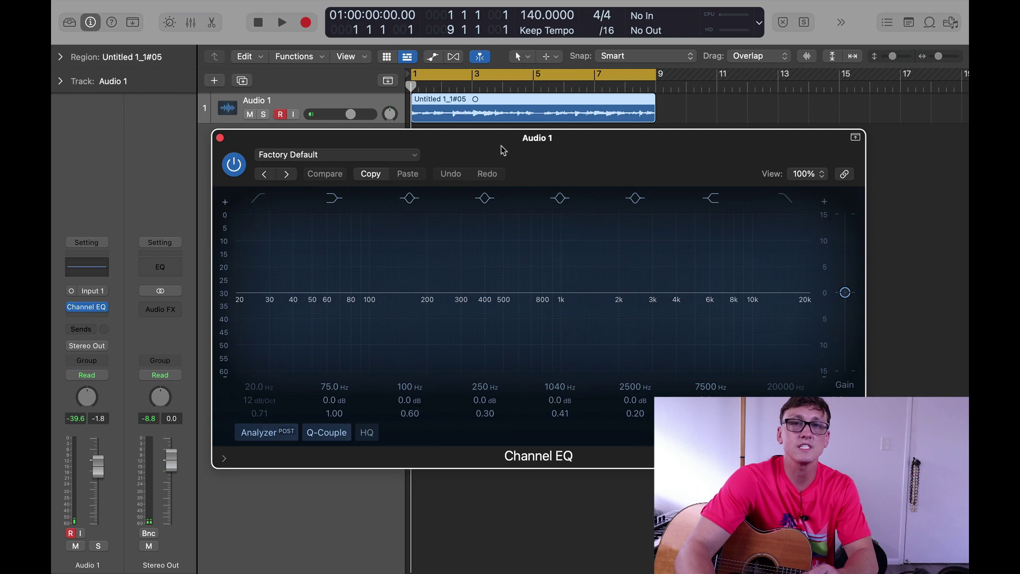
key("alt+super+r")
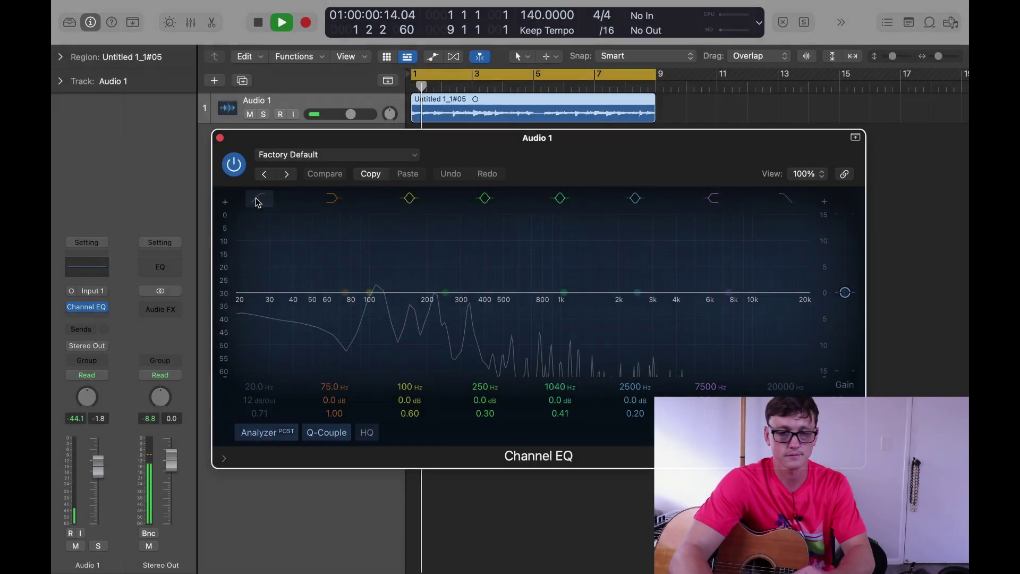
left_click(257, 202)
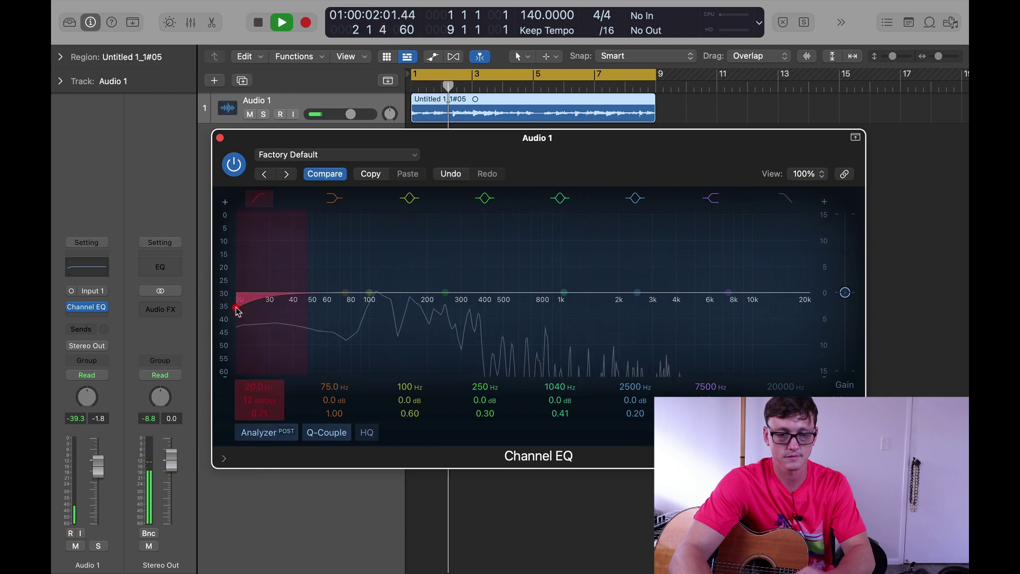
left_click_drag(237, 307, 377, 310)
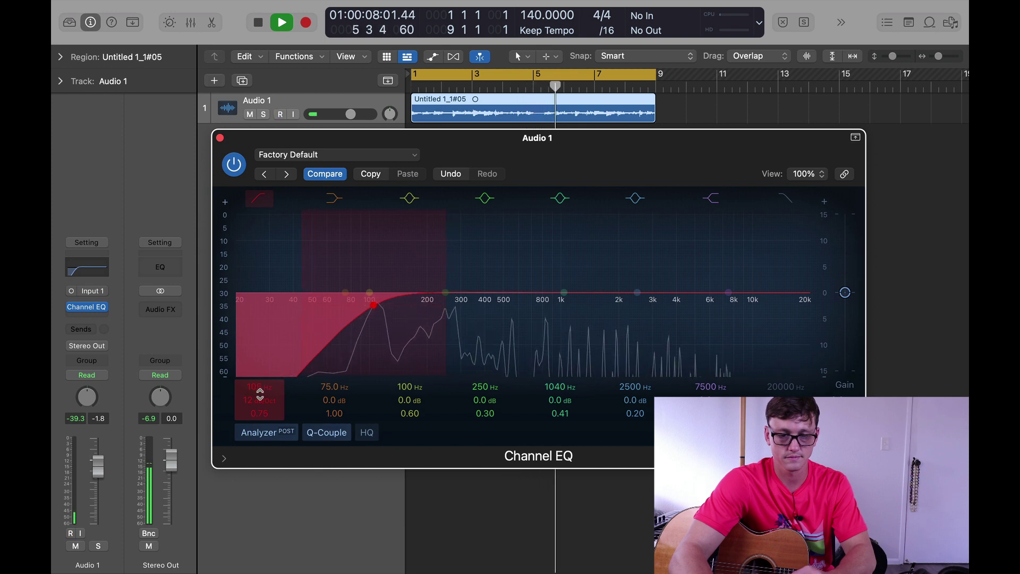
left_click_drag(259, 395, 260, 389)
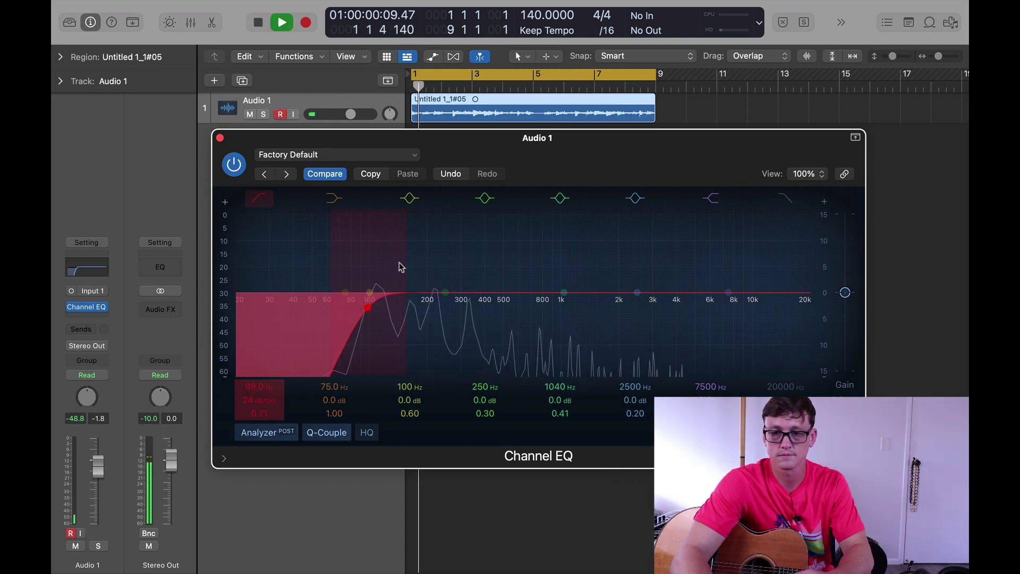
Sweep the 250 Hz band with a boost, and turn it into a cut of about 6.7 dB at 280 Hz with a Q of 1.10
left_click_drag(445, 293, 463, 249)
left_click_drag(486, 424, 484, 399)
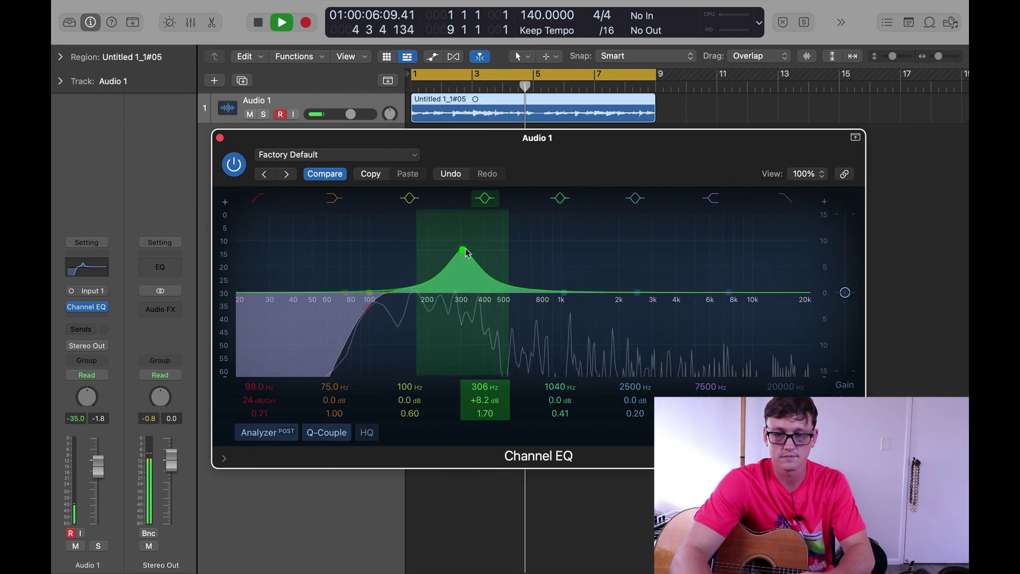
left_click_drag(465, 252, 459, 350)
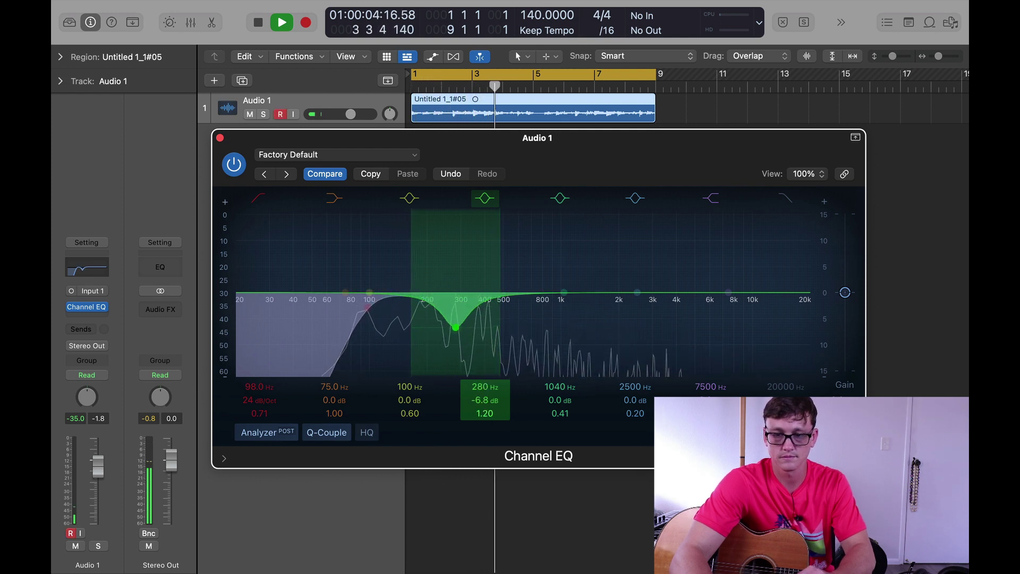
left_click_drag(485, 413, 491, 415)
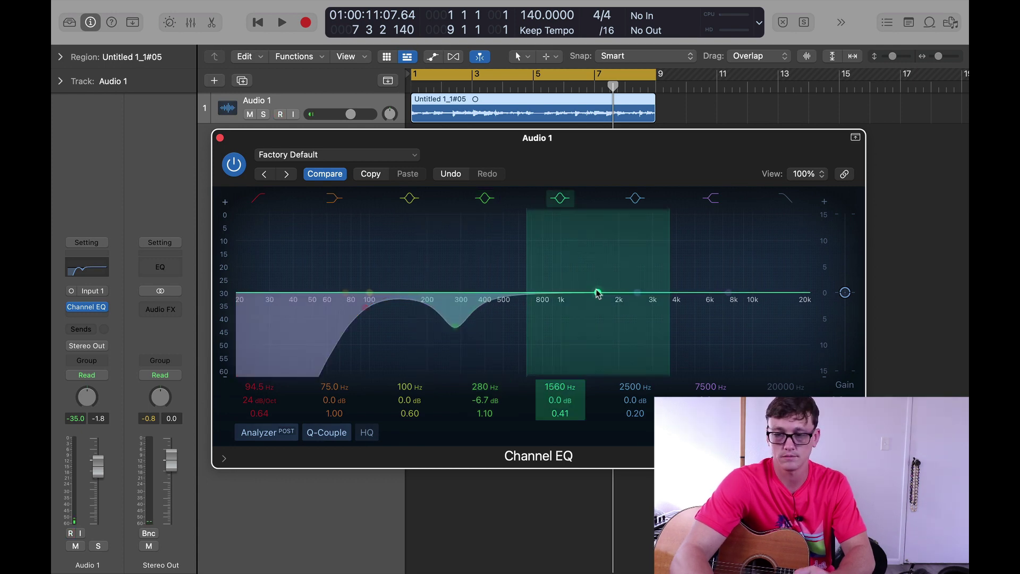
Sweep the 1040 Hz band with a strong boost, and turn it into a cut of about 6.6 dB at 1480 Hz with a Q of 0.71
key("space")
left_click_drag(597, 292, 583, 212)
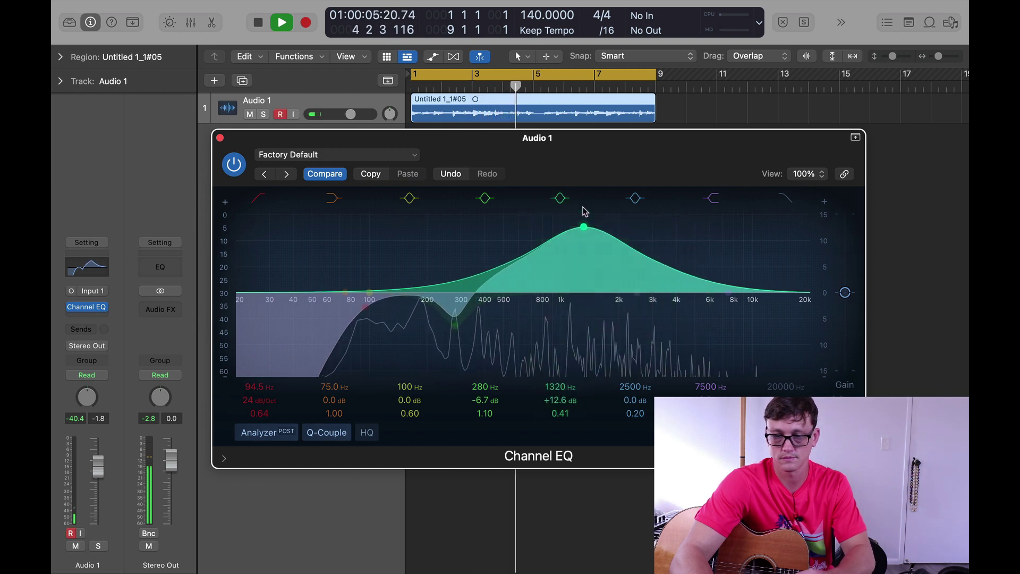
left_click_drag(560, 414, 562, 416)
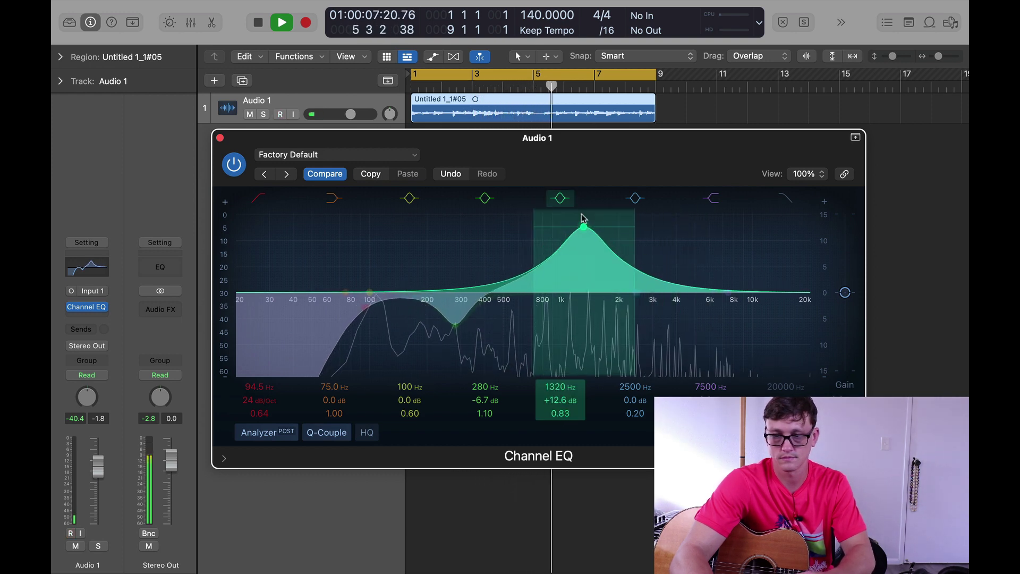
mouse_move(584, 226)
left_mouse_down()
mouse_move(549, 221)
mouse_move(588, 220)
left_mouse_up()
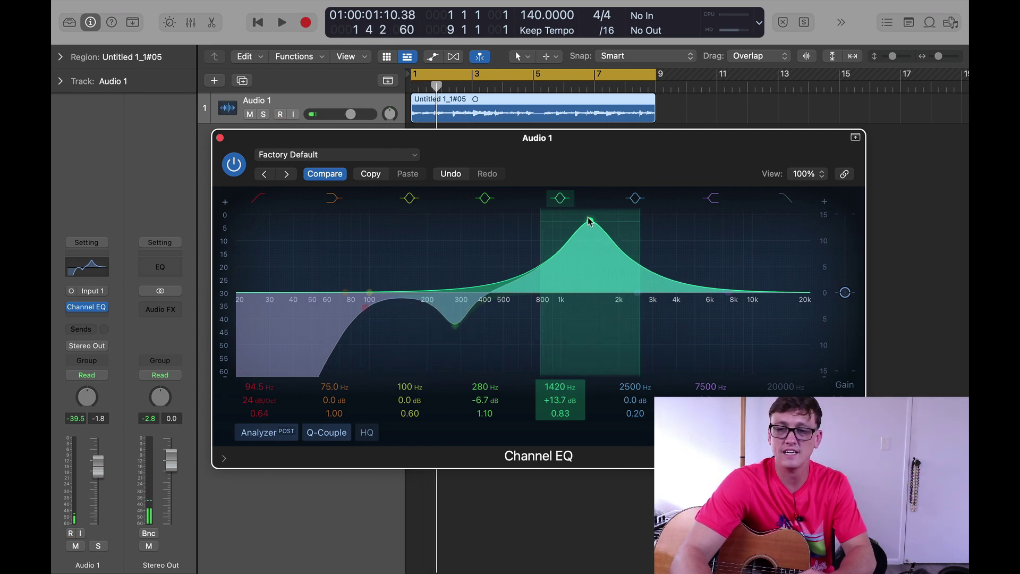
key("space")
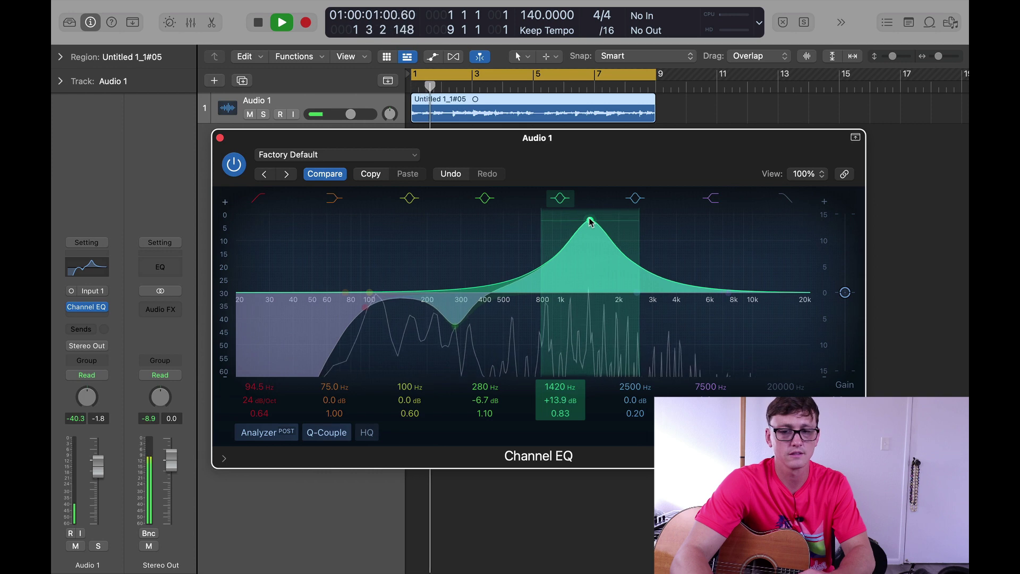
left_click_drag(590, 222, 589, 339)
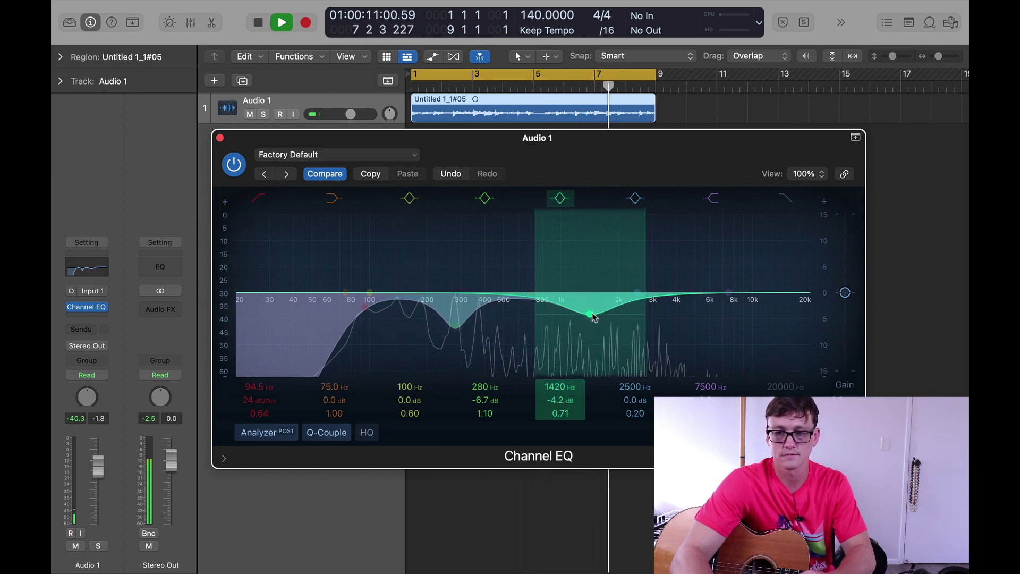
mouse_move(594, 318)
left_mouse_down()
mouse_move(594, 355)
mouse_move(584, 339)
mouse_move(599, 333)
left_mouse_up()
key("space")
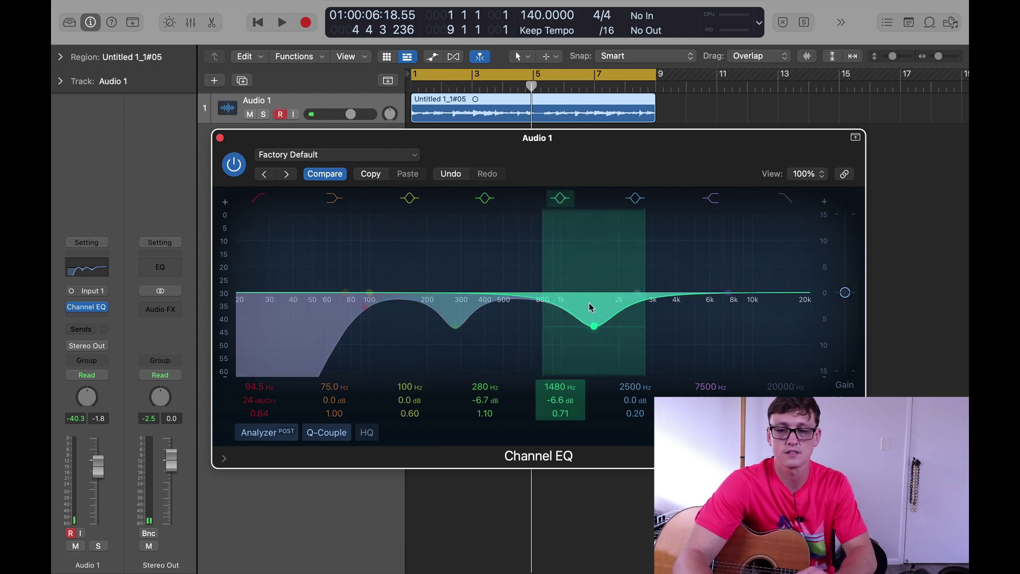
Compare playback with the 1480 Hz cut bypassed and enabled, and shift it to about 1540 Hz at -7.1 dB
key("space")
left_click(561, 201)
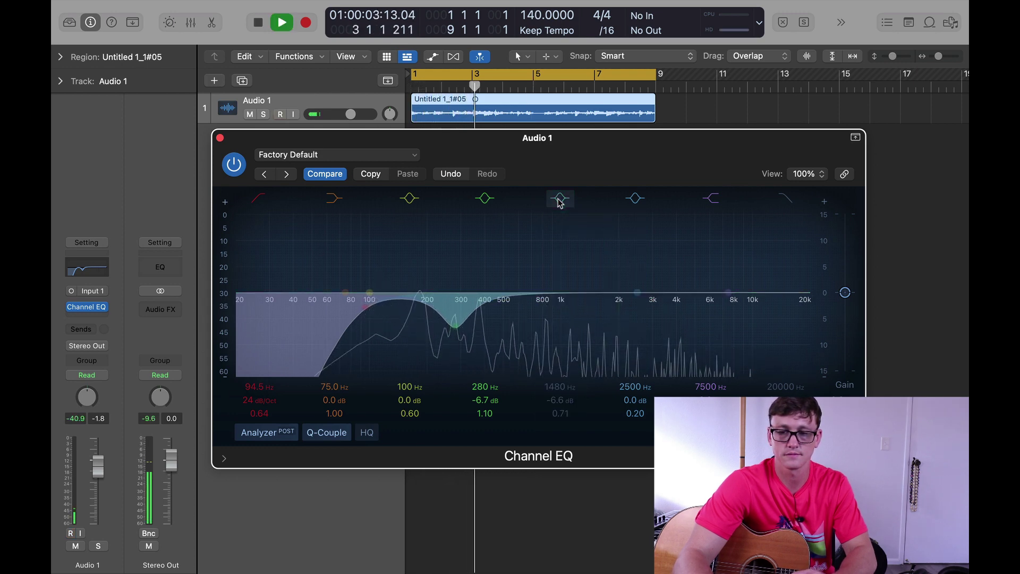
left_click(560, 202)
left_click_drag(594, 329, 597, 331)
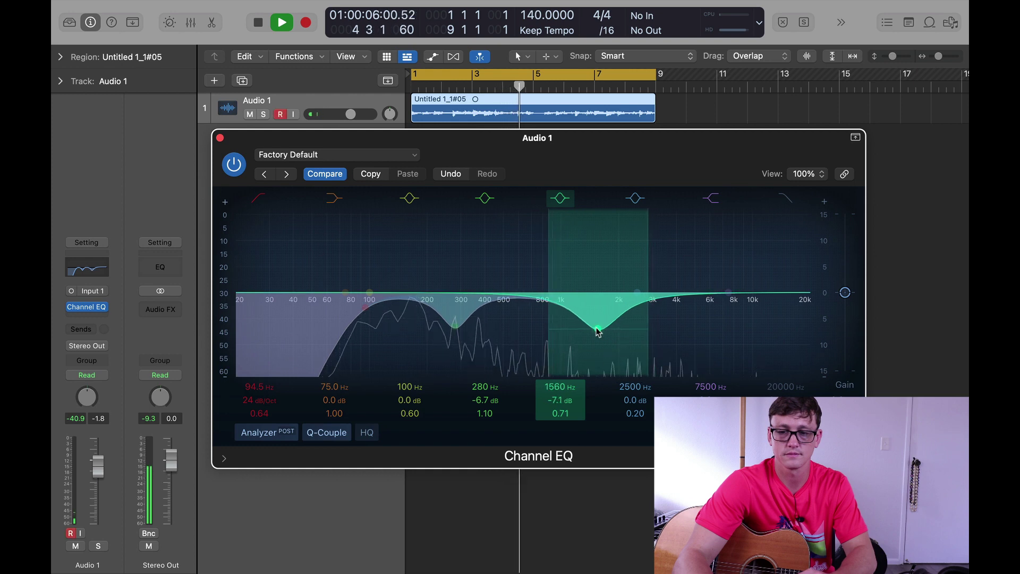
Toggle the midrange bands off and on during playback to compare them, and adjust the upper-mid cut to about 1500 Hz at -6.9 dB
left_click(562, 205)
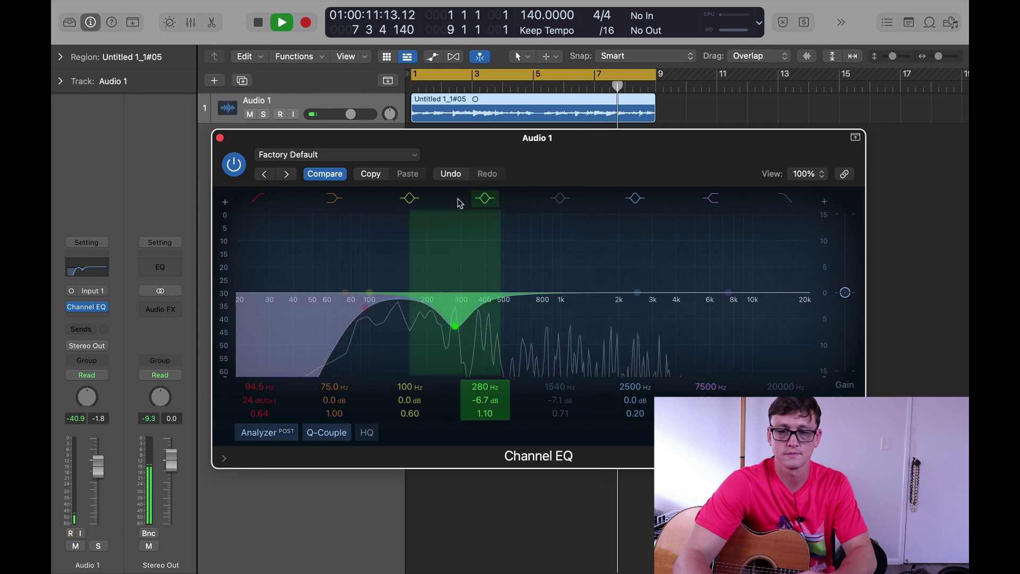
left_click(476, 203)
left_click(476, 203)
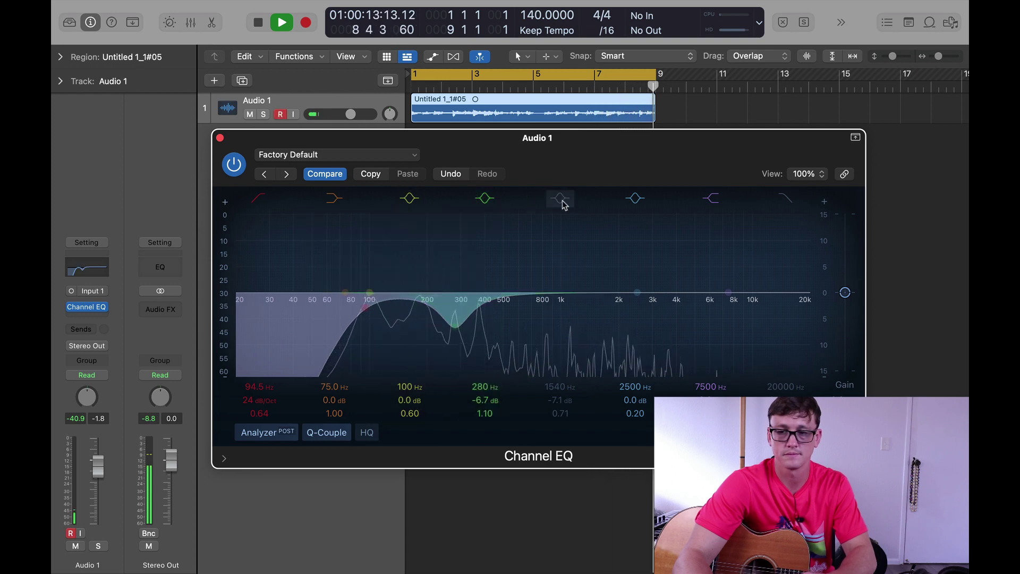
left_click(632, 200)
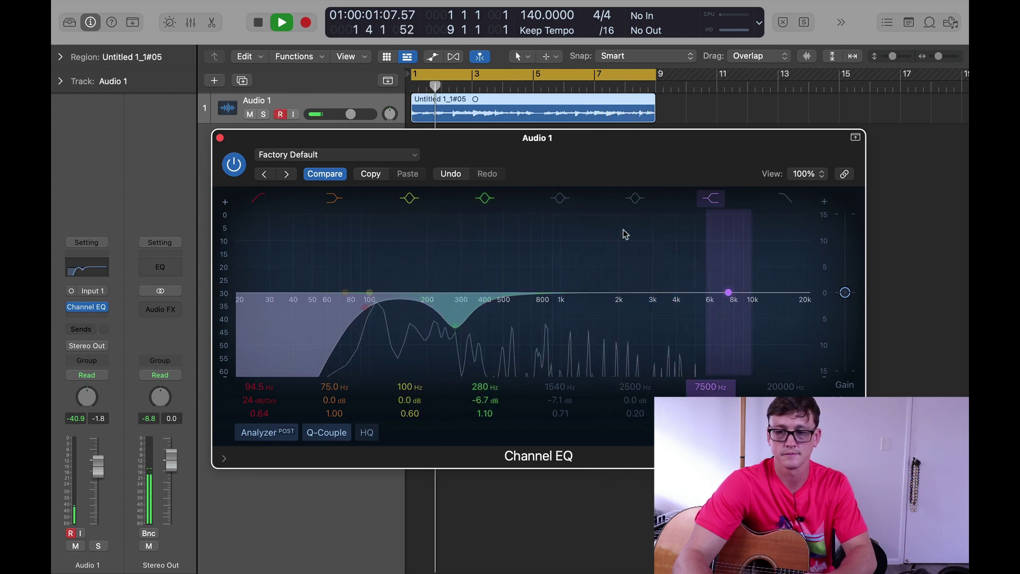
left_click(635, 199)
left_click(562, 205)
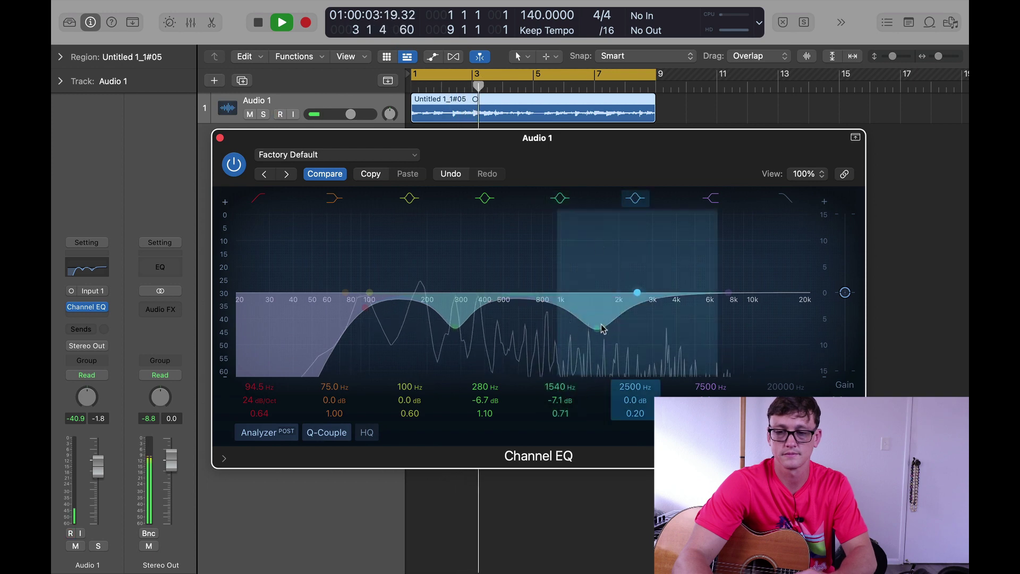
left_click_drag(598, 330, 595, 328)
key("space")
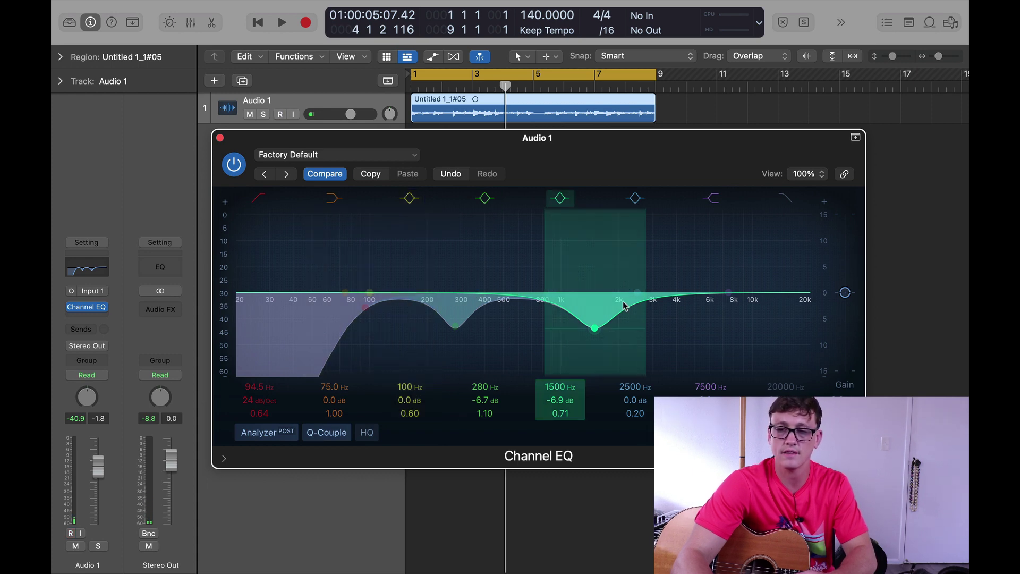
Turn off Q-Couple and reshape the 2500 Hz band into a cut of about 1.6 dB at 3940 Hz with a Q of 1.30
left_click_drag(655, 291, 748, 245)
left_click_drag(632, 412, 632, 396)
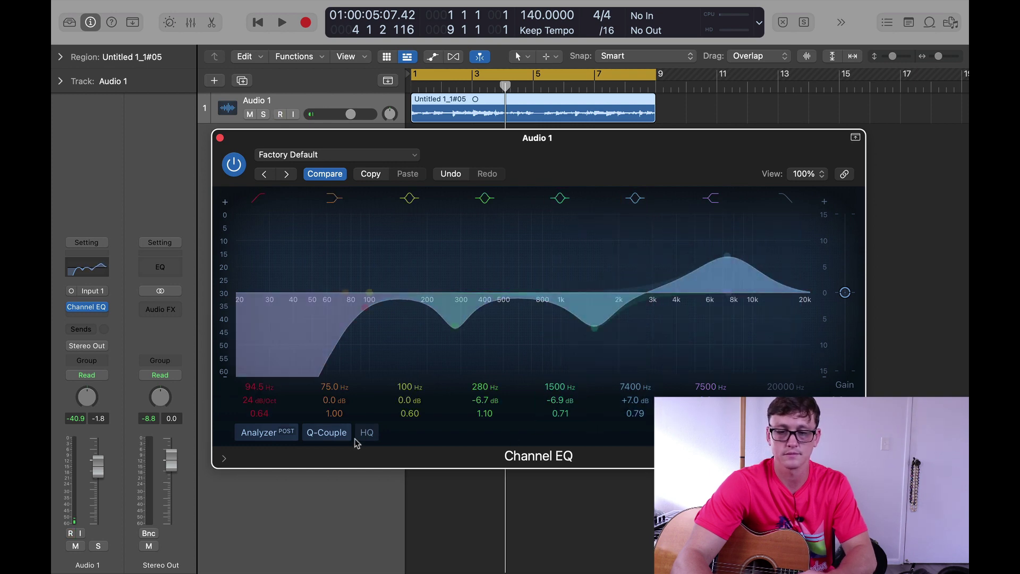
left_click(329, 432)
key("Return")
key("space")
left_click_drag(726, 263, 675, 316)
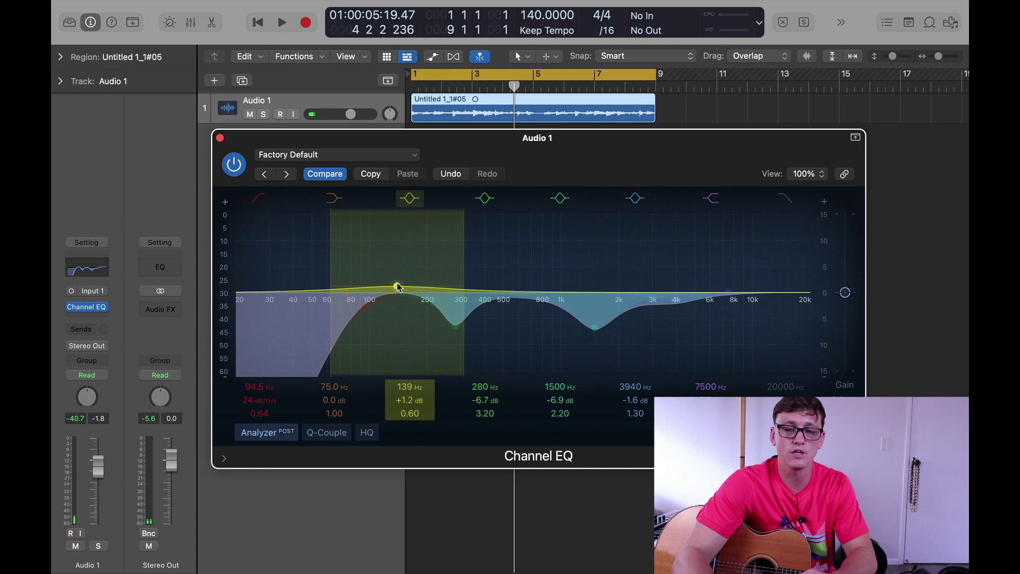
Shape the low-end peak band during playback into a boost of about 2.5 dB at 126 Hz with a Q of 2.90
left_click_drag(411, 416, 412, 412)
key("space")
left_click_drag(396, 286, 386, 276)
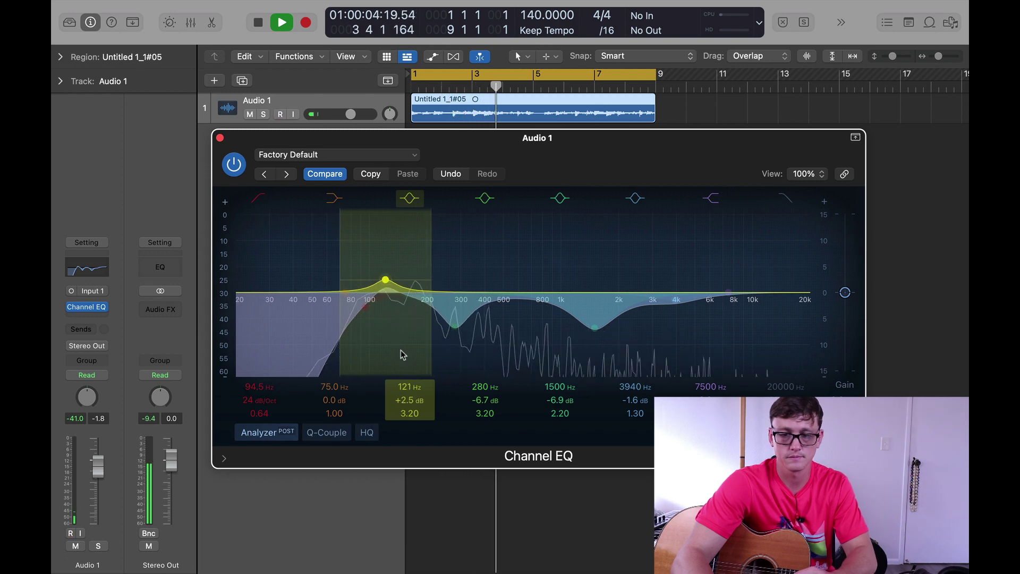
left_click_drag(409, 413, 411, 415)
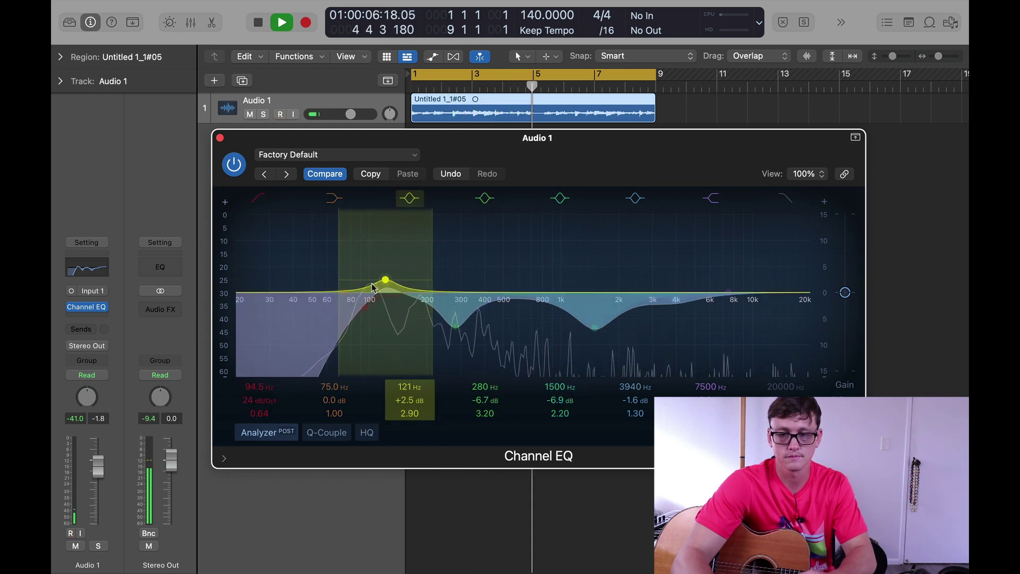
mouse_move(385, 280)
left_mouse_down()
mouse_move(388, 288)
mouse_move(386, 239)
mouse_move(388, 282)
left_mouse_up()
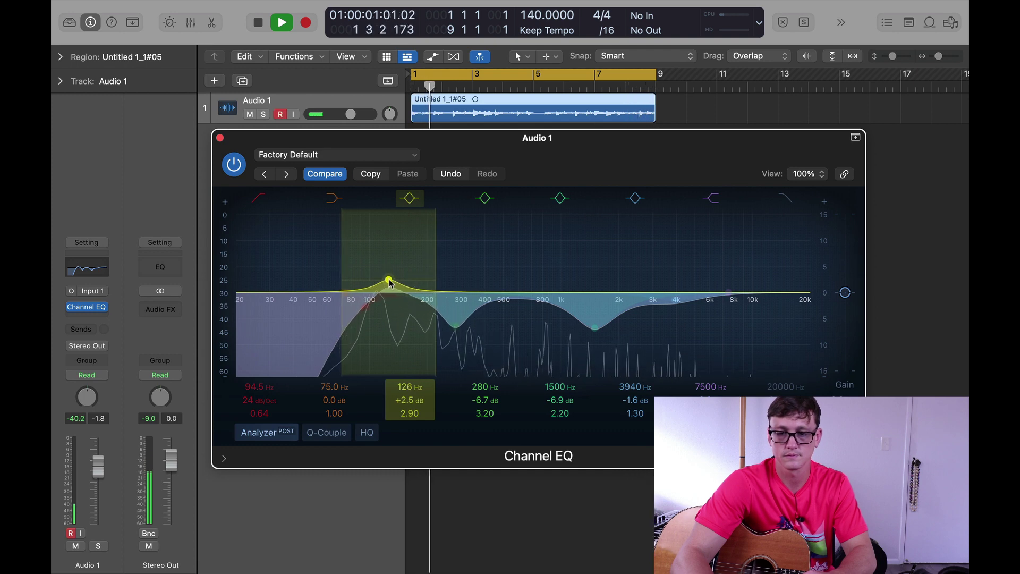
key("space")
Enable the high cut at 20000 Hz and raise the high shelf slightly at about 7650 Hz
left_click(785, 197)
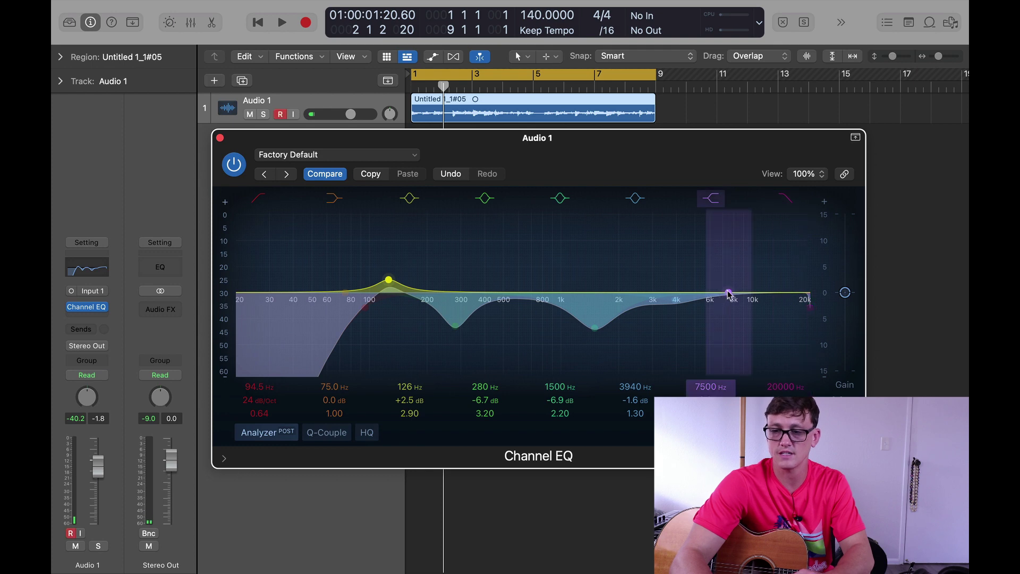
left_click_drag(727, 294, 730, 290)
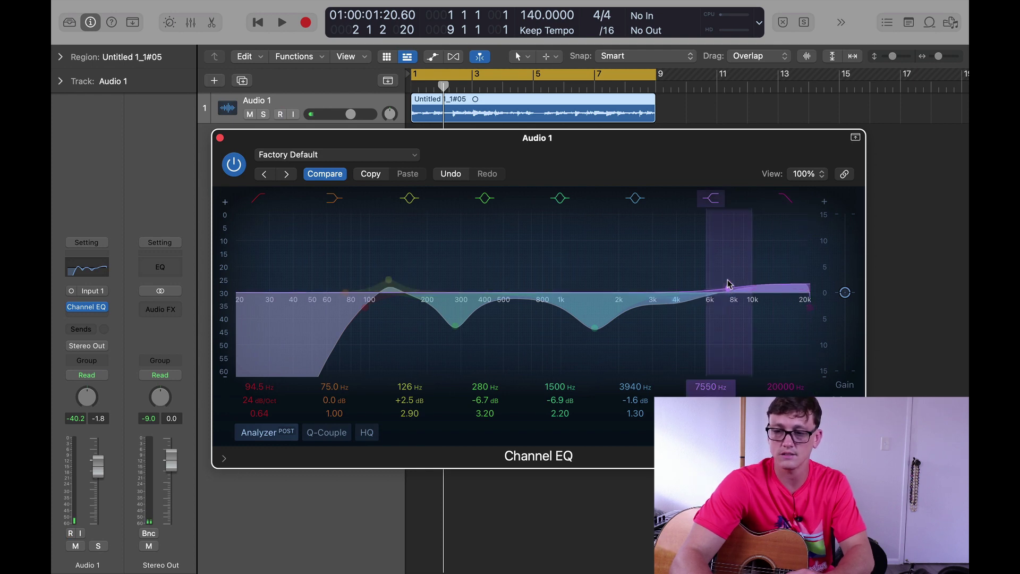
key("space")
left_click_drag(728, 287, 731, 289)
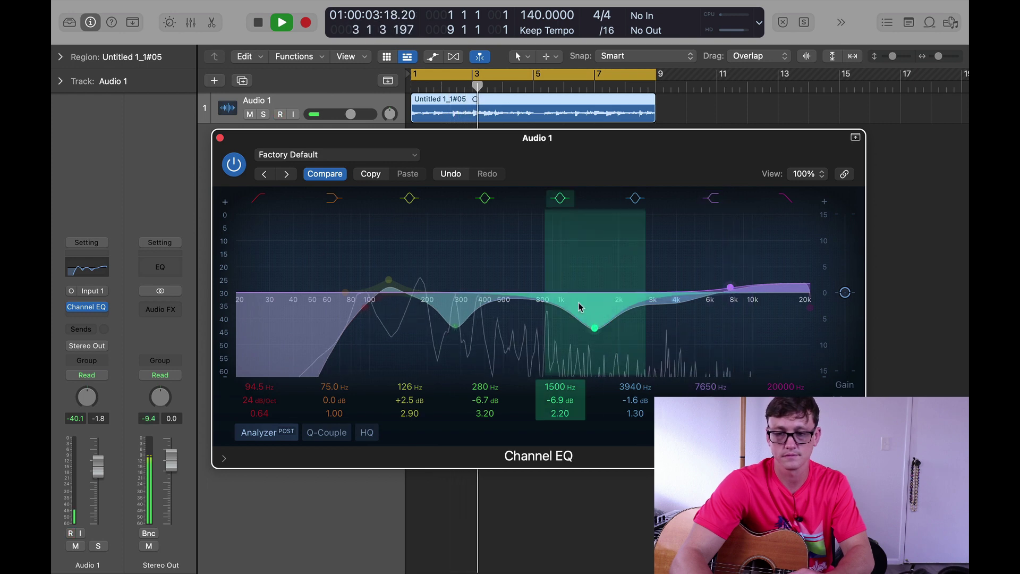
Reduce the 1500 Hz cut to about -5.8 dB, stop playback and close the Channel EQ window
left_click_drag(595, 328, 596, 325)
key("space")
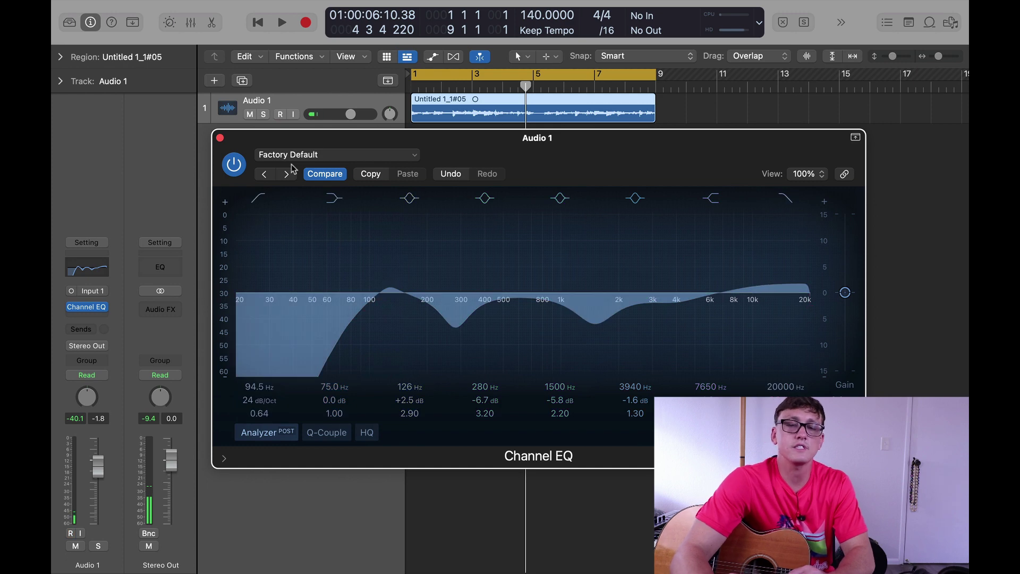
left_click(220, 138)
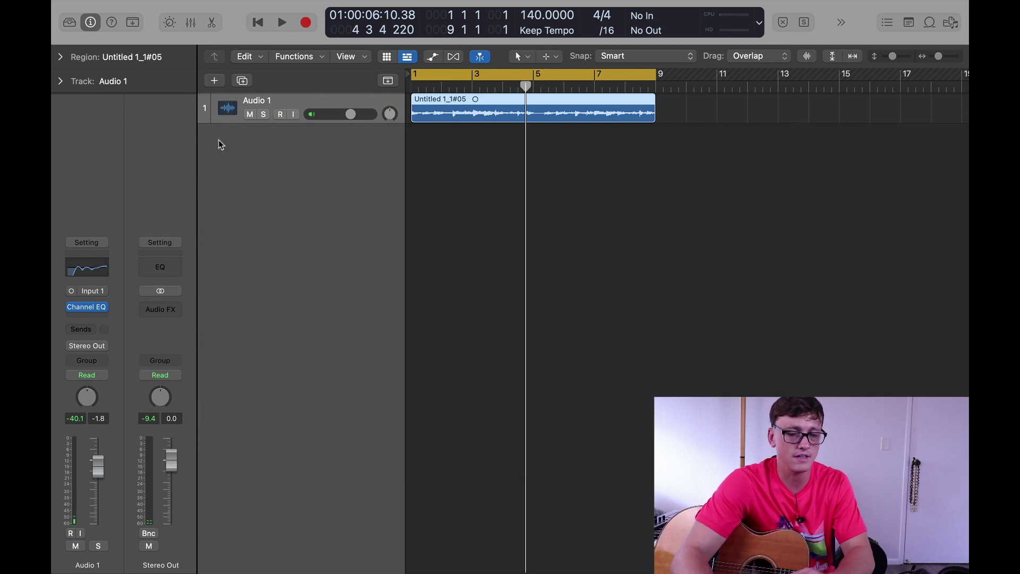
Insert a second mono Channel EQ on Audio 1 and, during playback, cut the mids by about 5 dB around 1.4 kHz
left_click(80, 318)
mouse_move(89, 348)
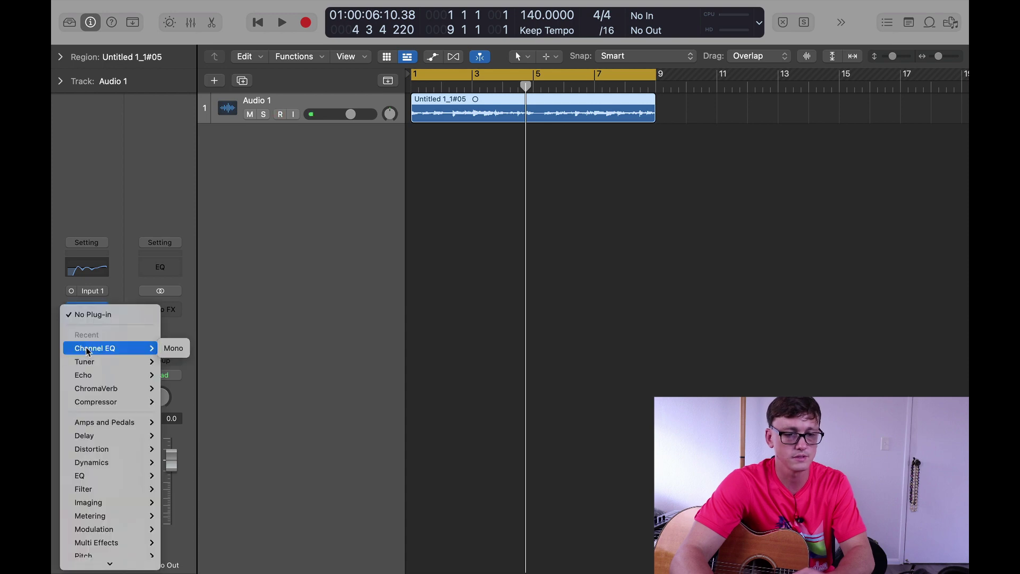
left_click(174, 348)
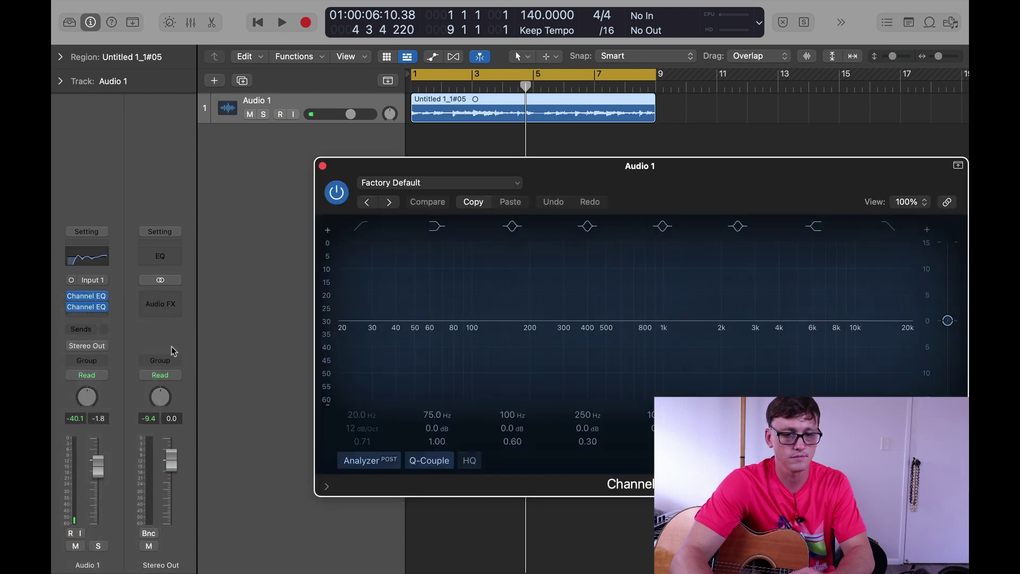
key("Return")
key("space")
left_click_drag(667, 319, 697, 356)
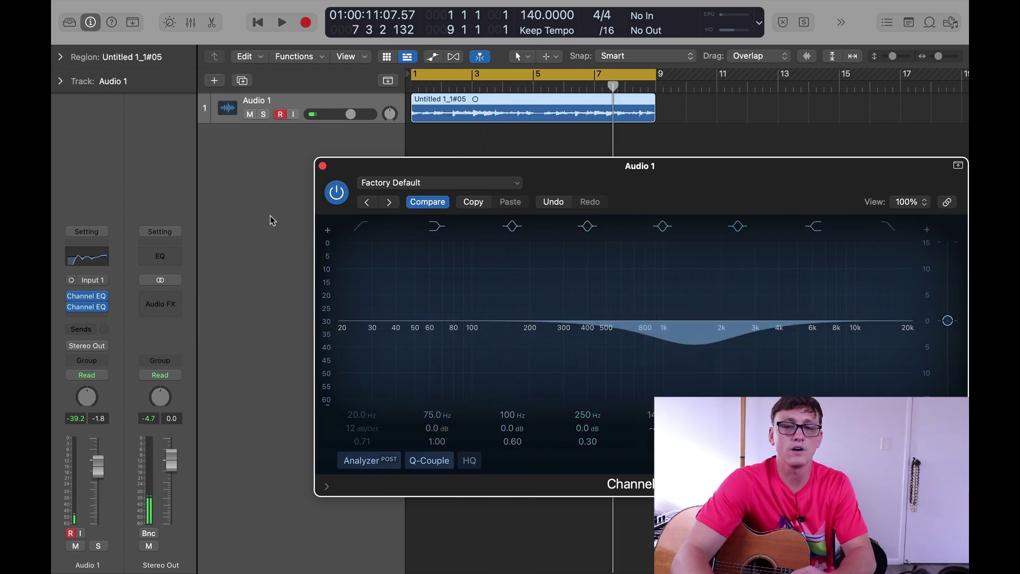
Compare the playback with the second Channel EQ bypassed and enabled, stop playback and close the EQ window
key("space")
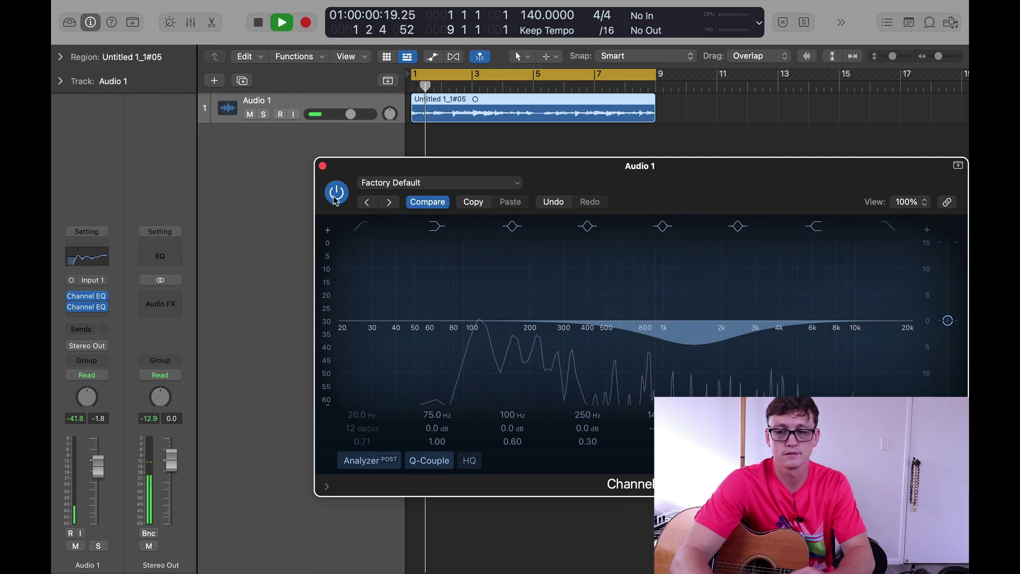
left_click(336, 194)
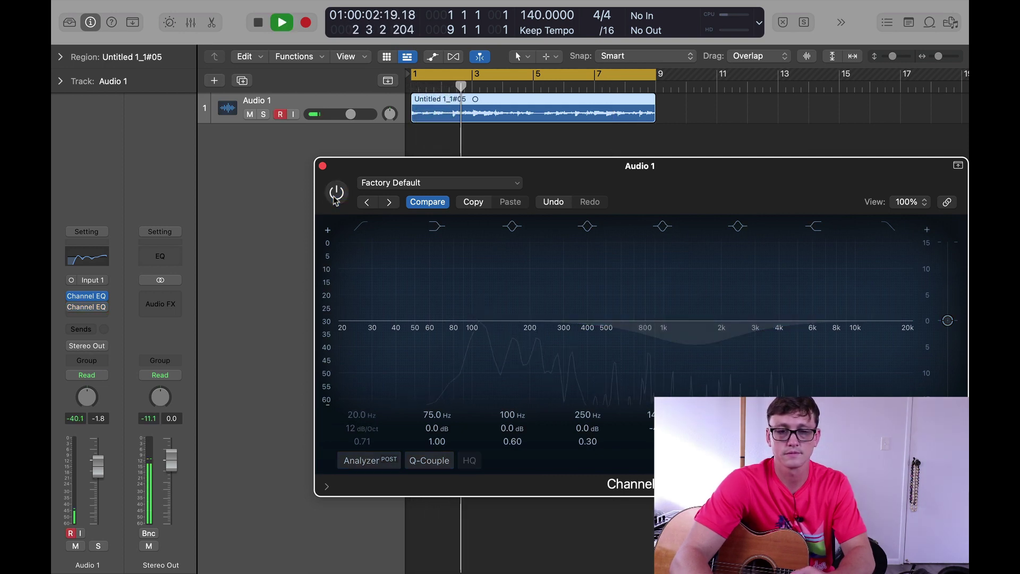
left_click(336, 196)
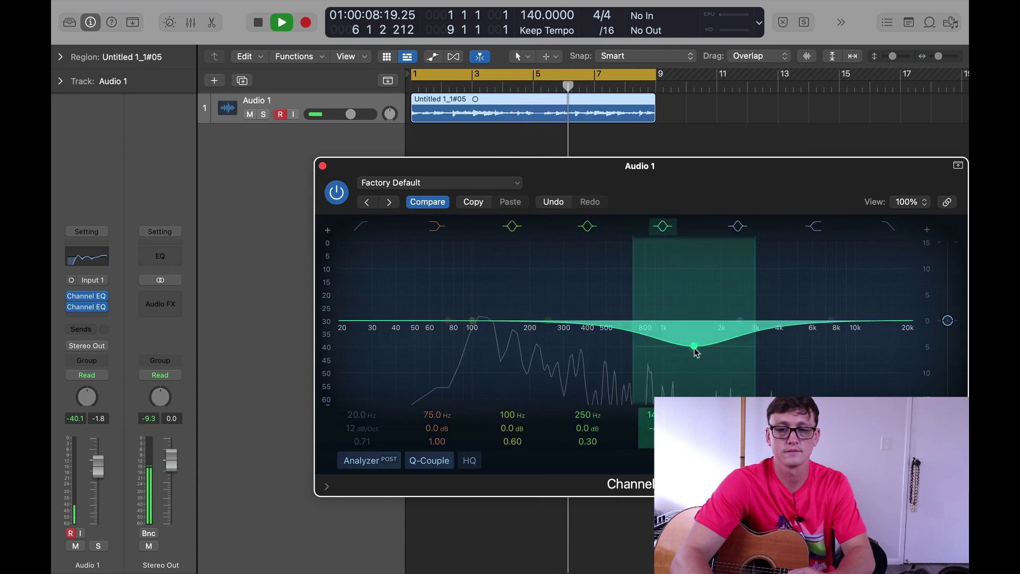
key("space")
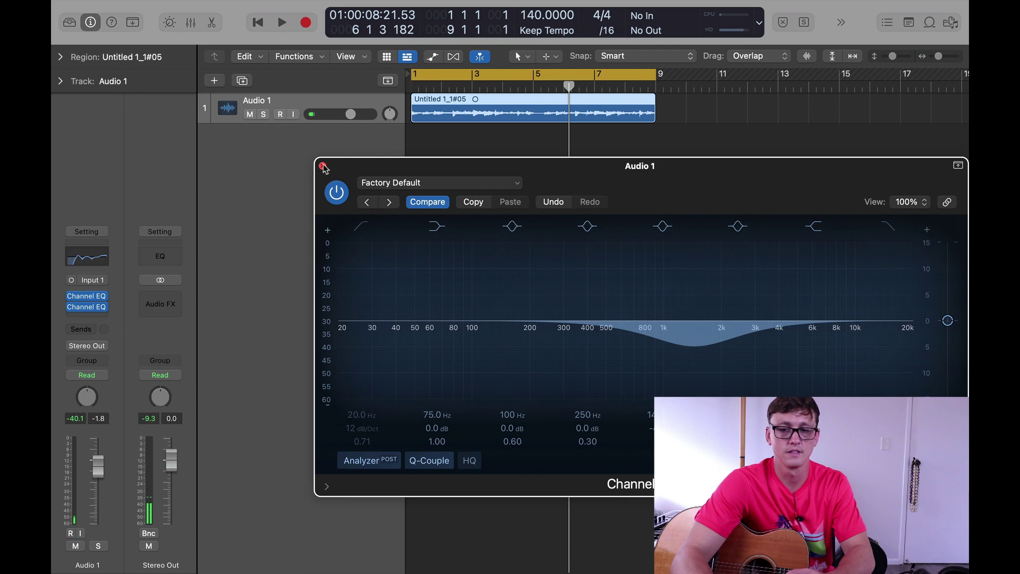
left_click(323, 167)
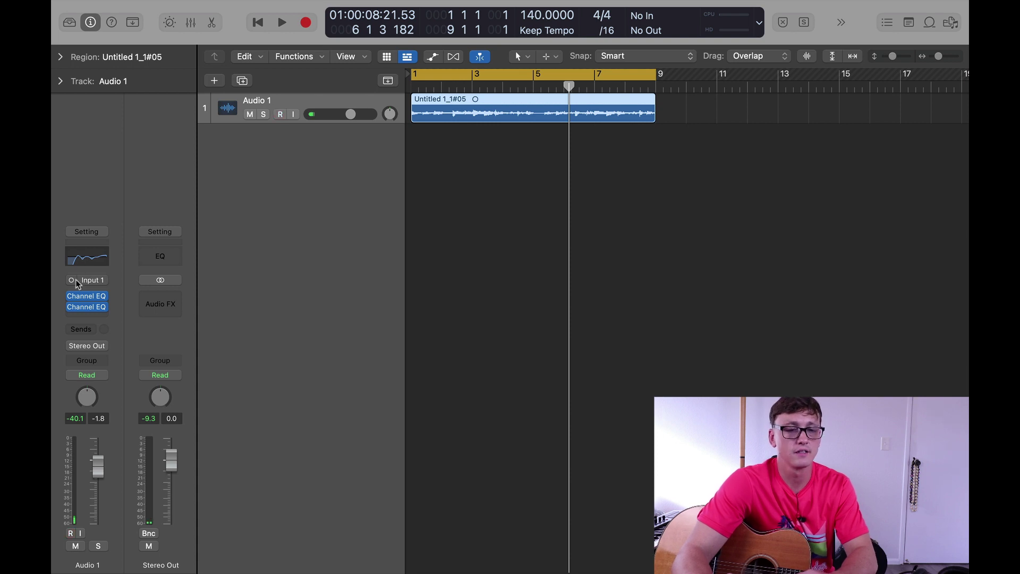
Insert a mono Compressor after the two Channel EQs on Audio 1 and set its model to Vintage VCA
left_click(85, 314)
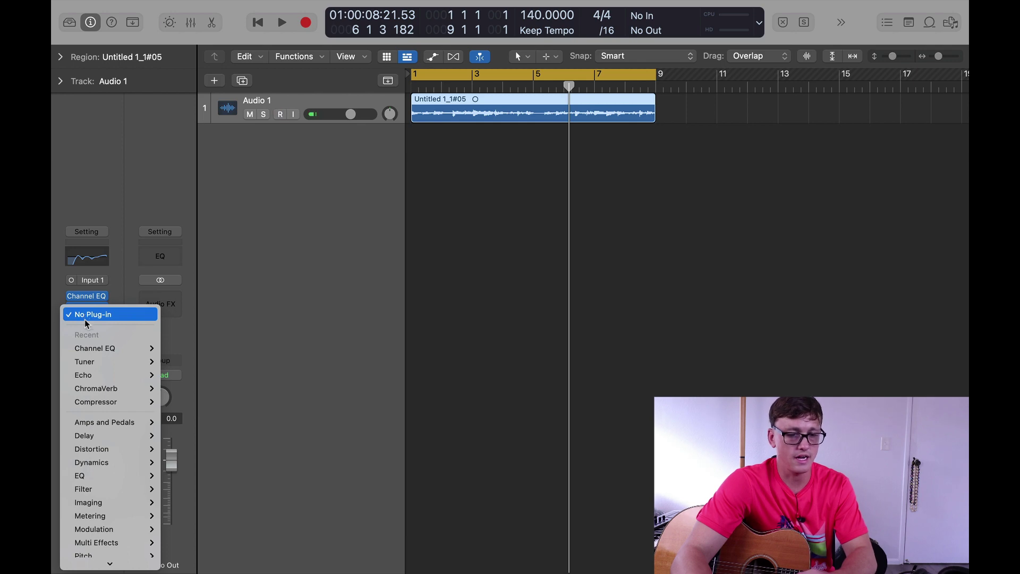
mouse_move(122, 401)
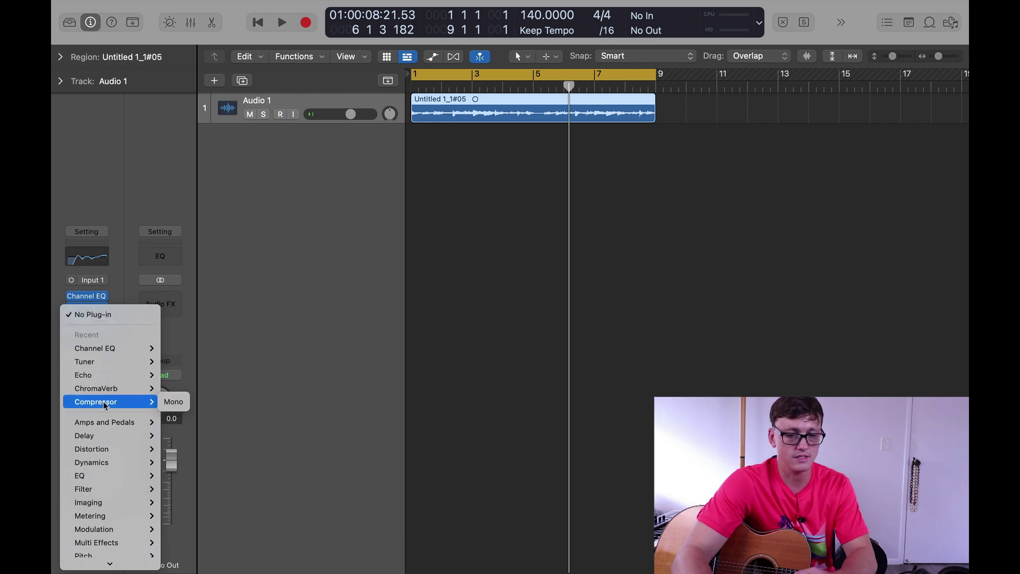
left_click(184, 403)
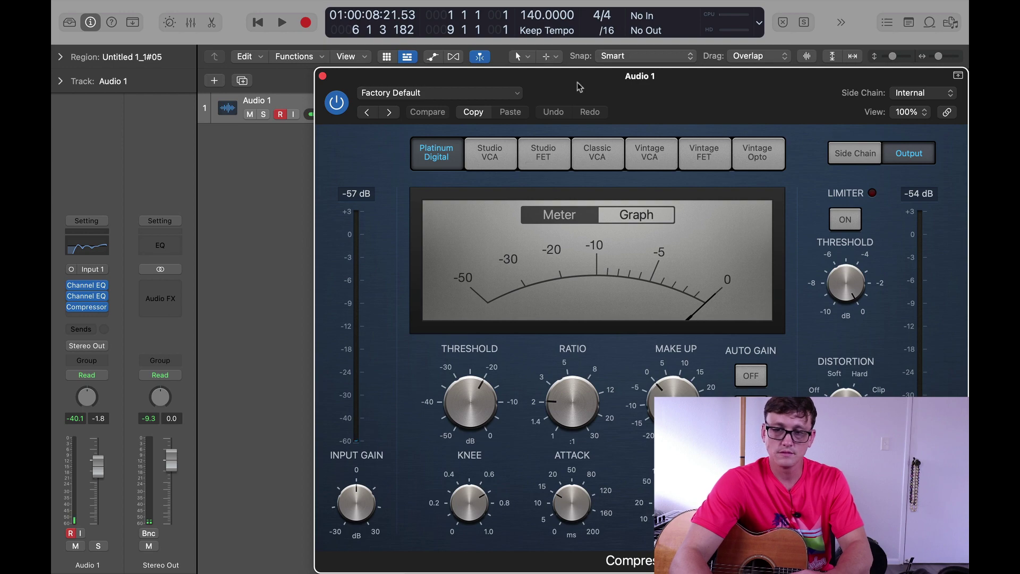
left_click_drag(579, 86, 483, 86)
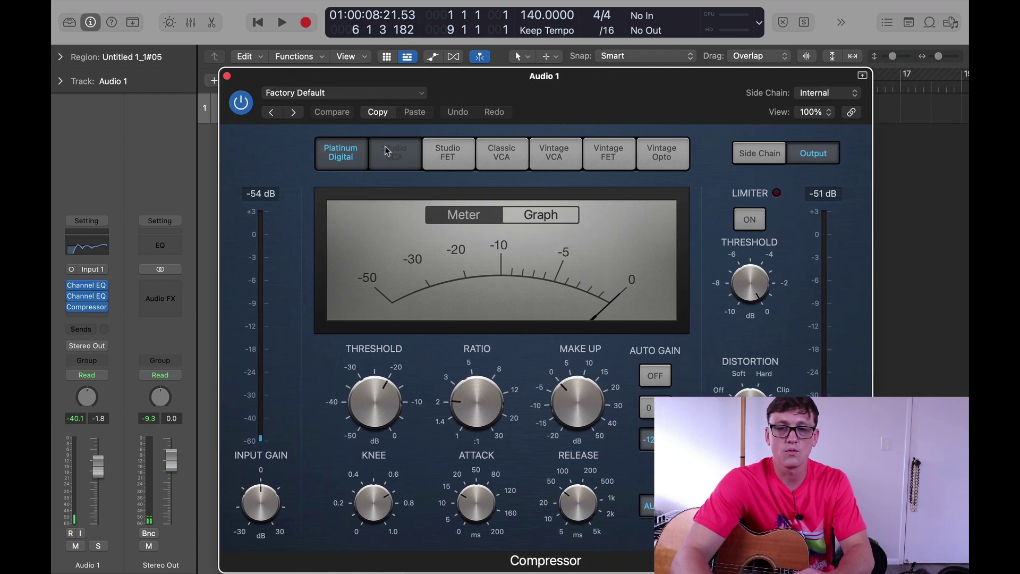
left_click(387, 152)
left_click(433, 157)
left_click(497, 156)
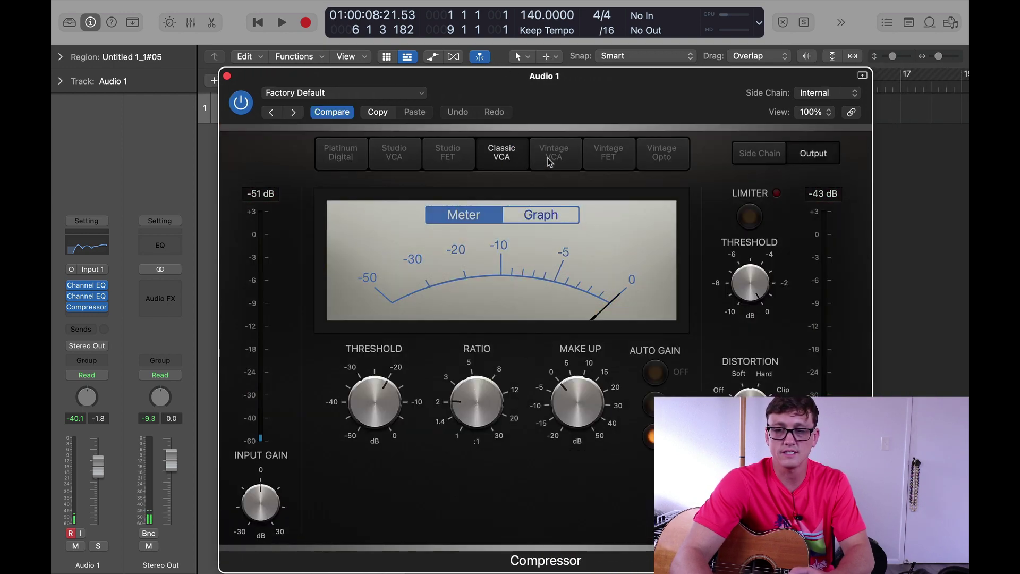
left_click(548, 159)
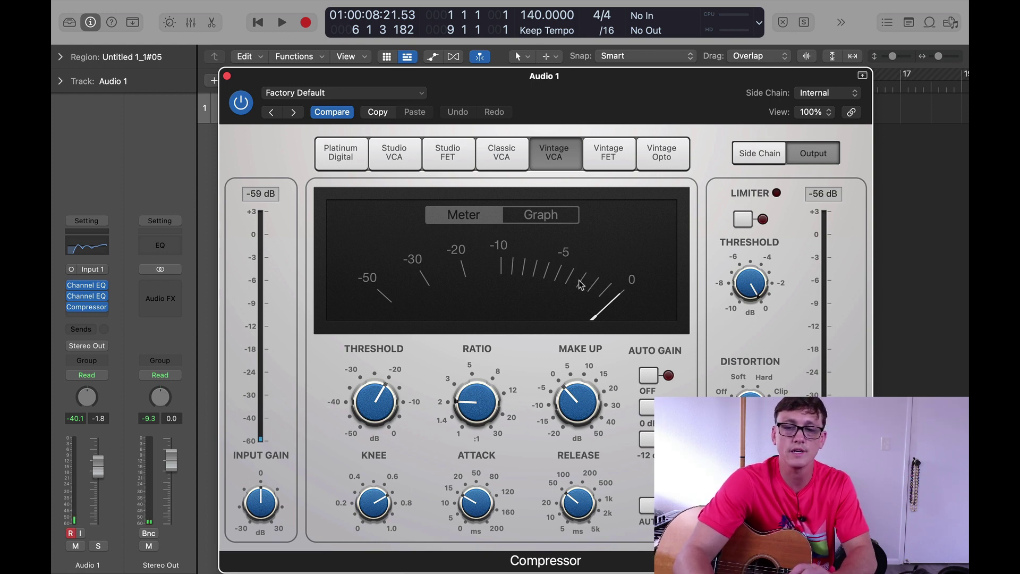
Turn off the Compressor's auto gain and, during playback, set the threshold to -30.5 dB and the ratio to 2.5:1
left_click_drag(362, 386, 368, 414)
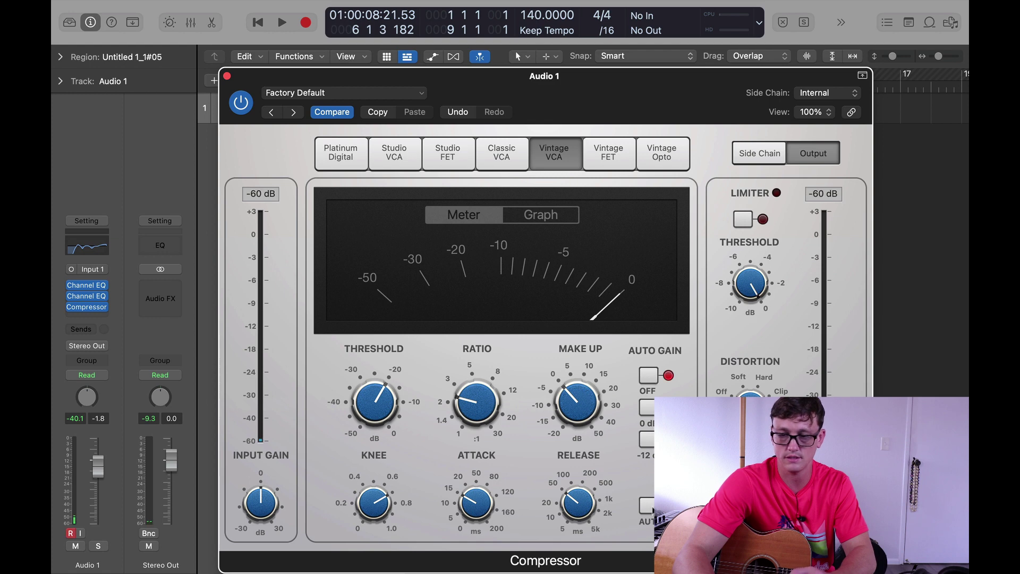
key("space")
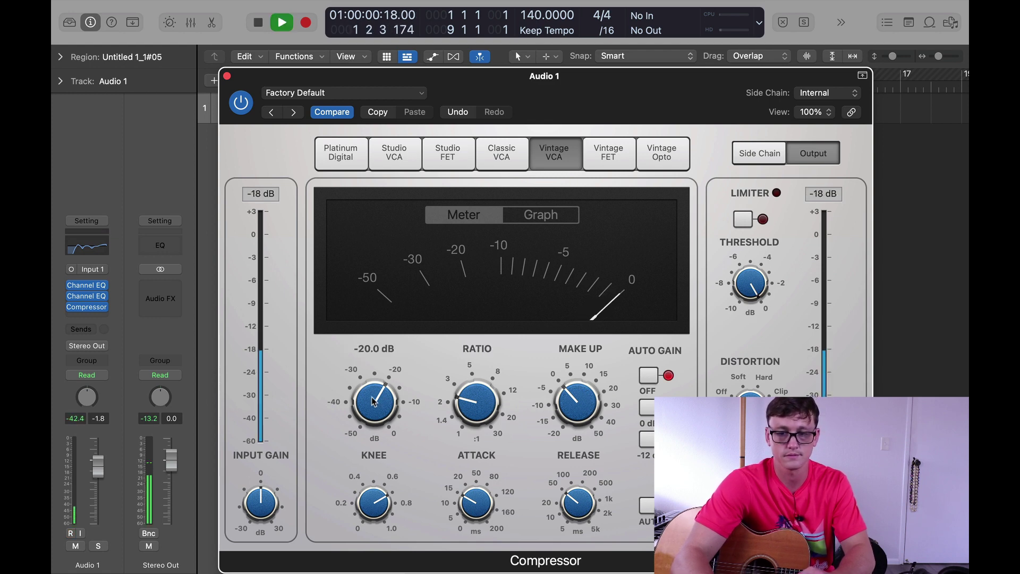
left_click_drag(387, 402, 373, 433)
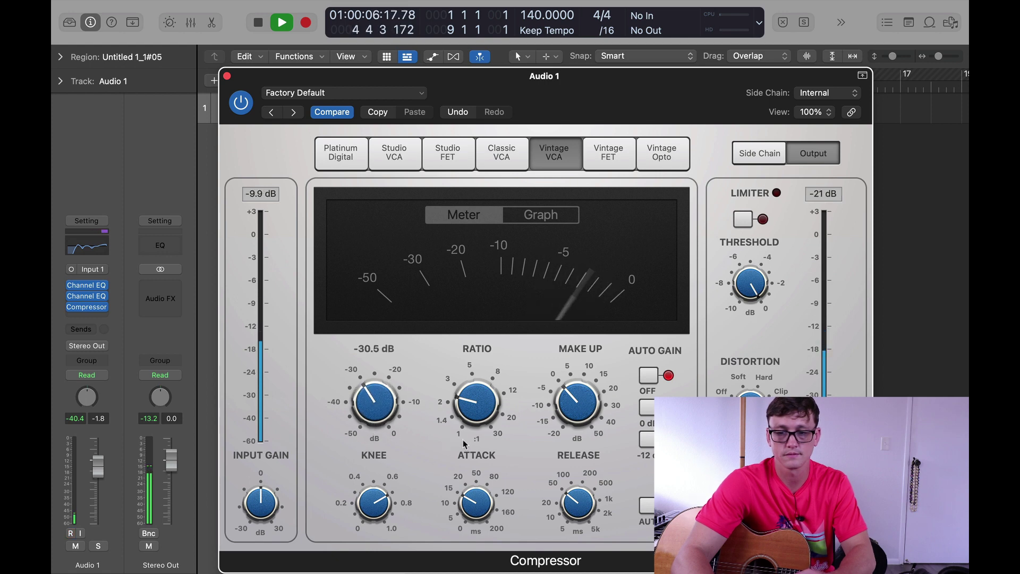
mouse_move(467, 411)
left_mouse_down()
mouse_move(480, 386)
mouse_move(480, 404)
left_mouse_up()
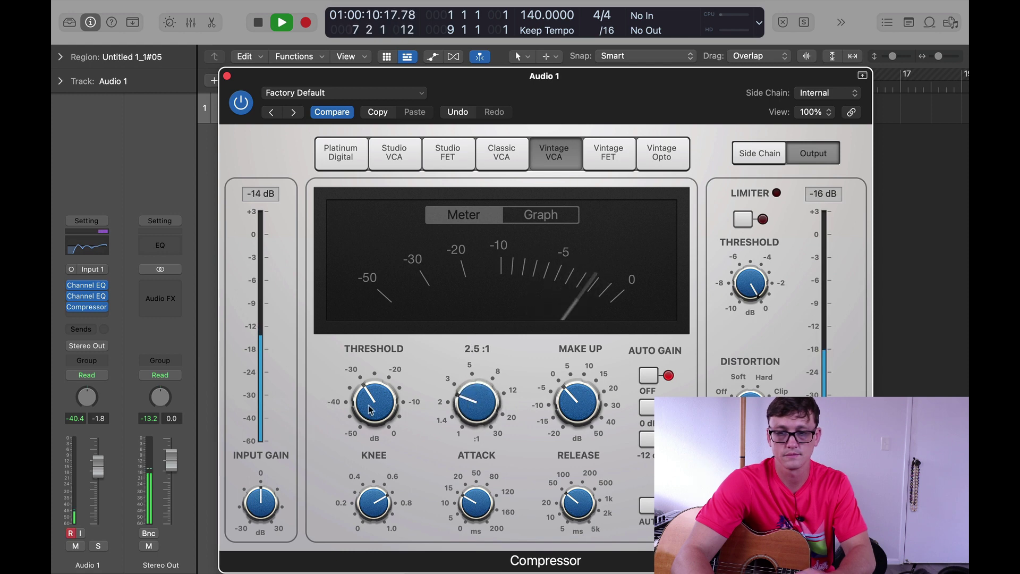
left_click_drag(371, 410, 356, 411)
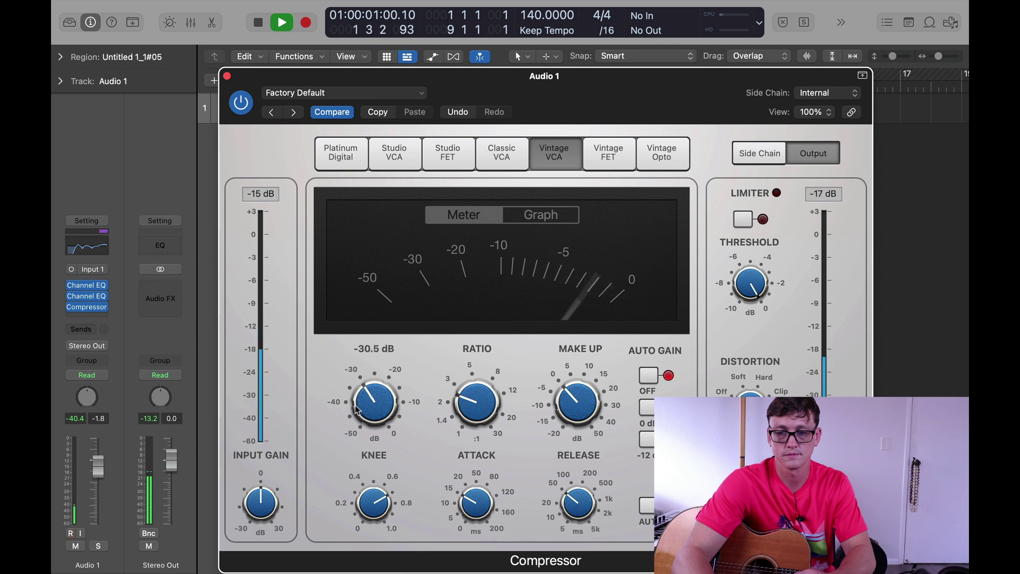
Set the Compressor's make-up gain to 2.5 dB and compare the playback with the plug-in bypassed and enabled
left_click_drag(567, 408, 567, 407)
key("space")
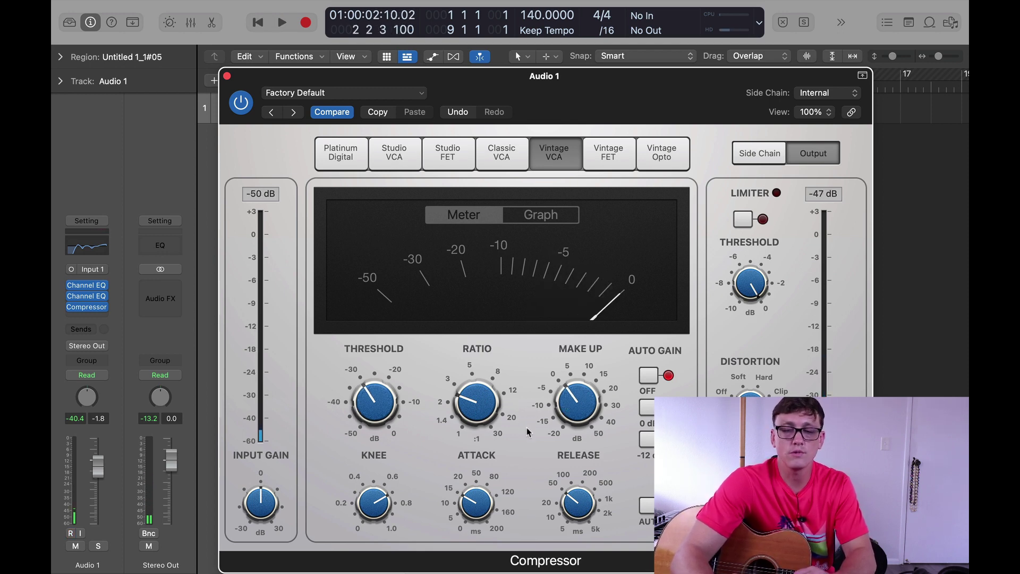
left_click(569, 400)
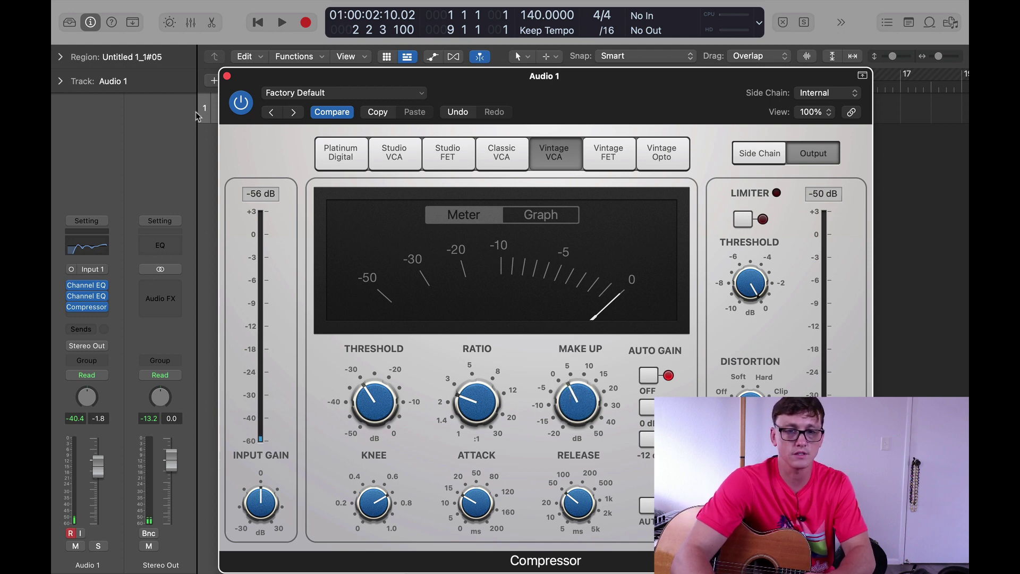
left_click(241, 105)
left_click(576, 406)
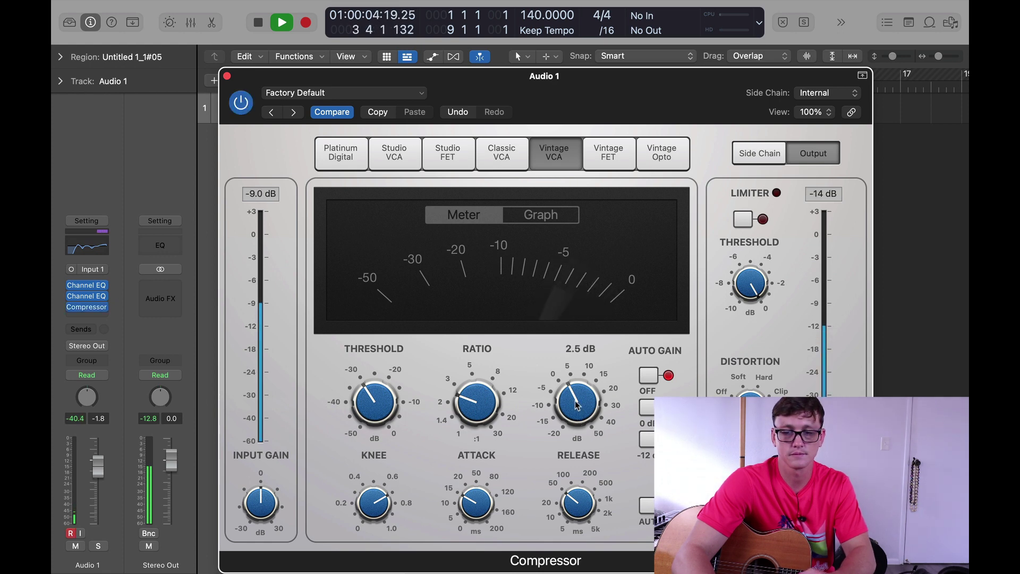
scroll(575, 408, "up", 1)
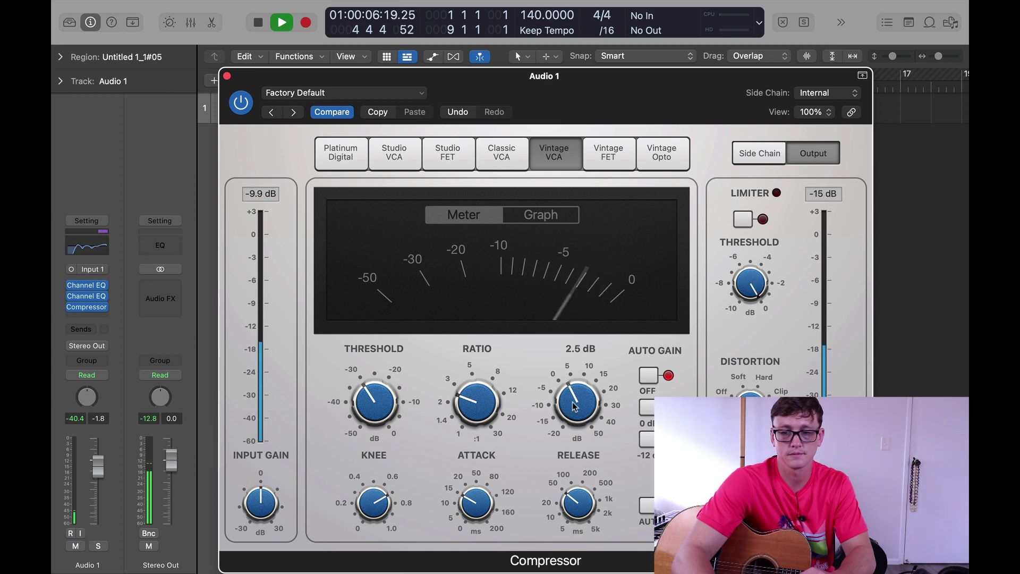
left_click(241, 103)
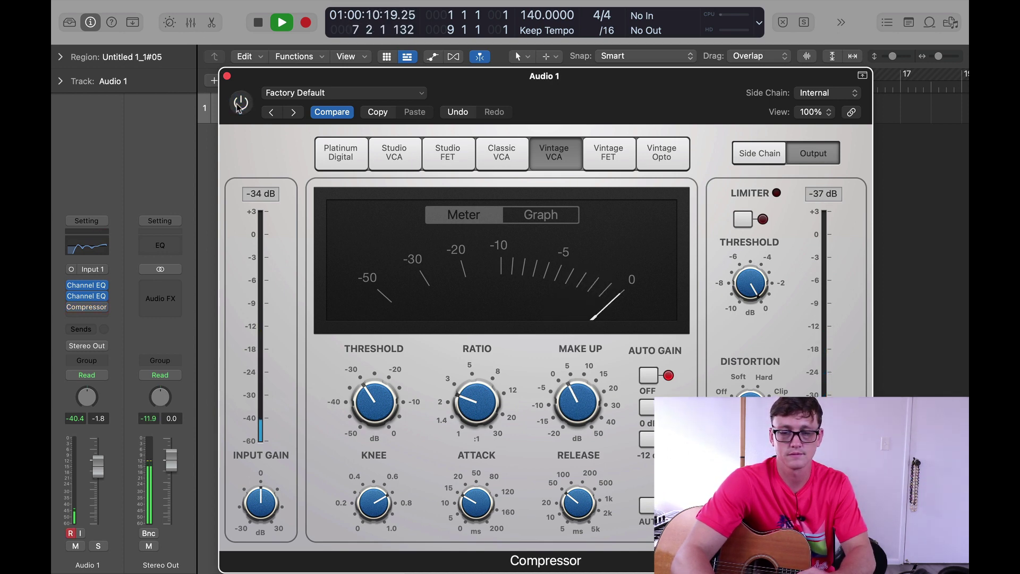
left_click(240, 105)
Switch the Compressor display to the graph and set the knee to 0.6 during playback
mouse_move(464, 404)
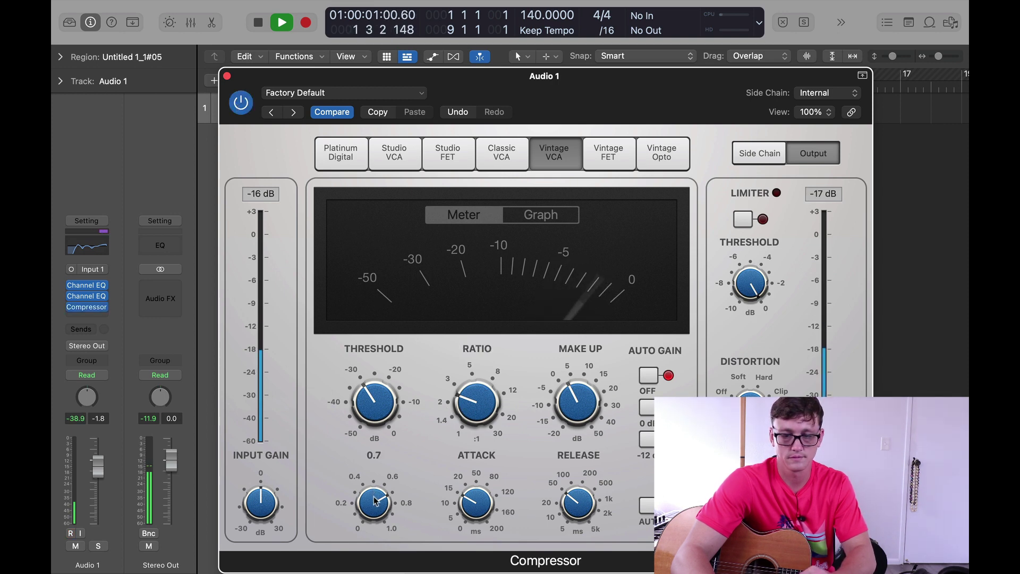
left_click_drag(373, 499, 371, 511)
left_click(539, 215)
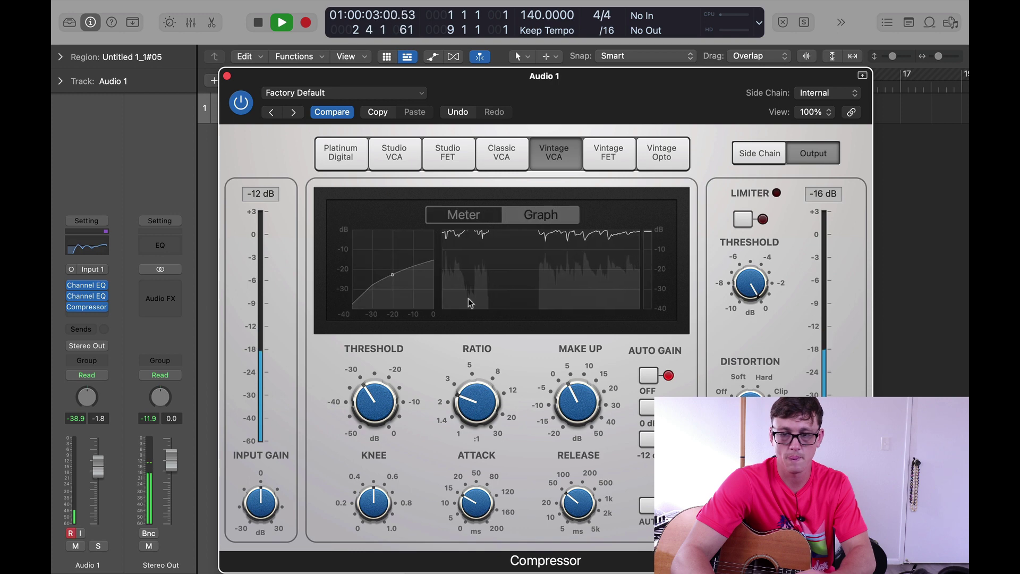
left_click_drag(372, 503, 373, 505)
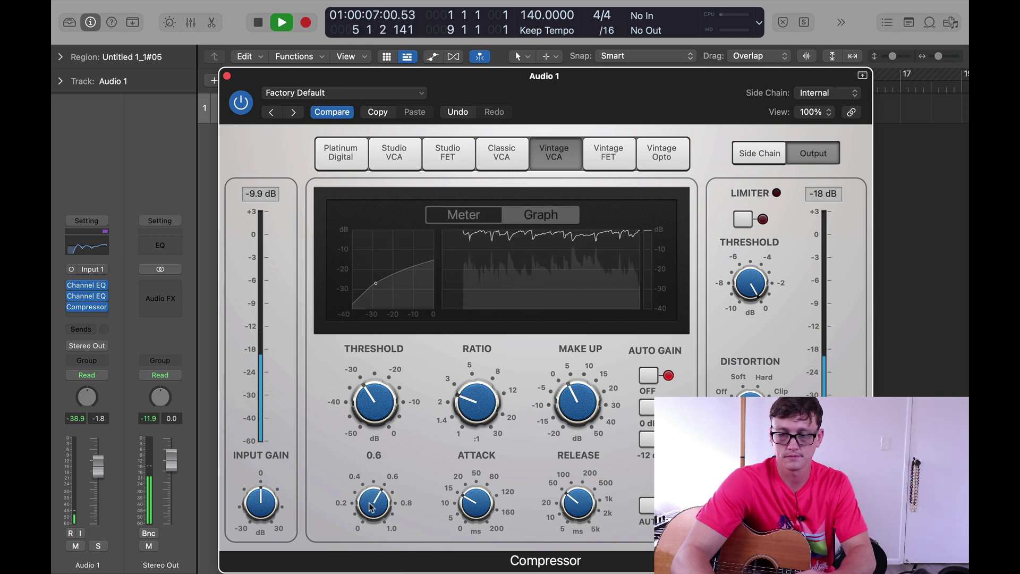
Shorten the Compressor's attack and lengthen its release slightly, stop playback and close the plug-in window
left_click_drag(476, 503, 477, 502)
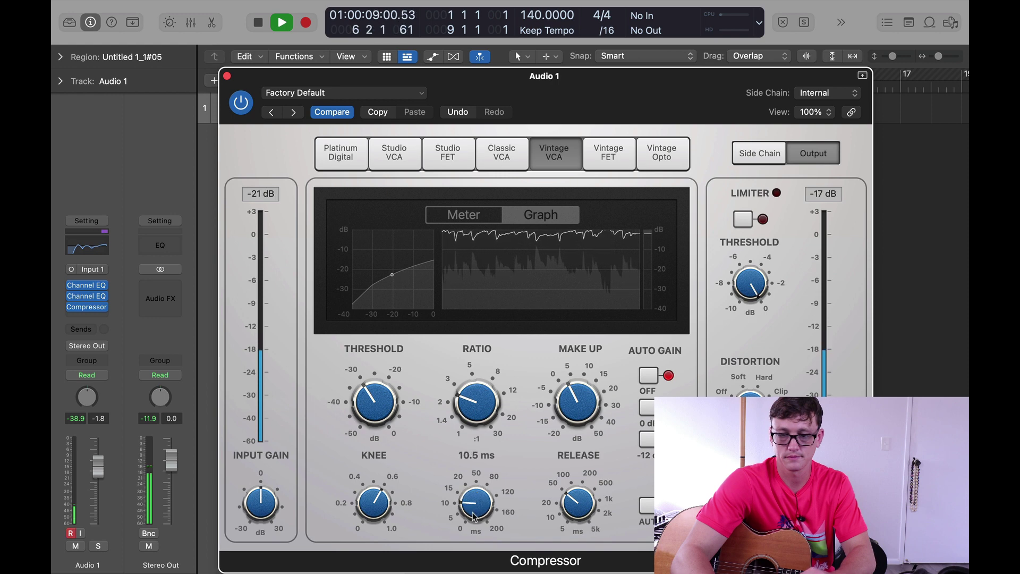
left_click_drag(586, 508, 570, 498)
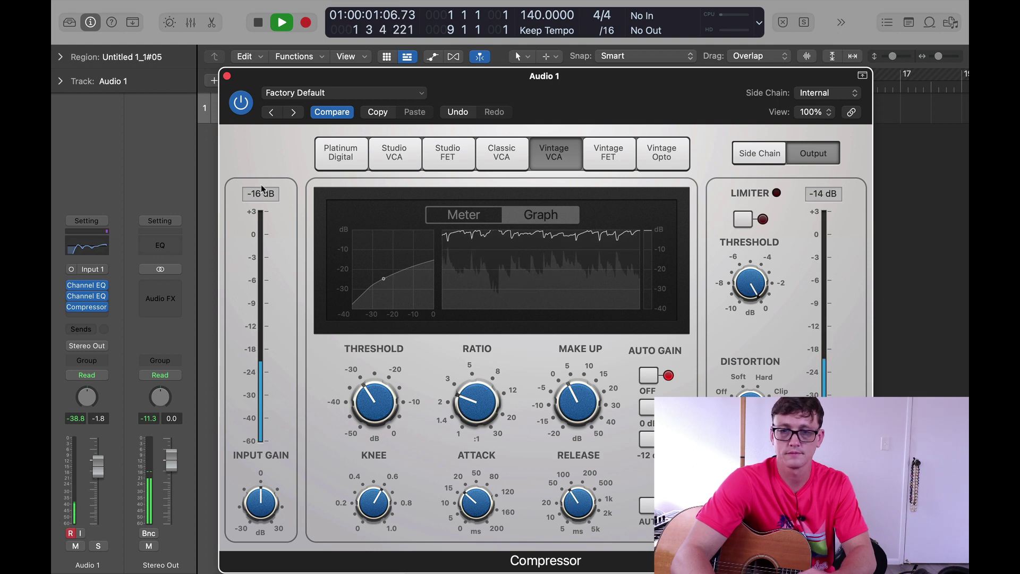
key("space")
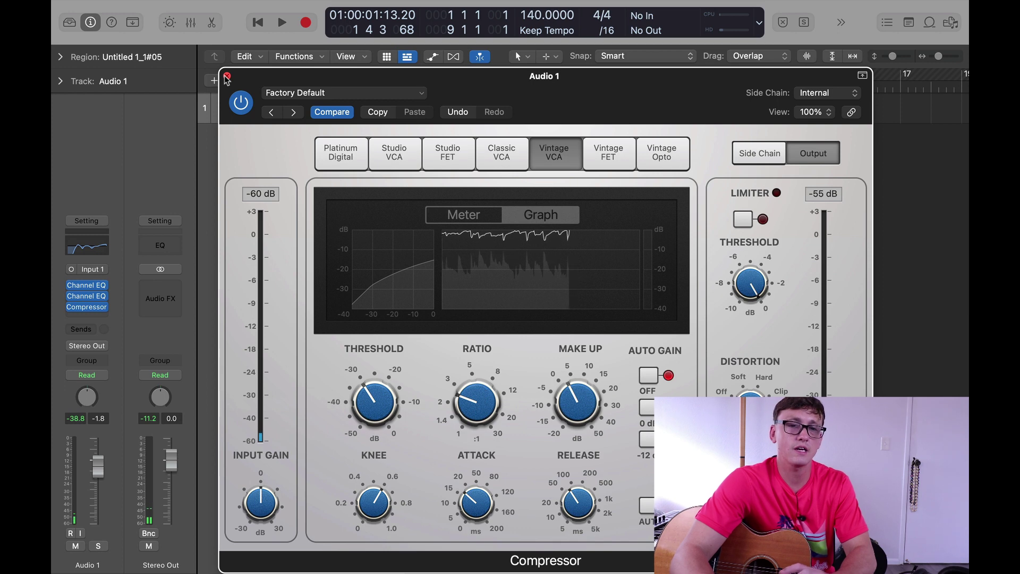
left_click(227, 77)
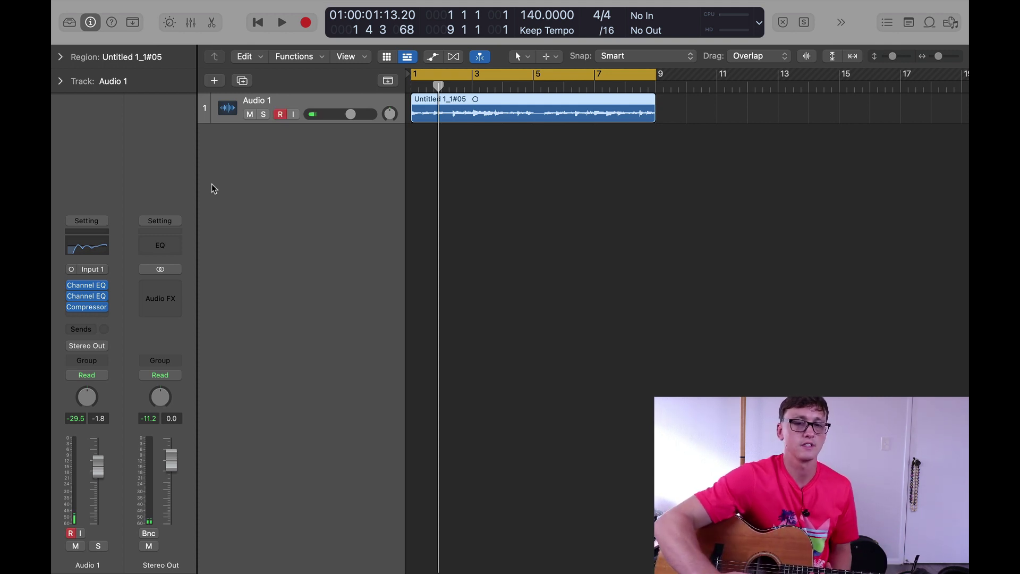
Add a Bus 1 send to Audio 1 and insert ChromaVerb as Mono->Stereo on the Aux 1 channel
left_click(91, 331)
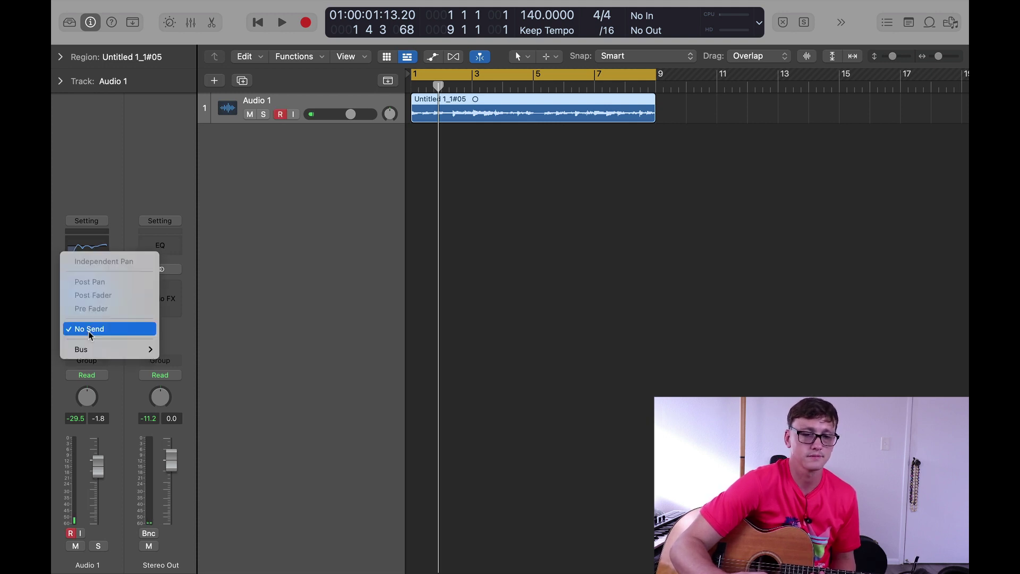
mouse_move(94, 351)
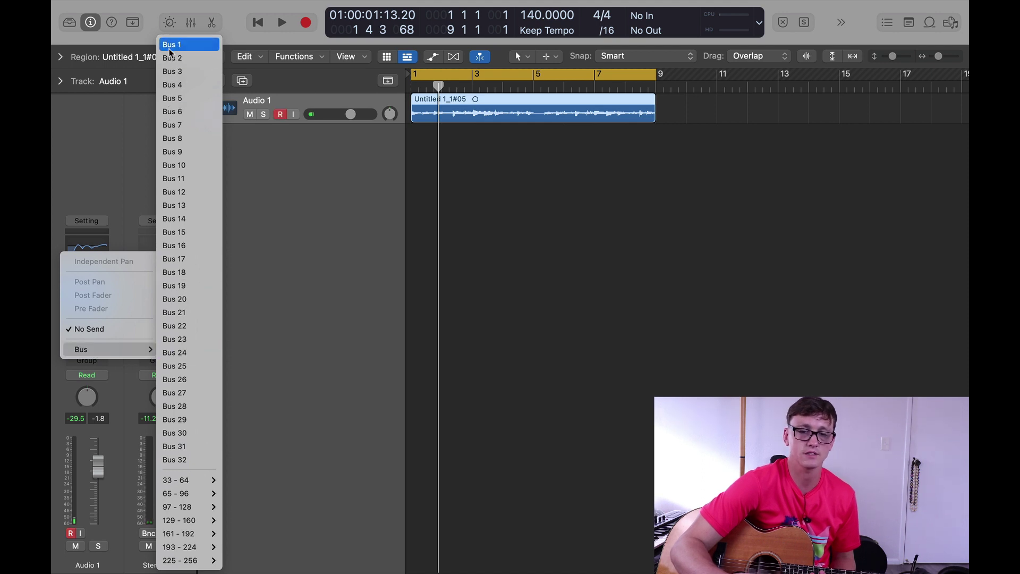
left_click(170, 45)
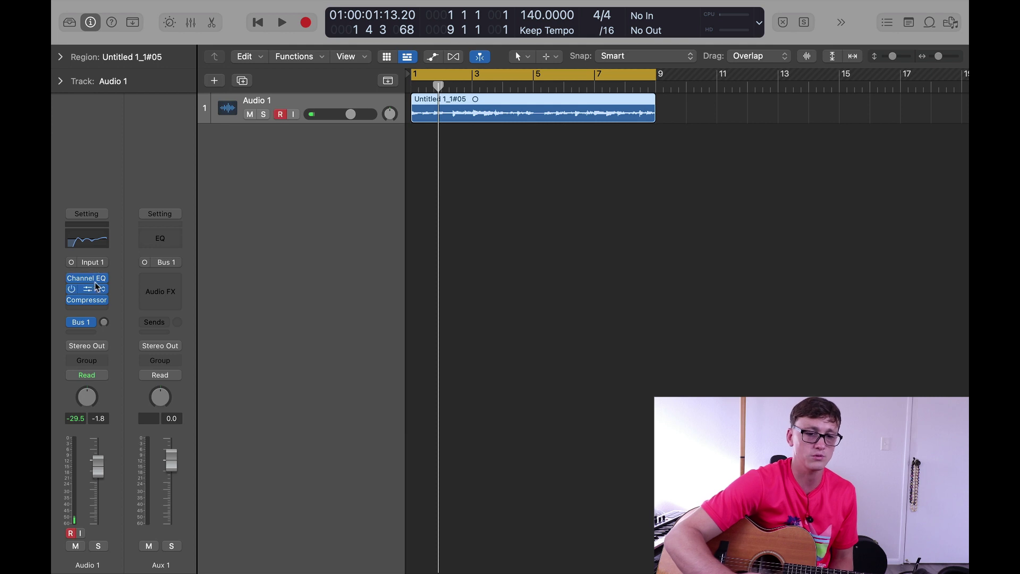
left_click(162, 277)
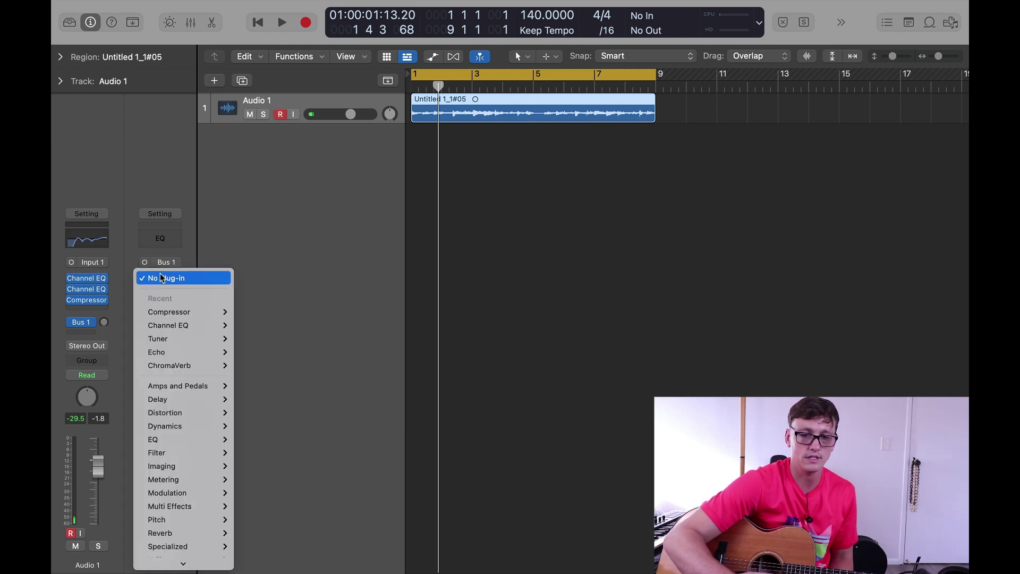
mouse_move(187, 366)
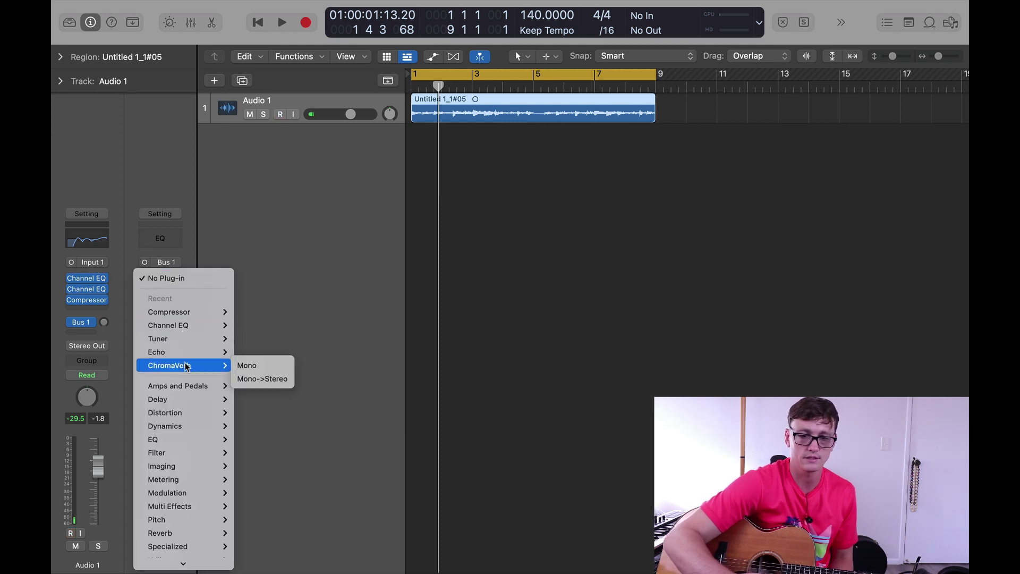
left_click(248, 378)
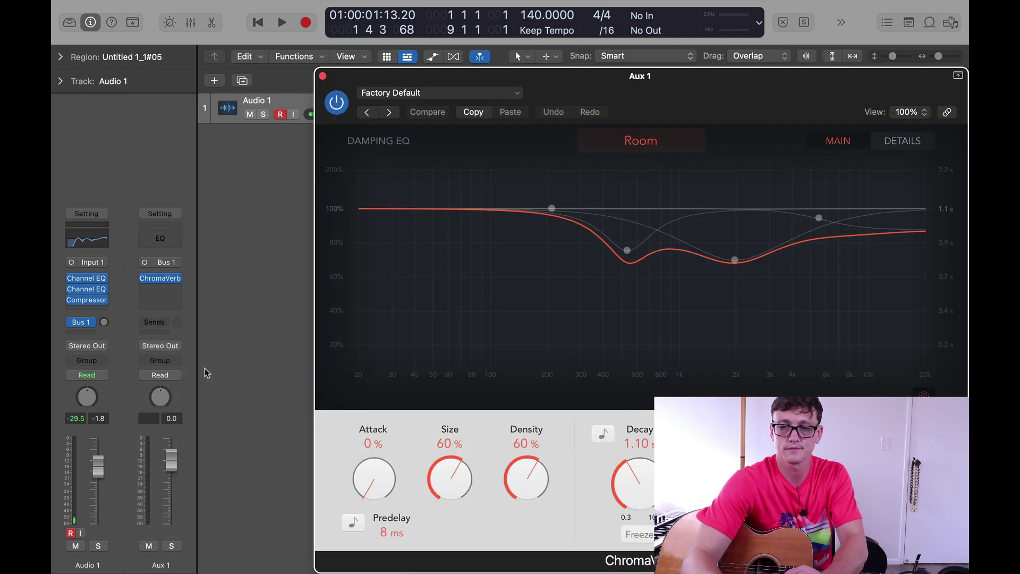
Flatten ChromaVerb's damping EQ by raising the 1960 Hz and top bands to 100% and the lower-mid band to 1.10x at 560 Hz
left_click_drag(519, 125, 365, 145)
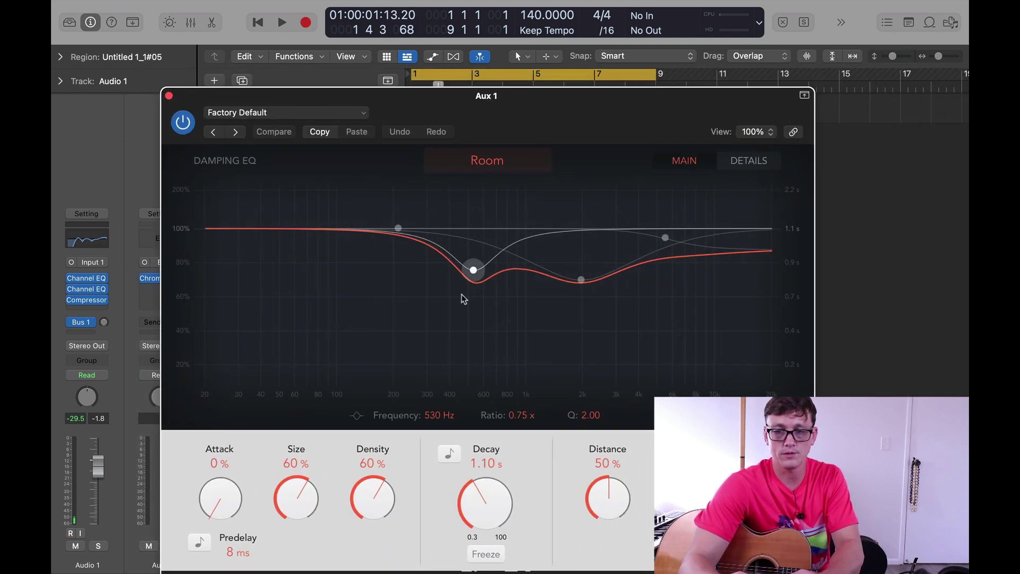
left_click_drag(472, 270, 481, 231)
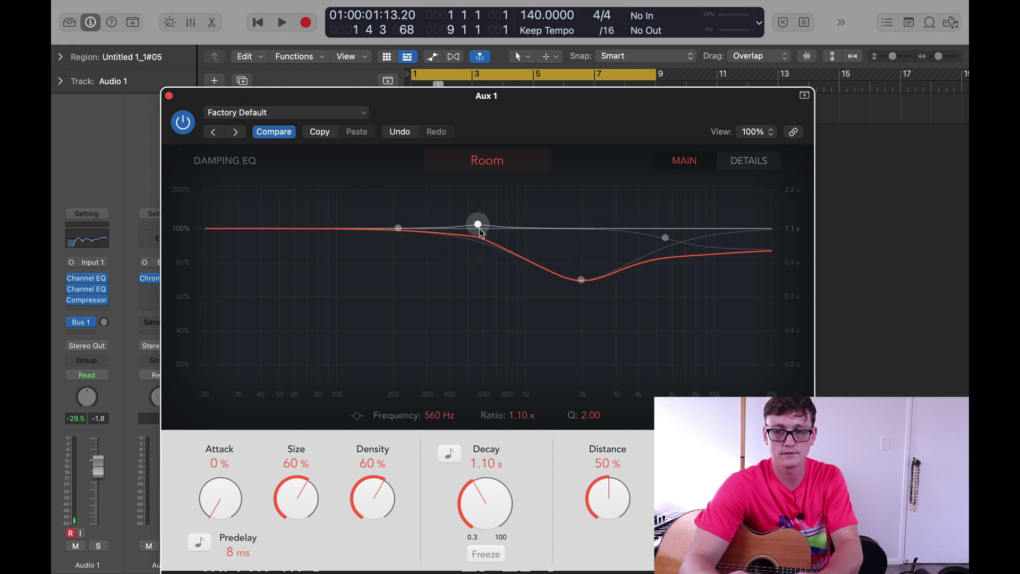
left_click_drag(581, 278, 582, 231)
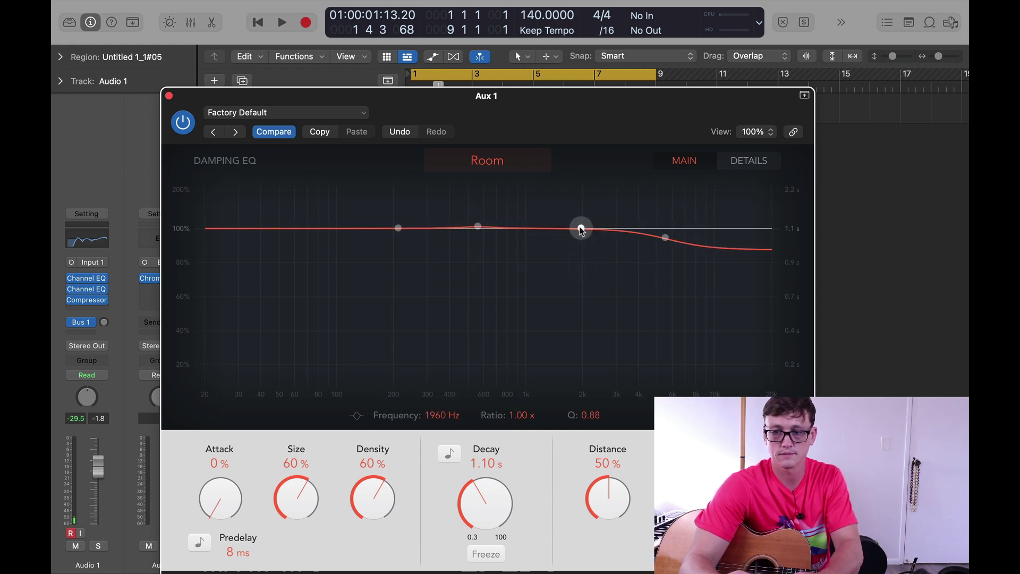
left_click_drag(659, 232, 668, 227)
left_click(743, 161)
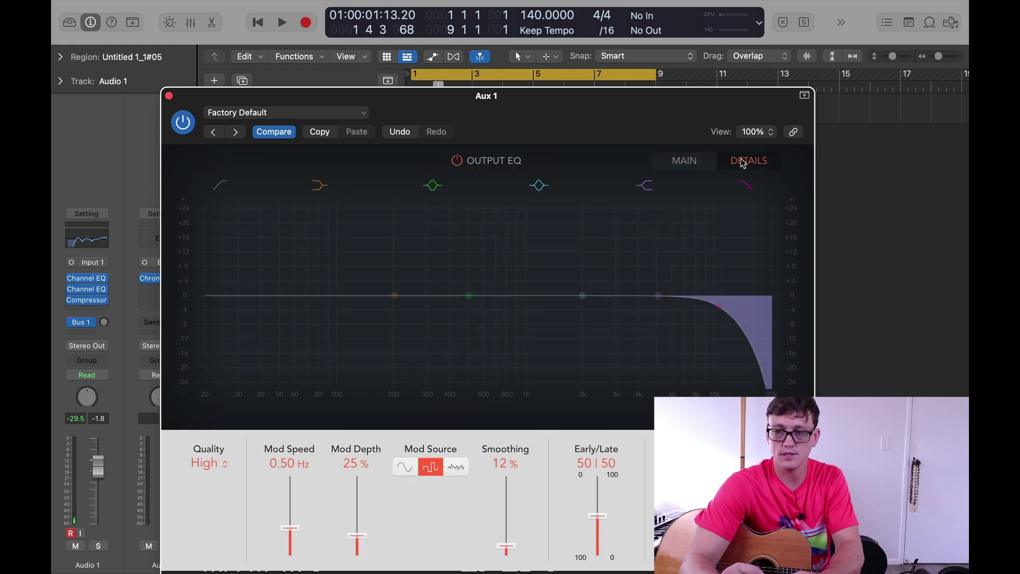
left_click(686, 162)
Raise Audio 1's Bus 1 send level to about 2.1 dB and solo the Aux 1 channel
left_click_drag(579, 108, 700, 56)
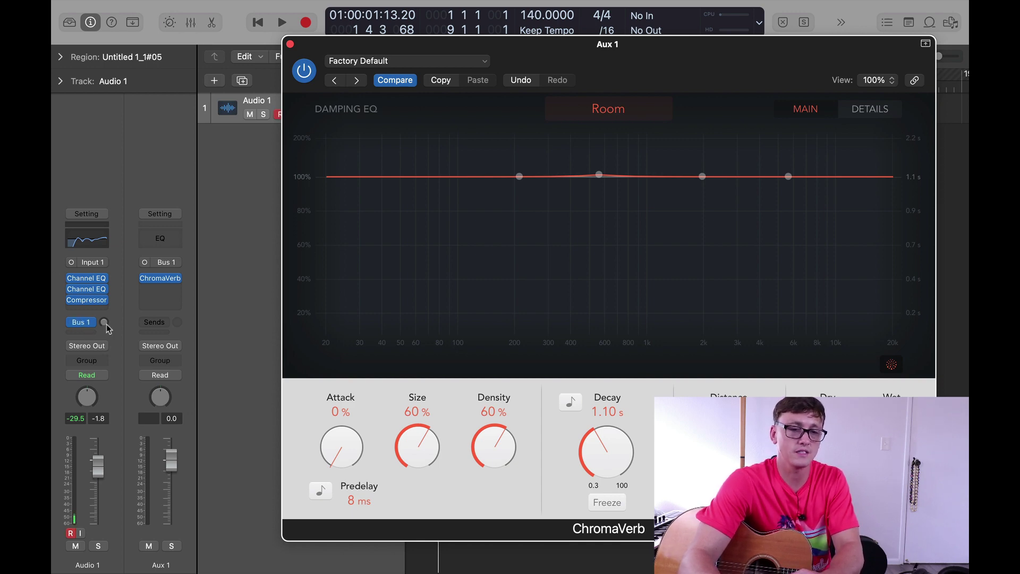
left_click(129, 222)
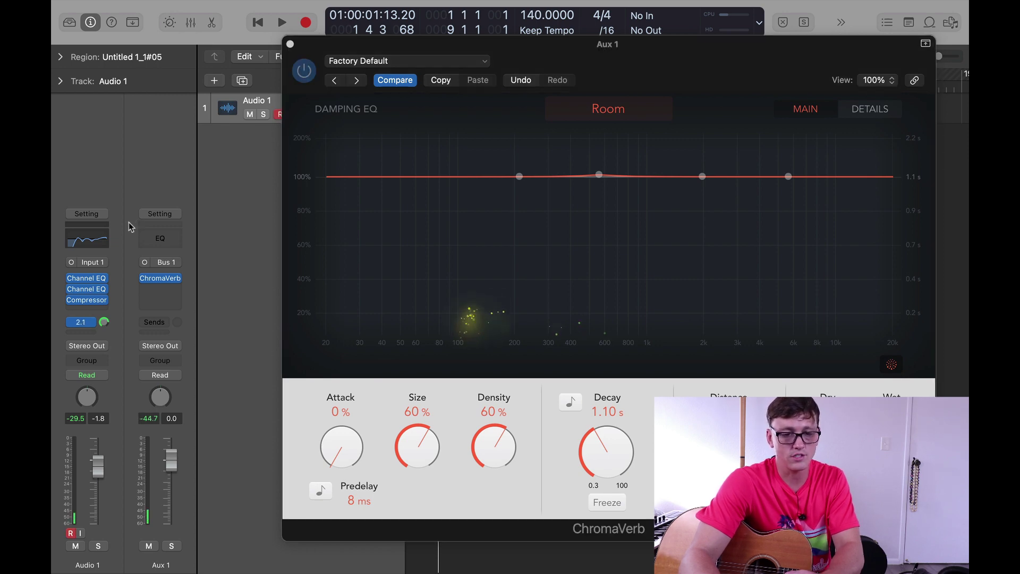
left_click(173, 546)
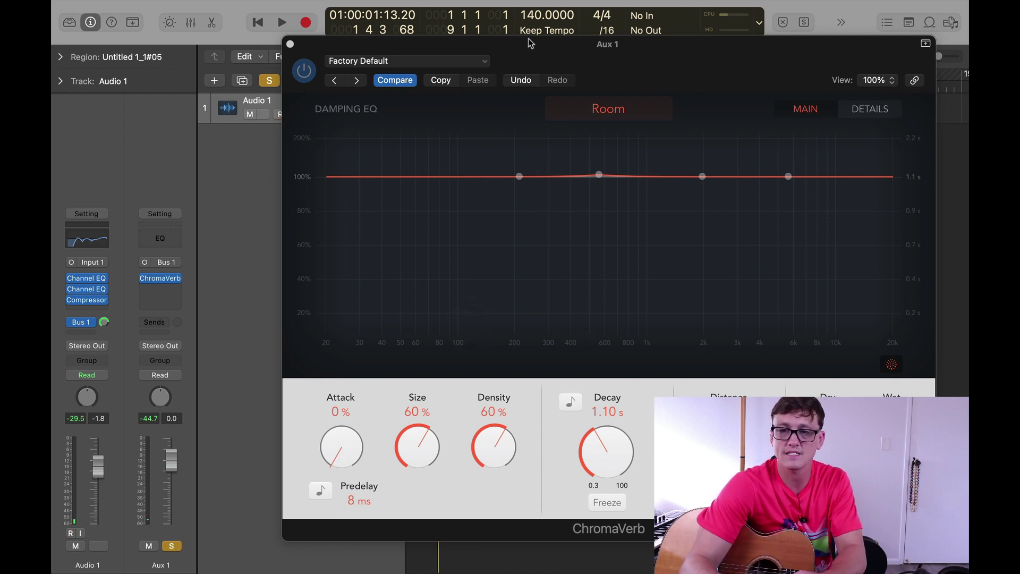
Level the 560 Hz damping EQ band to a ratio of 1.00x and play back the soloed Room reverb
left_click_drag(528, 38, 464, 50)
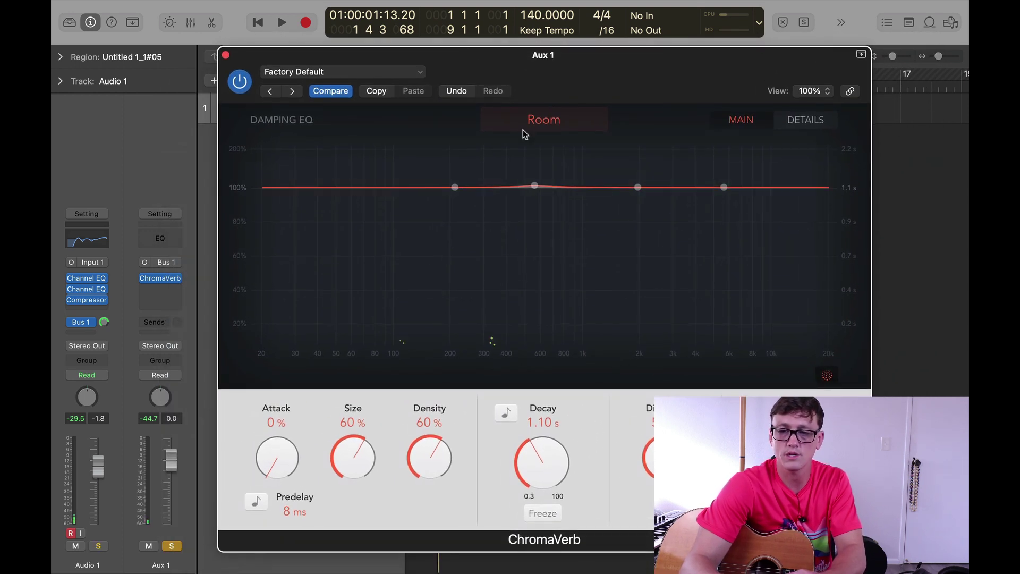
mouse_move(535, 188)
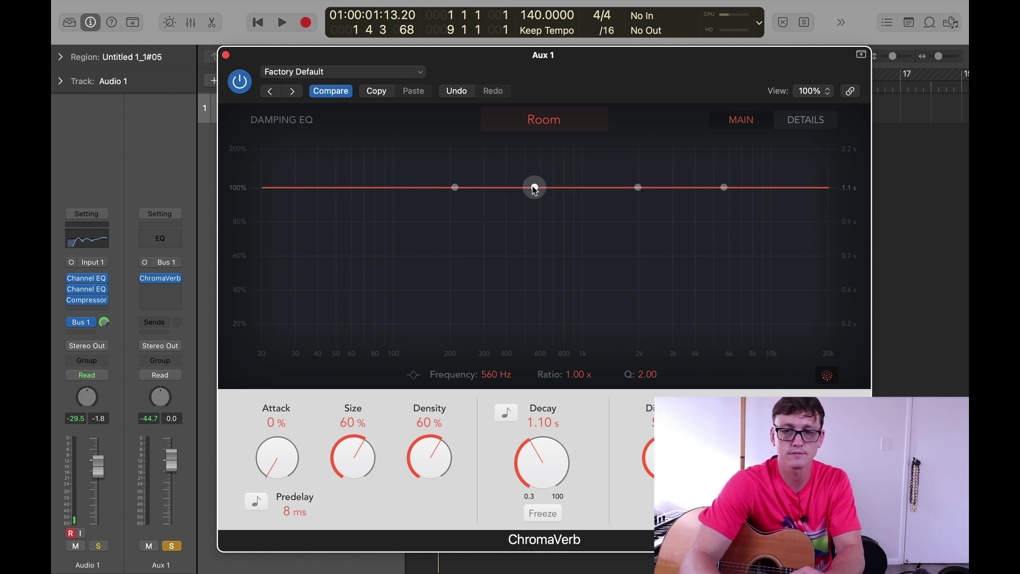
key("space")
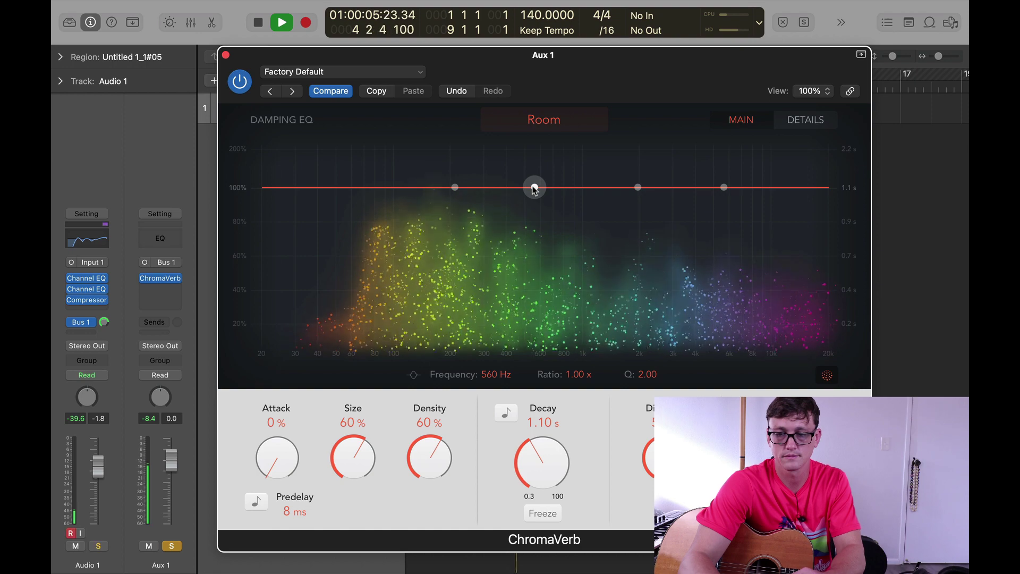
key("space")
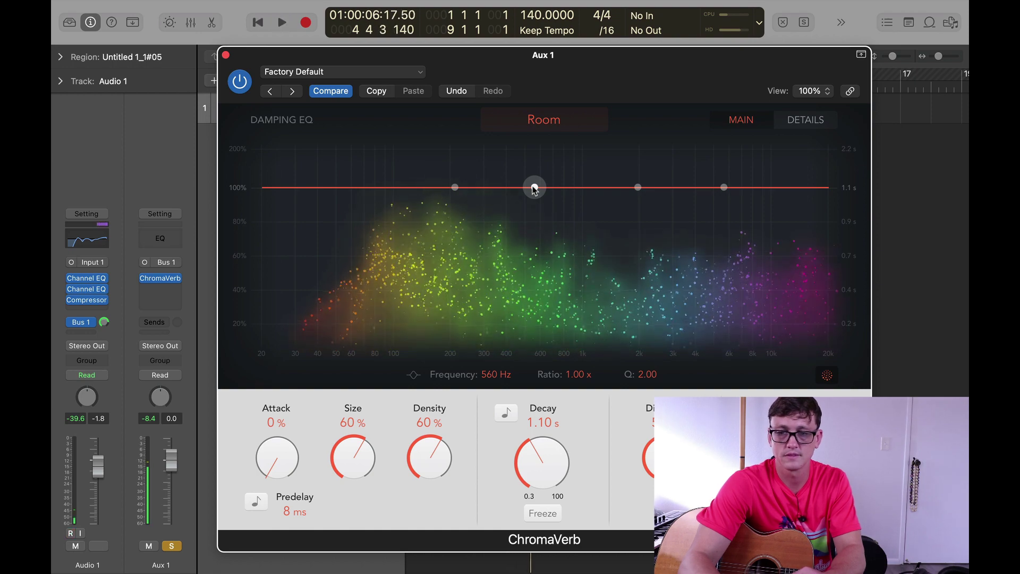
Change ChromaVerb's room type to Chamber and play back the soloed reverb
left_click(535, 121)
left_click(477, 187)
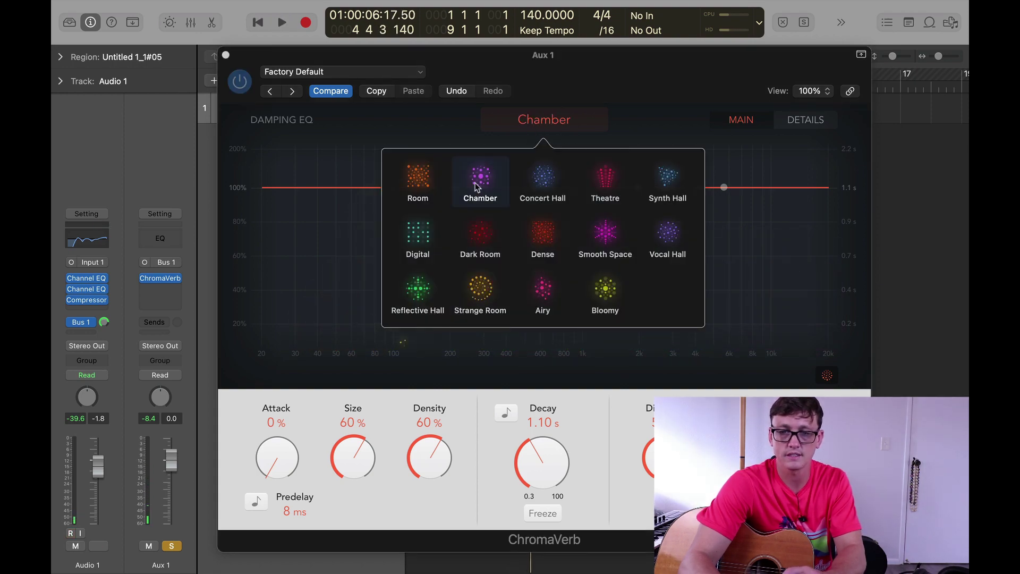
left_click(353, 315)
key("space")
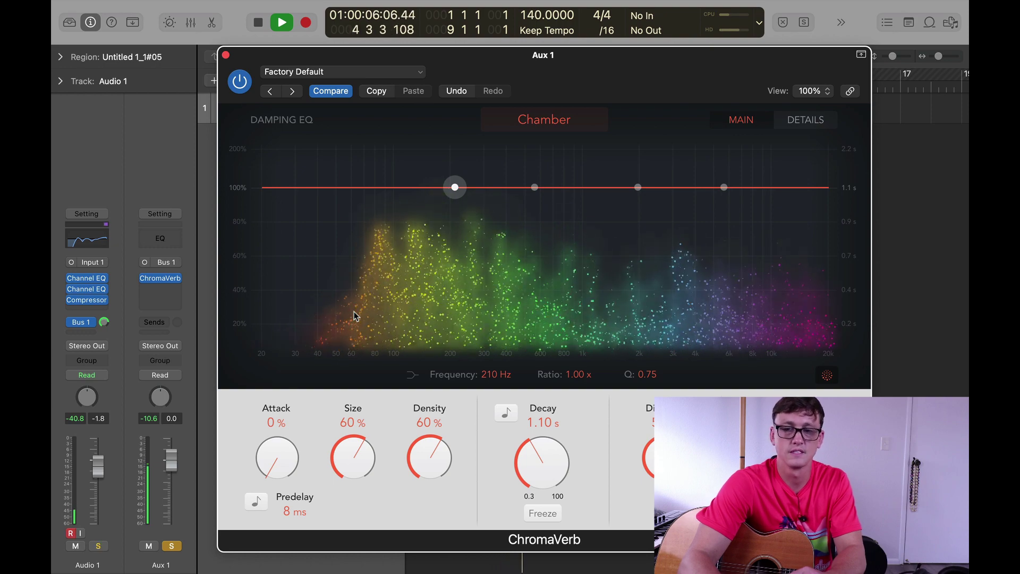
key("space")
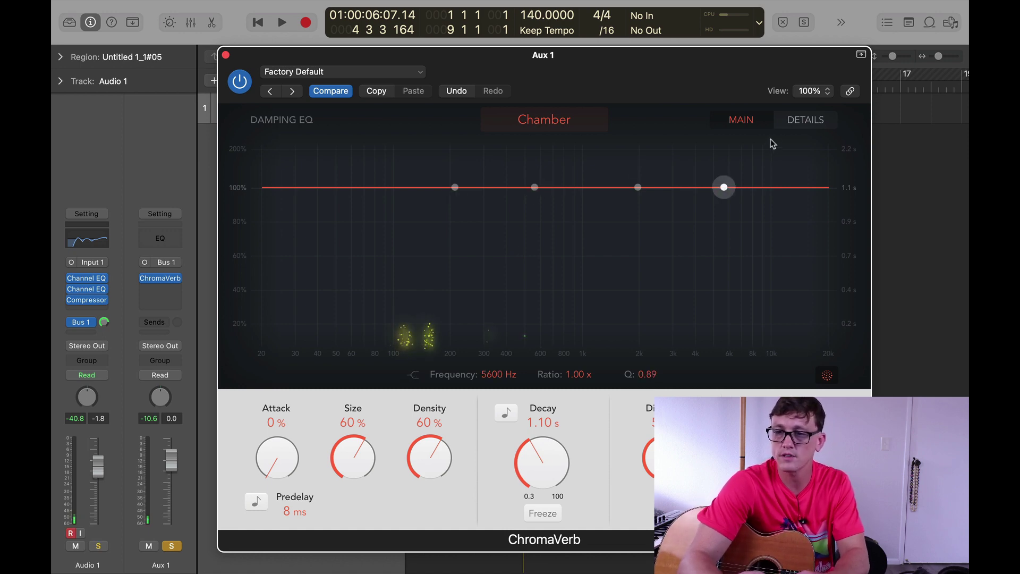
Enable the low cut in ChromaVerb's output EQ and move it to 158 Hz during playback
left_click(798, 124)
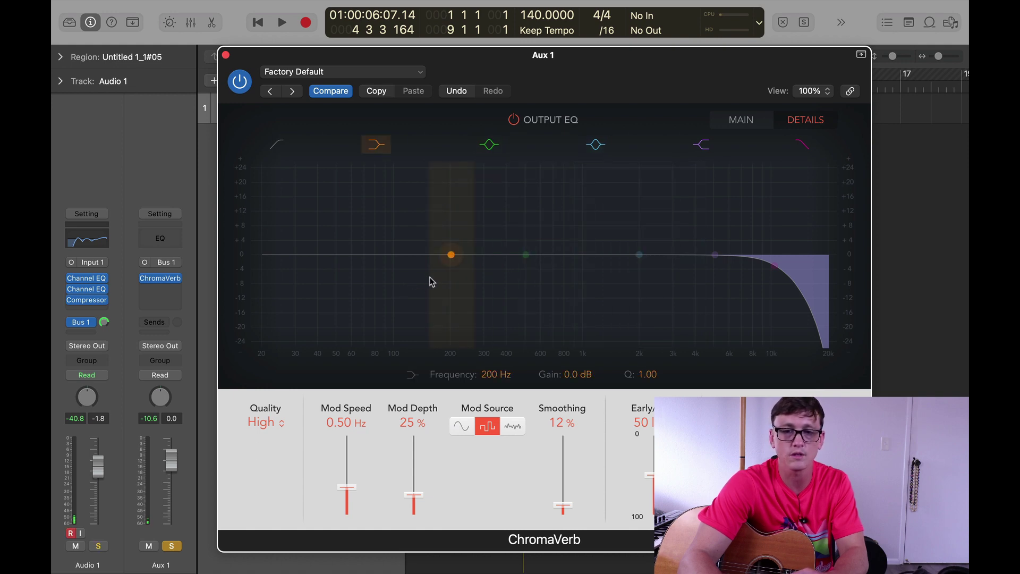
left_click(278, 144)
key("space")
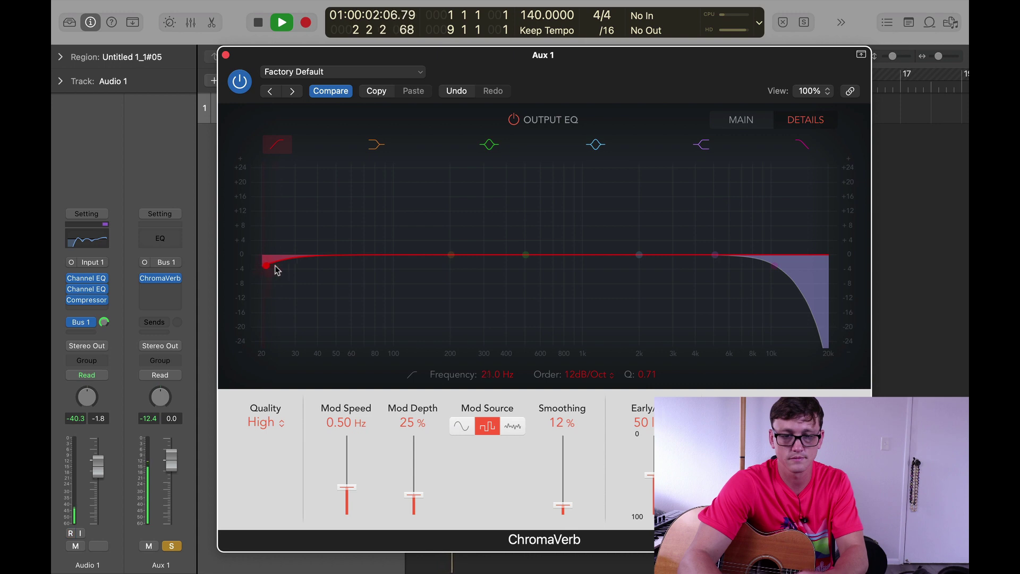
left_click_drag(278, 270, 432, 270)
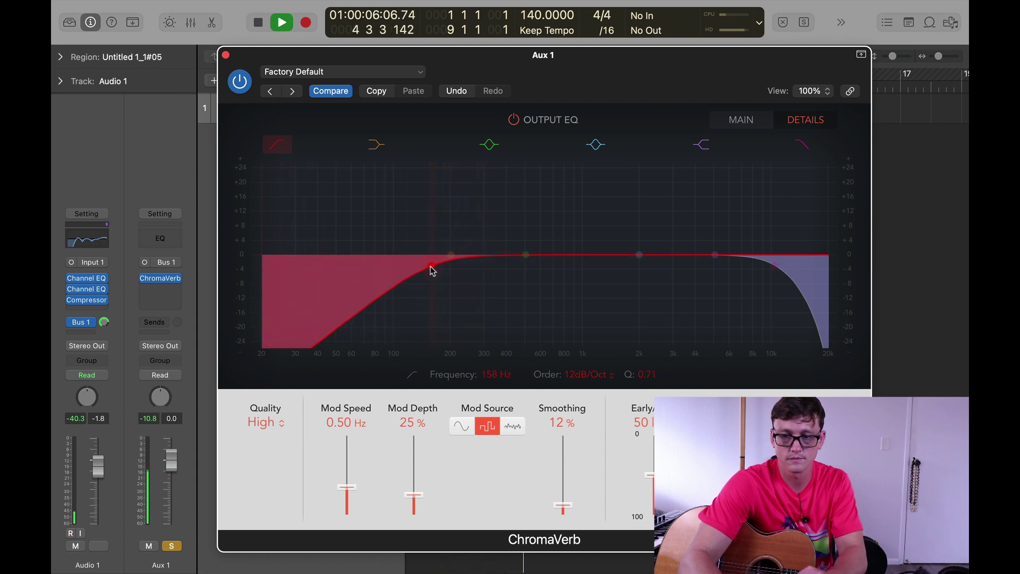
Shape the output EQ during playback with a 7.5 dB cut at 4600 Hz, a slight low-mid dip, a gentler high cut and a 220 Hz low cut
left_click_drag(639, 255, 713, 286)
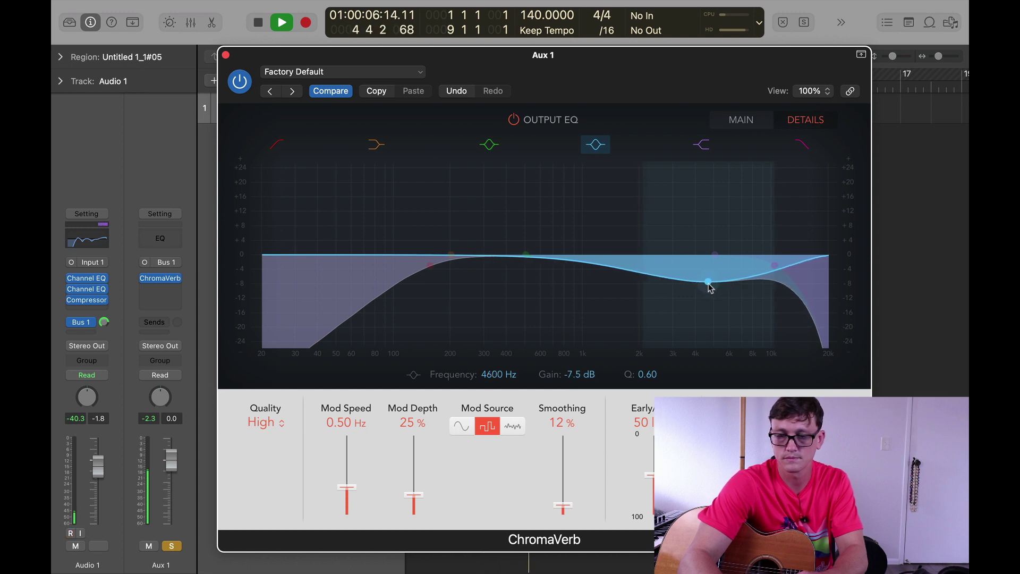
mouse_move(525, 256)
left_mouse_down()
mouse_move(519, 270)
mouse_move(522, 199)
mouse_move(520, 241)
mouse_move(547, 234)
mouse_move(515, 257)
mouse_move(521, 267)
left_mouse_up()
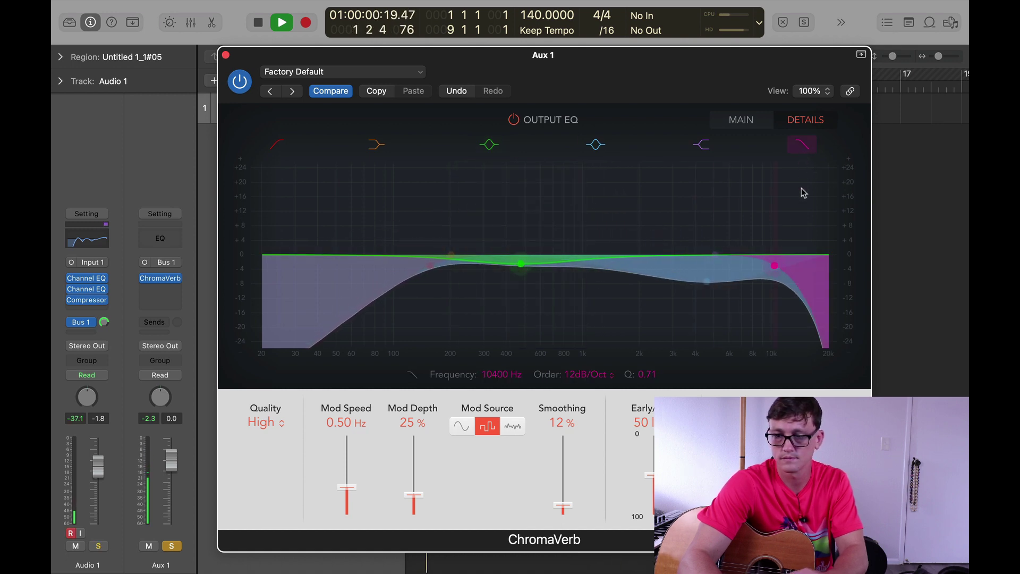
left_click_drag(776, 276, 768, 301)
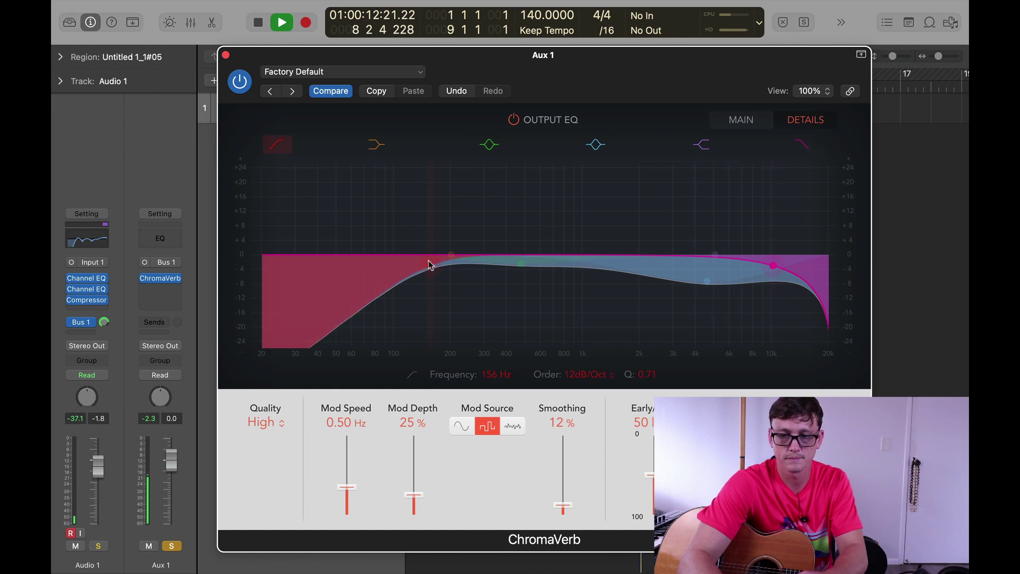
left_click_drag(431, 264, 460, 266)
key("space")
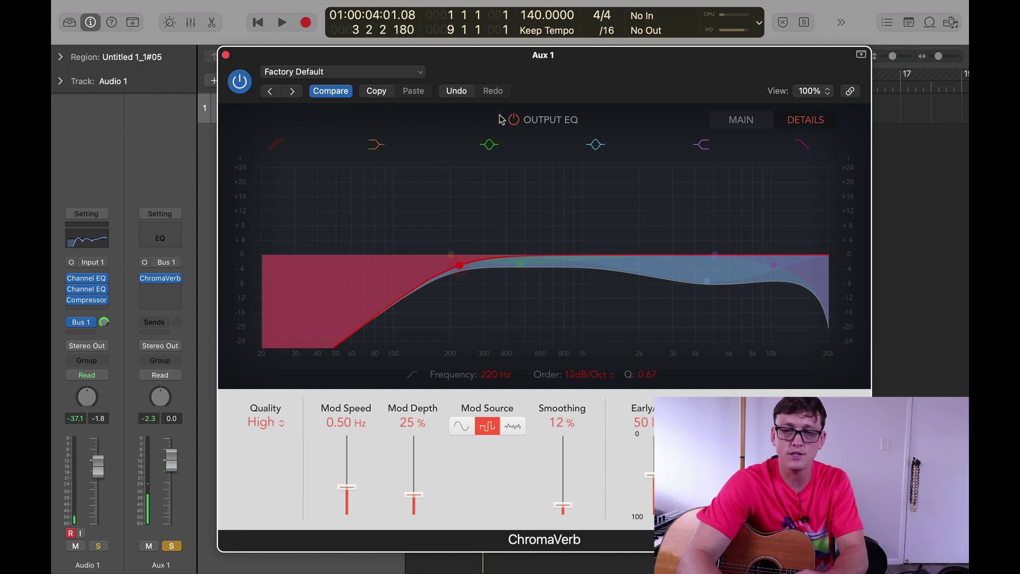
Compare the reverb with the output EQ off and on, and set the high-mid cut to -8.0 dB at 4400 Hz
left_click(515, 120)
key("space")
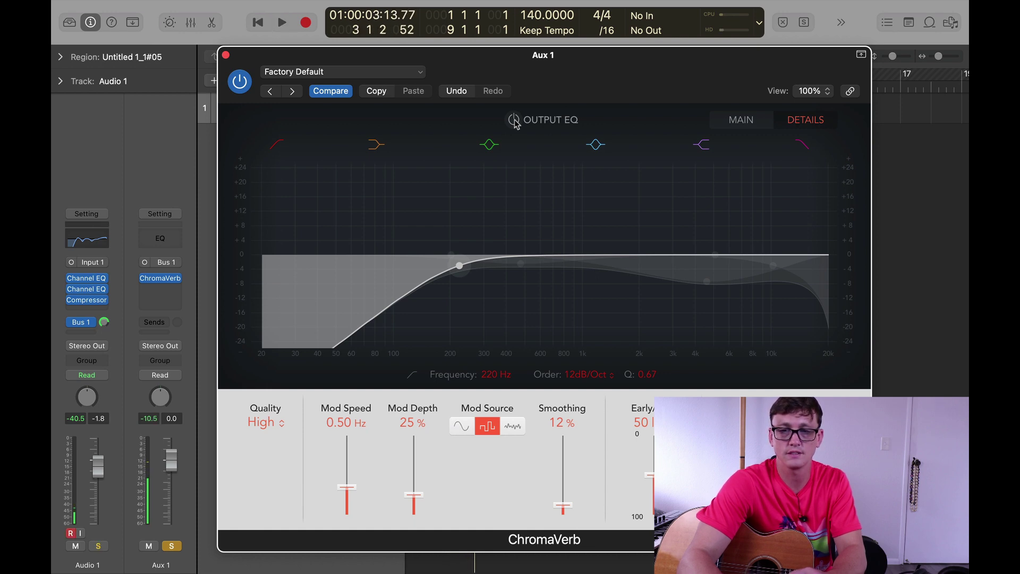
left_click(515, 120)
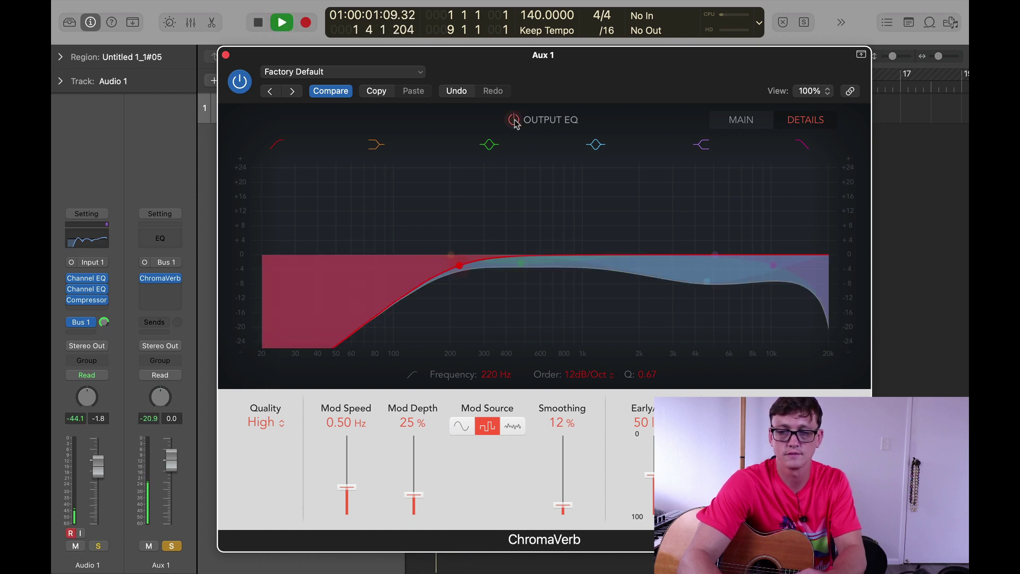
left_click_drag(706, 281, 704, 287)
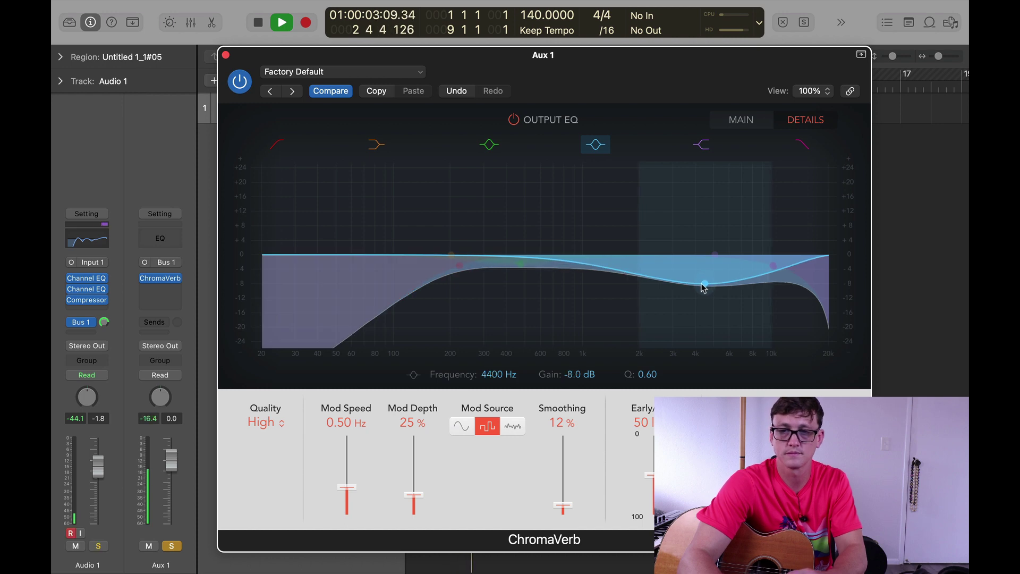
left_click(376, 144)
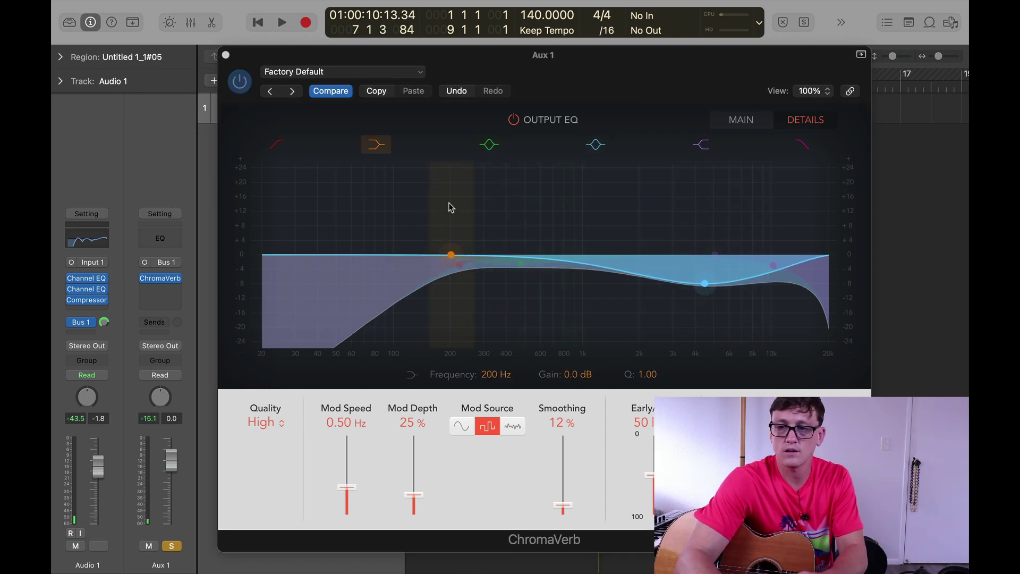
Lower the damping EQ's low shelf to a ratio of 0.88x at 122 Hz and start playback
left_click(742, 121)
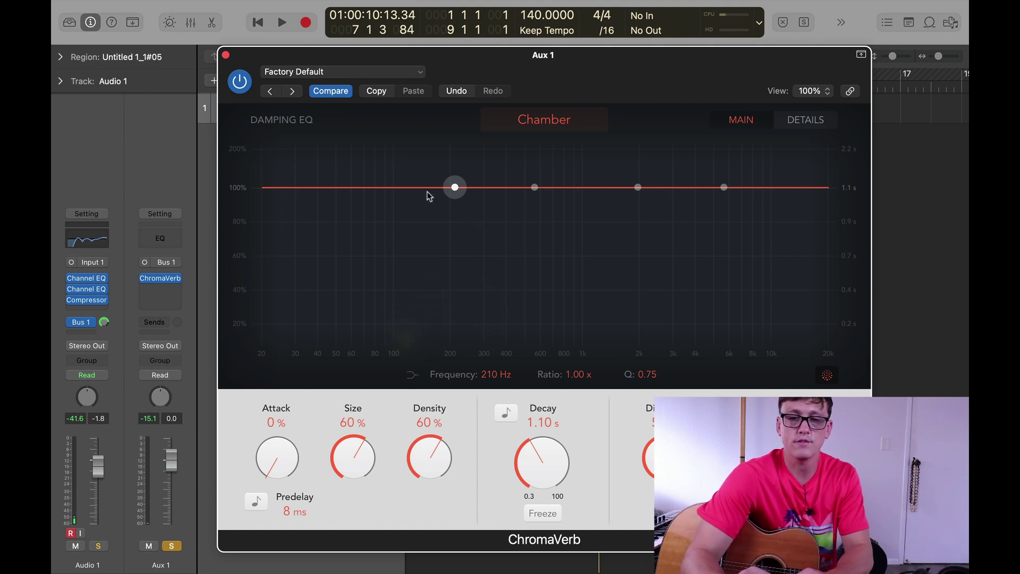
left_click_drag(454, 190, 392, 237)
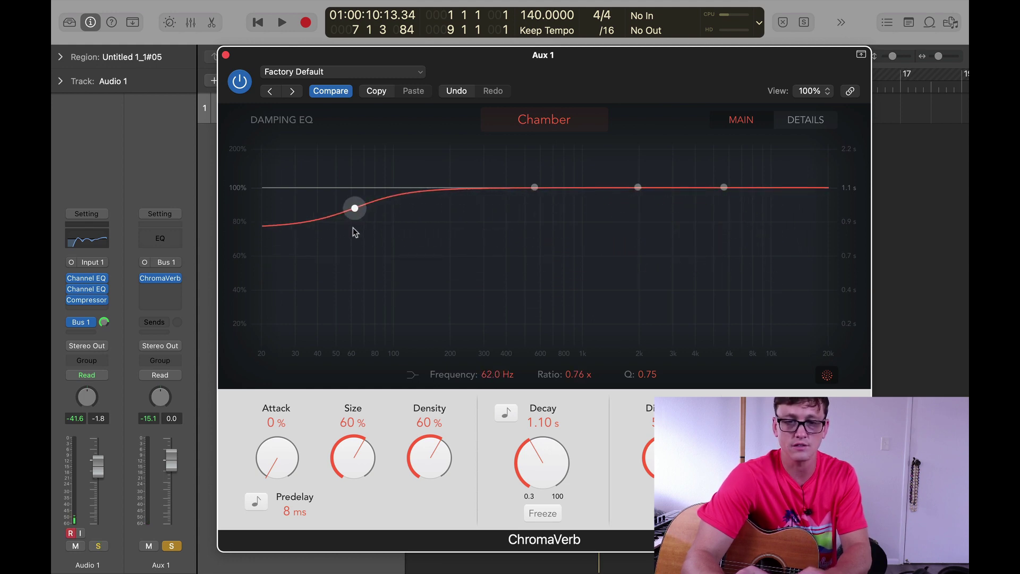
left_click_drag(337, 217, 402, 242)
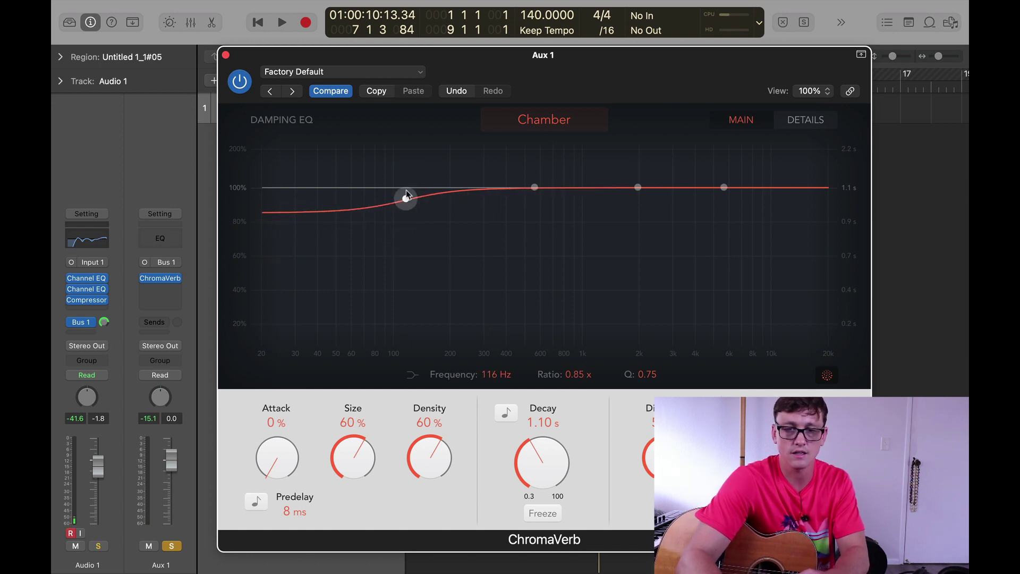
key("space")
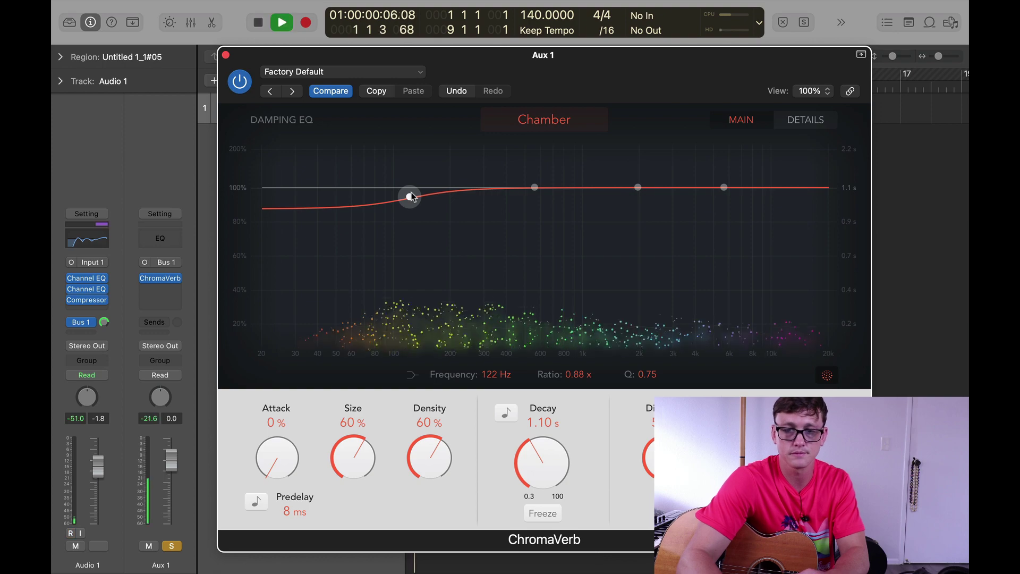
Deepen the damping EQ's low shelf, lower the high shelf to 0.74x at 5300 Hz, and add gentle high-mid and low-mid dips during playback
left_click_drag(413, 197, 422, 215)
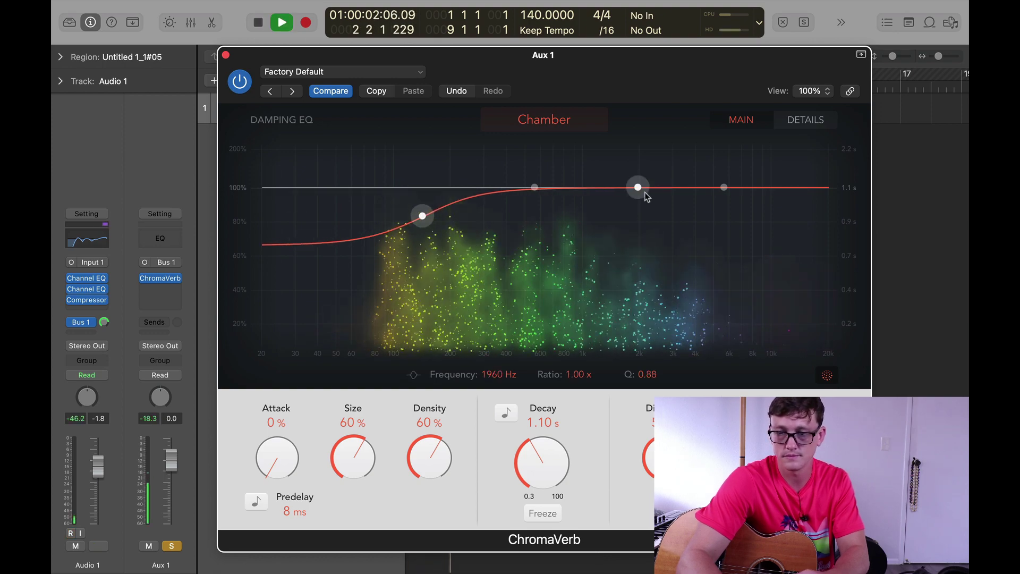
mouse_move(639, 189)
left_mouse_down()
mouse_move(663, 216)
mouse_move(720, 222)
mouse_move(758, 250)
mouse_move(704, 210)
mouse_move(648, 220)
mouse_move(631, 205)
left_mouse_up()
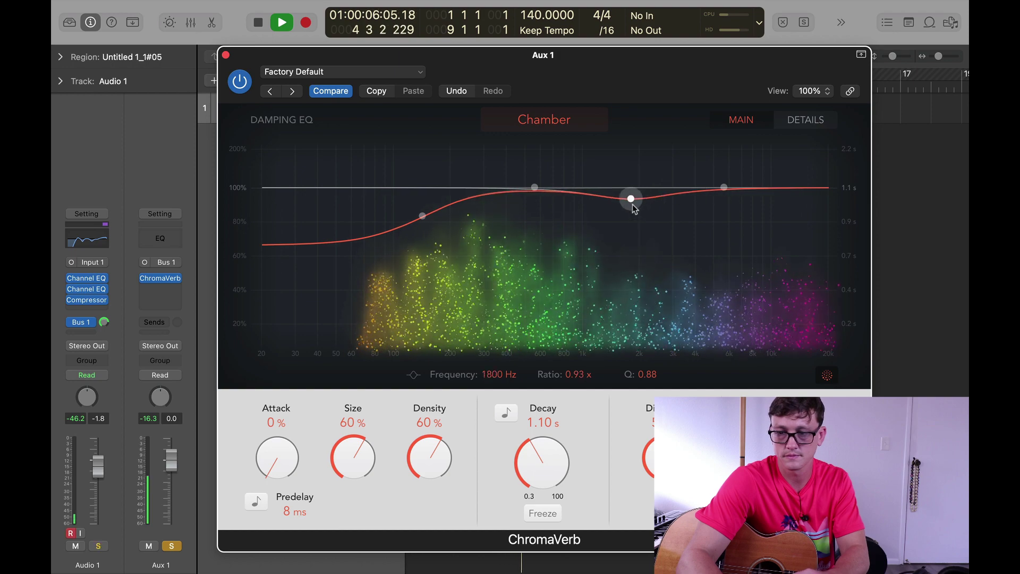
left_click_drag(724, 189, 720, 211)
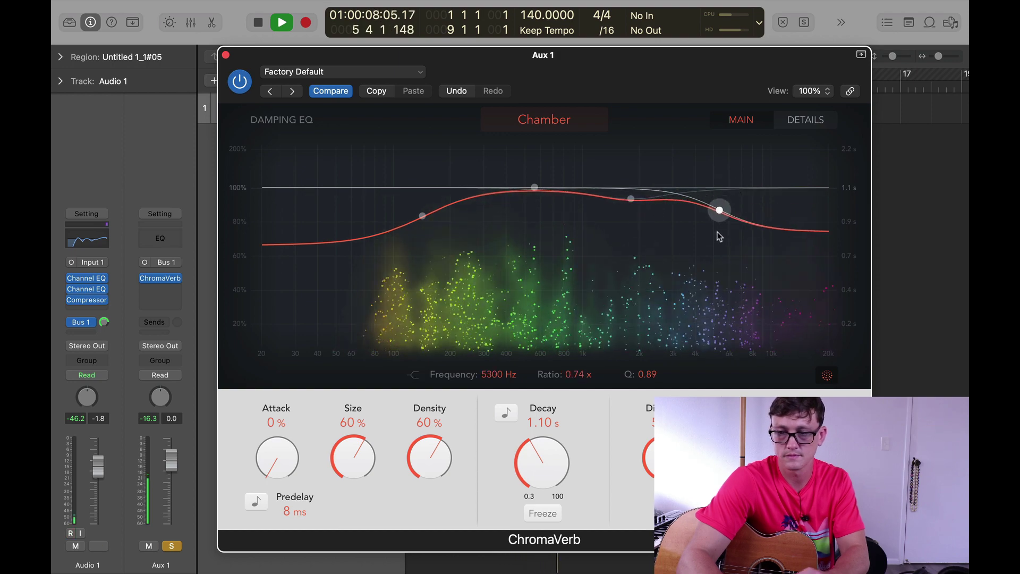
left_click_drag(632, 200, 624, 212)
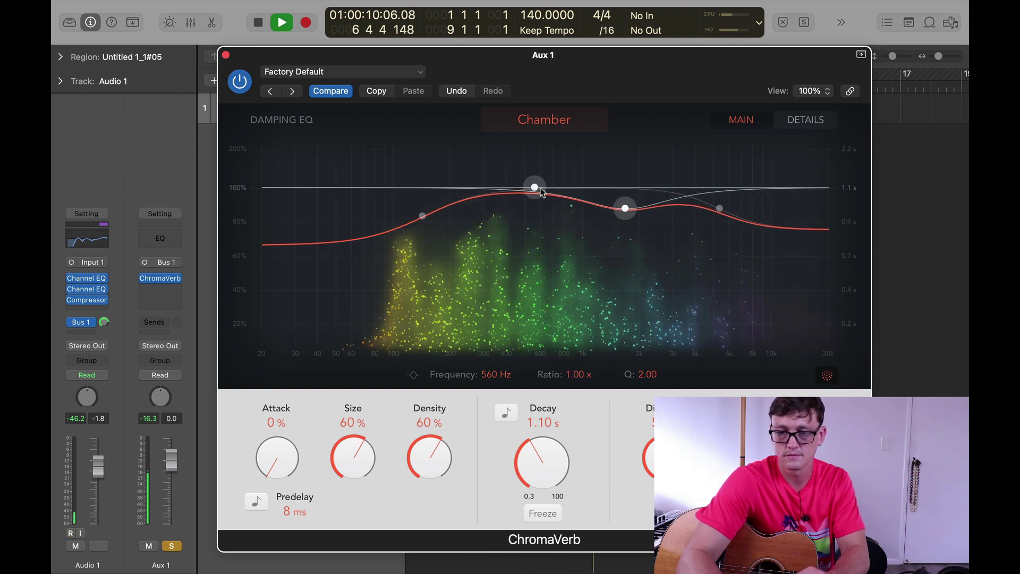
left_click_drag(535, 187, 531, 197)
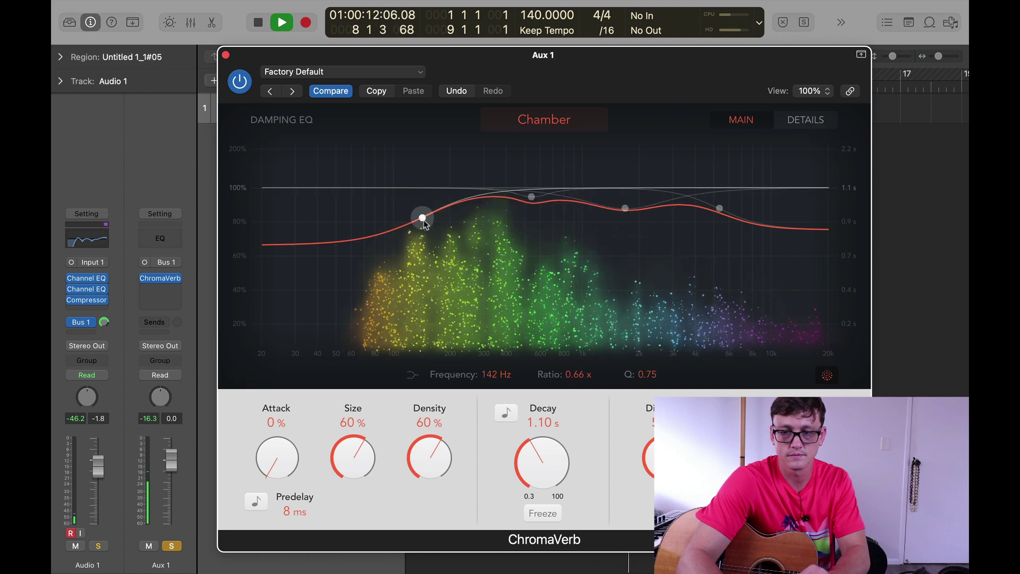
Set the damping low shelf to 0.52x at 220 Hz, flatten the low-mid band, and raise the reverb Decay to 1.20 s
left_click_drag(423, 216, 456, 221)
left_click_drag(532, 201, 538, 188)
left_click_drag(451, 232, 455, 237)
left_click_drag(542, 462, 541, 456)
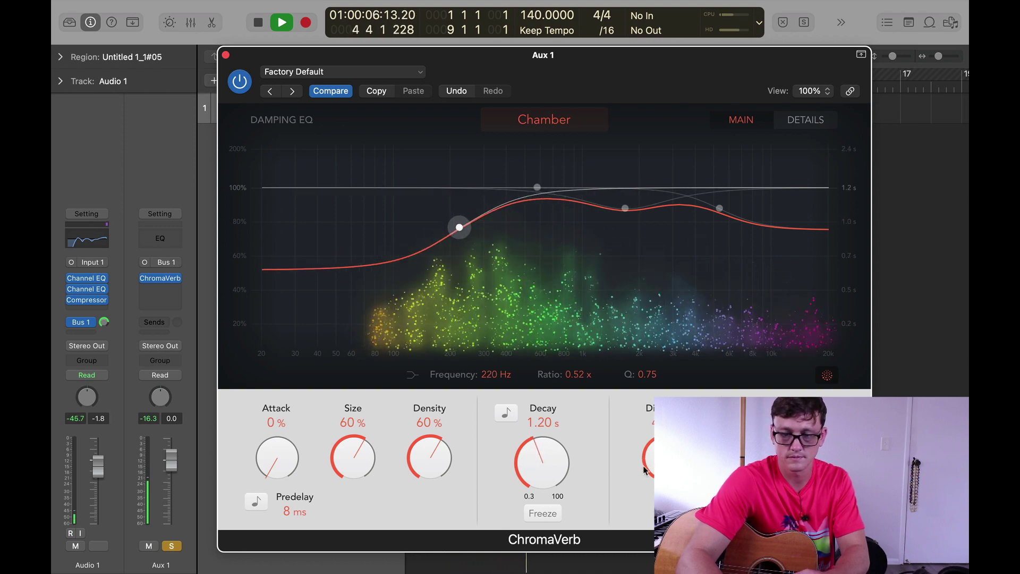
key("space")
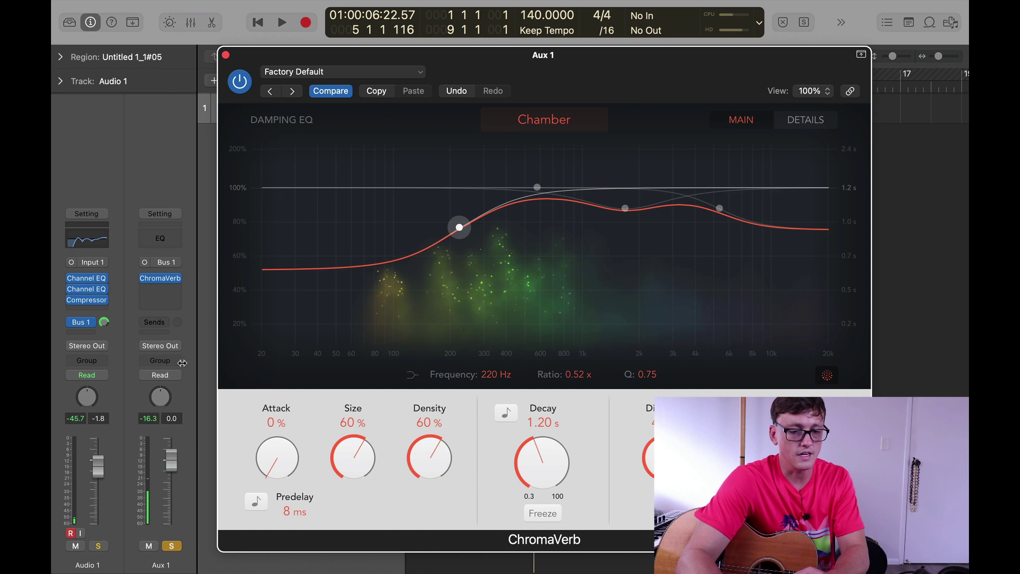
Unsolo Aux 1, lower Audio 1's Bus 1 send level during playback, and close ChromaVerb
left_click(172, 547)
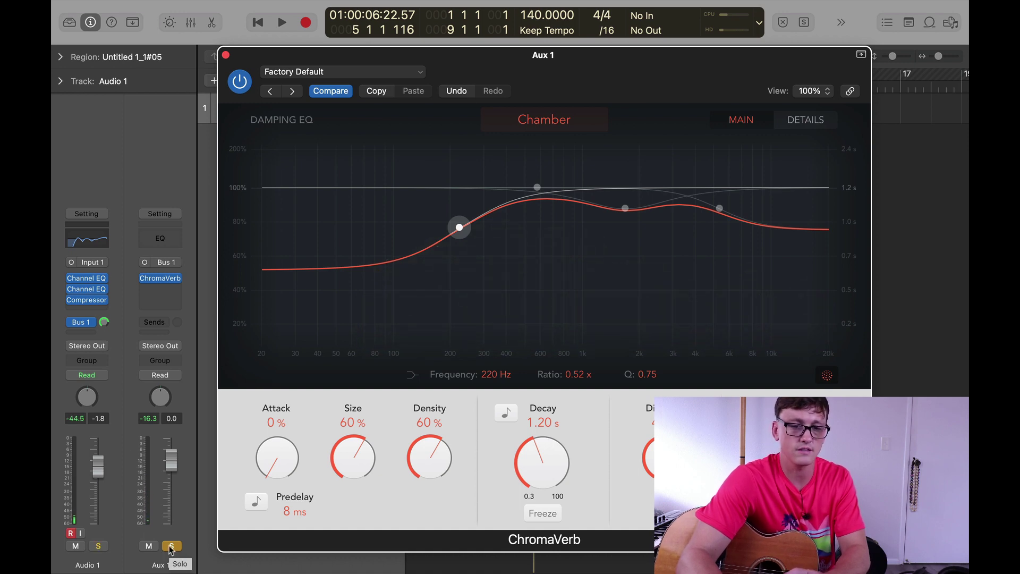
left_click(172, 548)
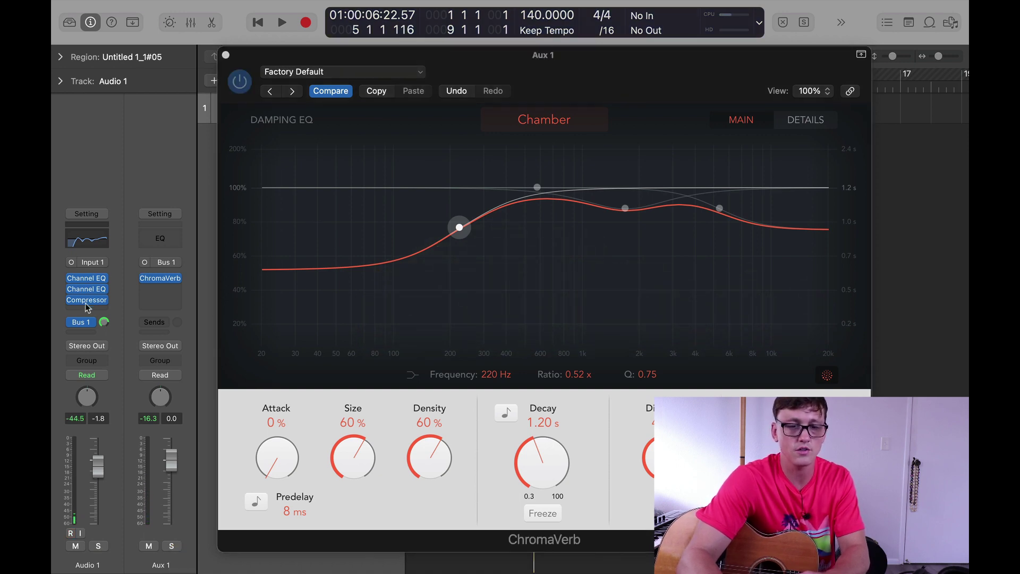
key("space")
left_click(105, 323, "alt")
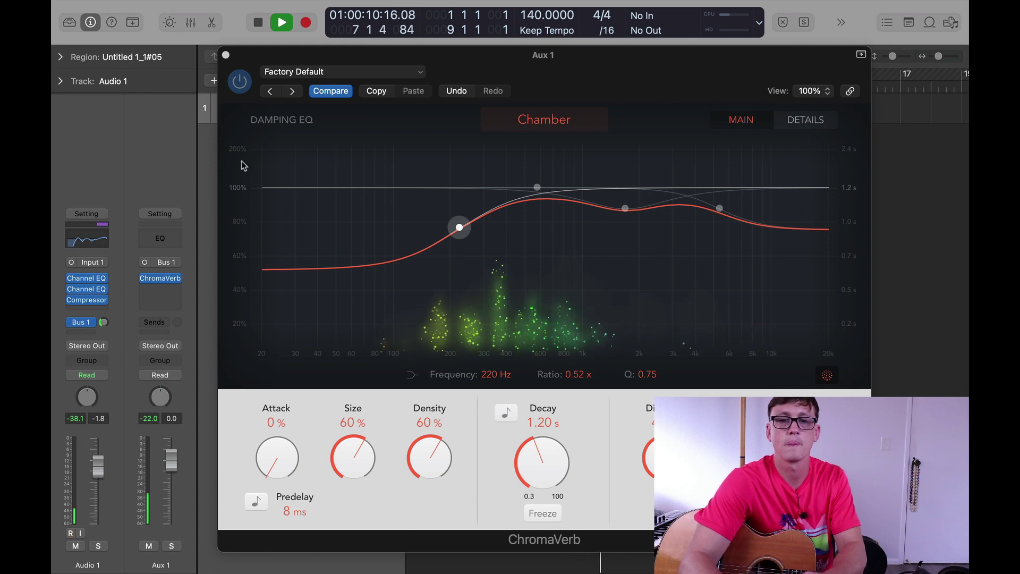
left_click(226, 55)
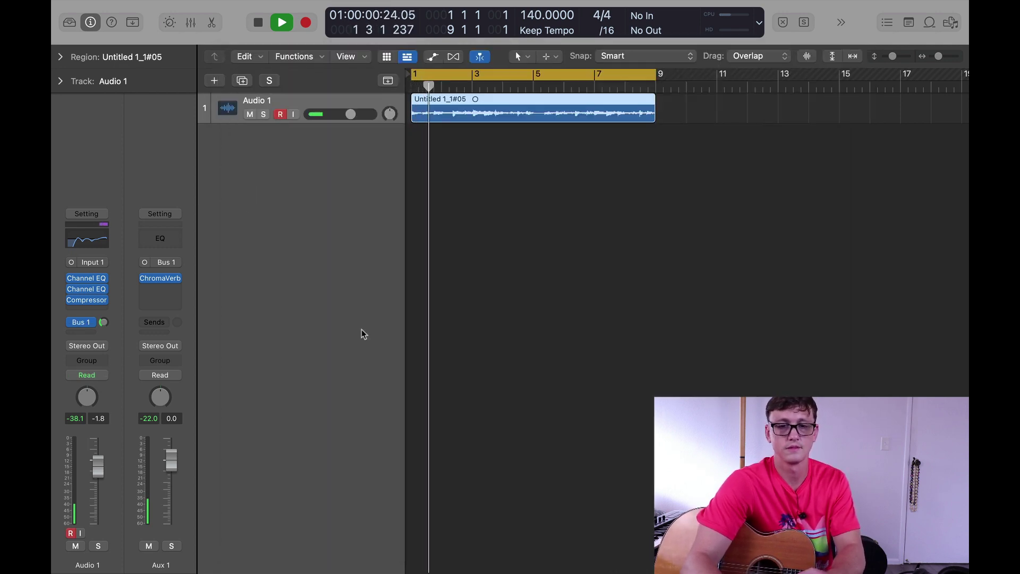
key("space")
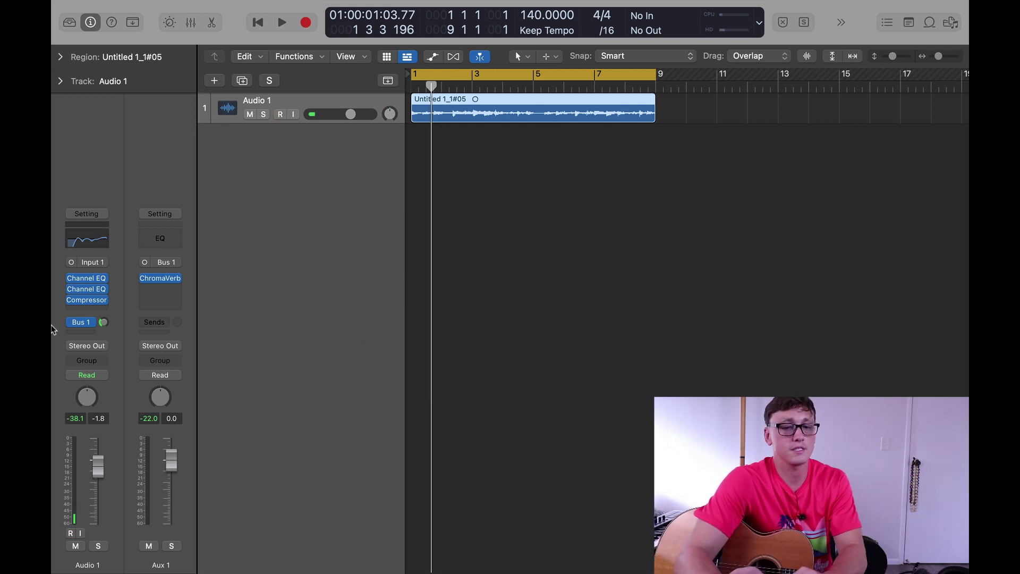
Add a Bus 2 send to Audio 1 and insert the Echo delay on Aux 2
left_click(74, 335)
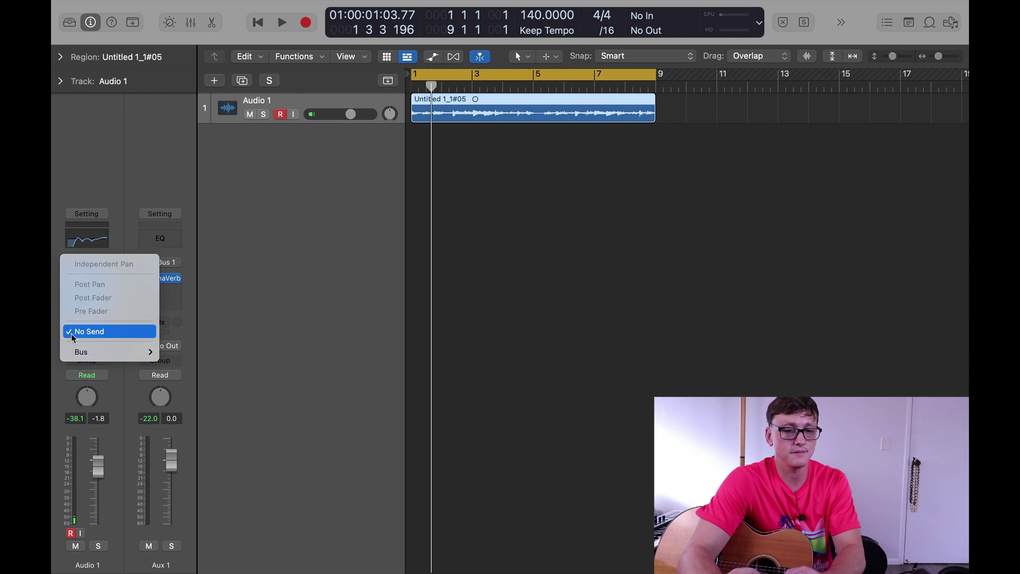
mouse_move(85, 354)
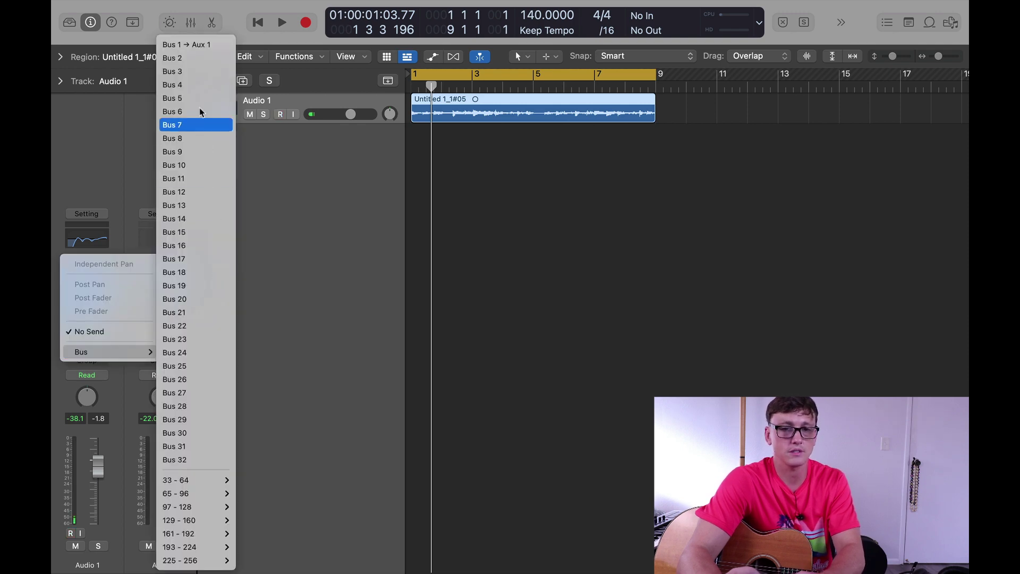
left_click(206, 61)
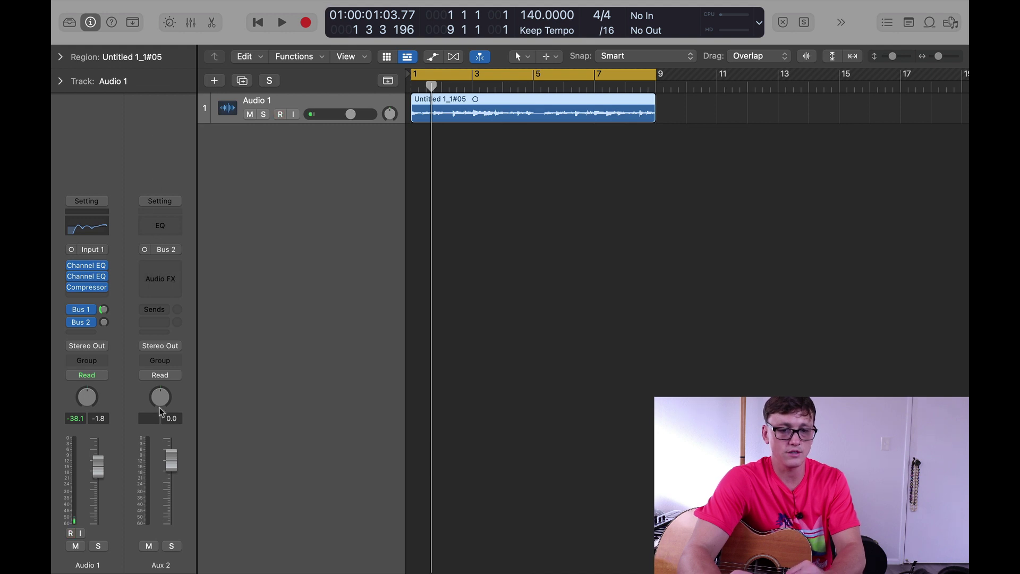
left_click(167, 272)
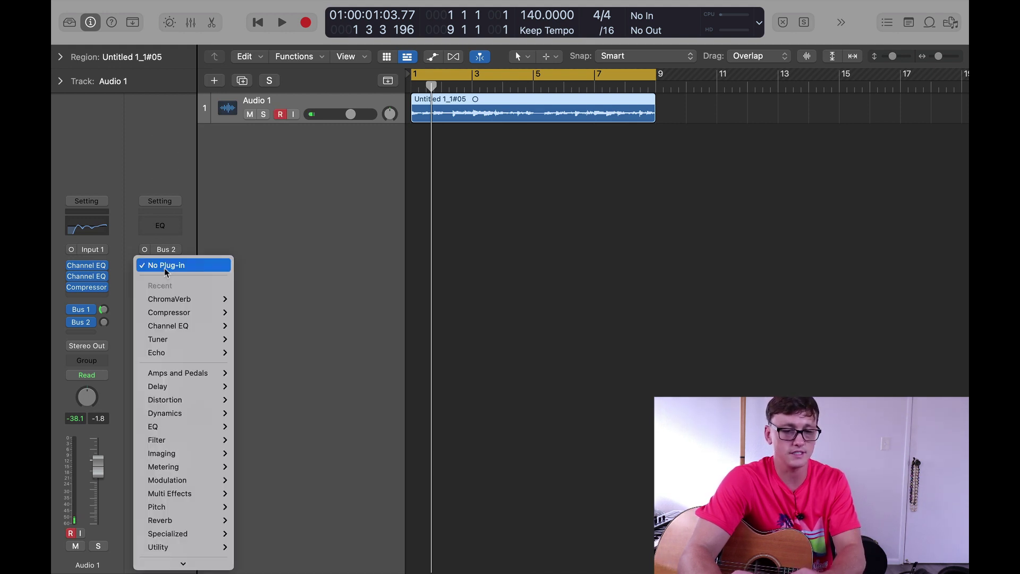
mouse_move(174, 390)
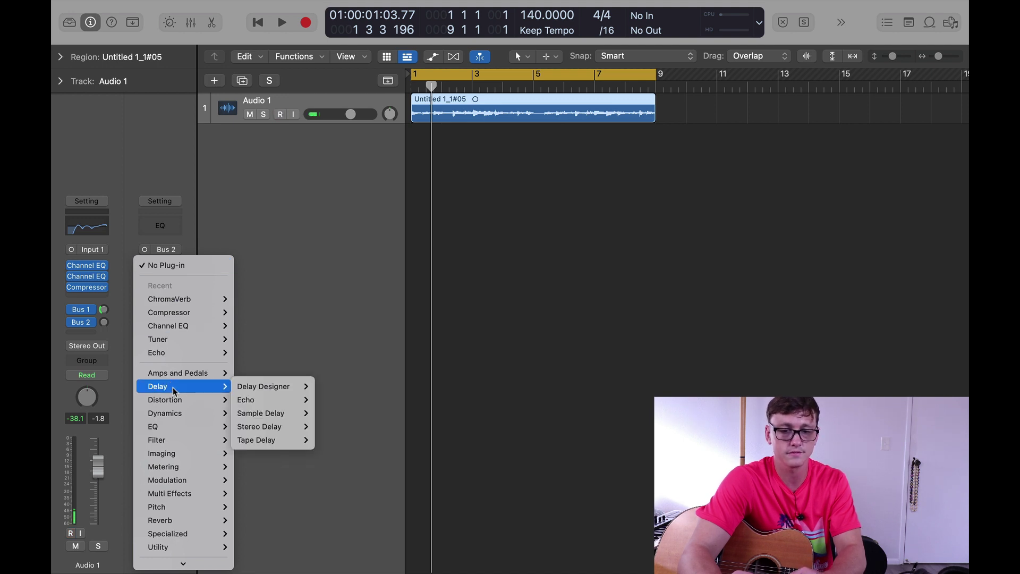
mouse_move(287, 399)
left_click(339, 406)
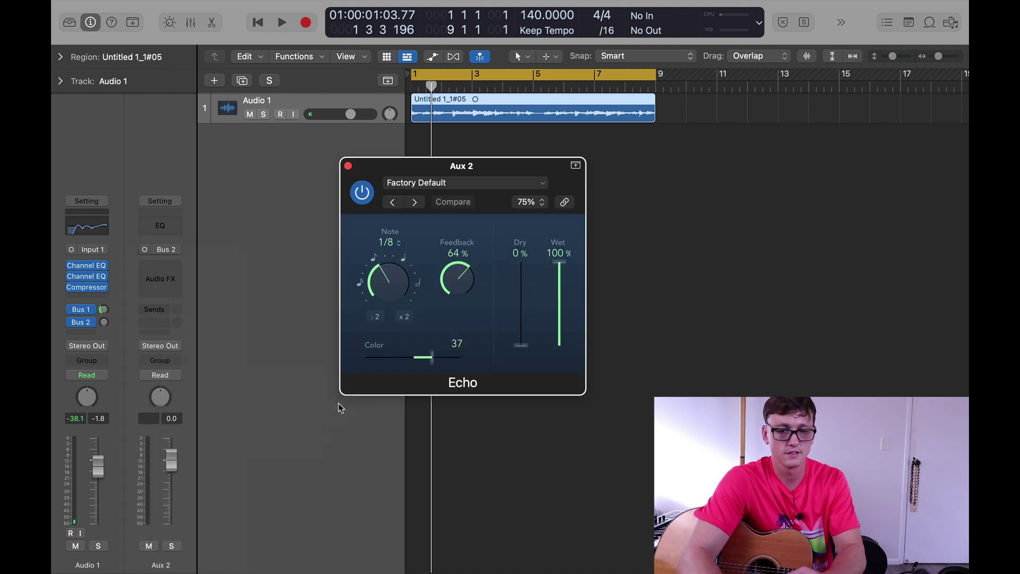
Solo Aux 2 and raise Audio 1's Bus 2 send to about -0.4 dB while auditioning the echo
left_click(171, 547)
key("space")
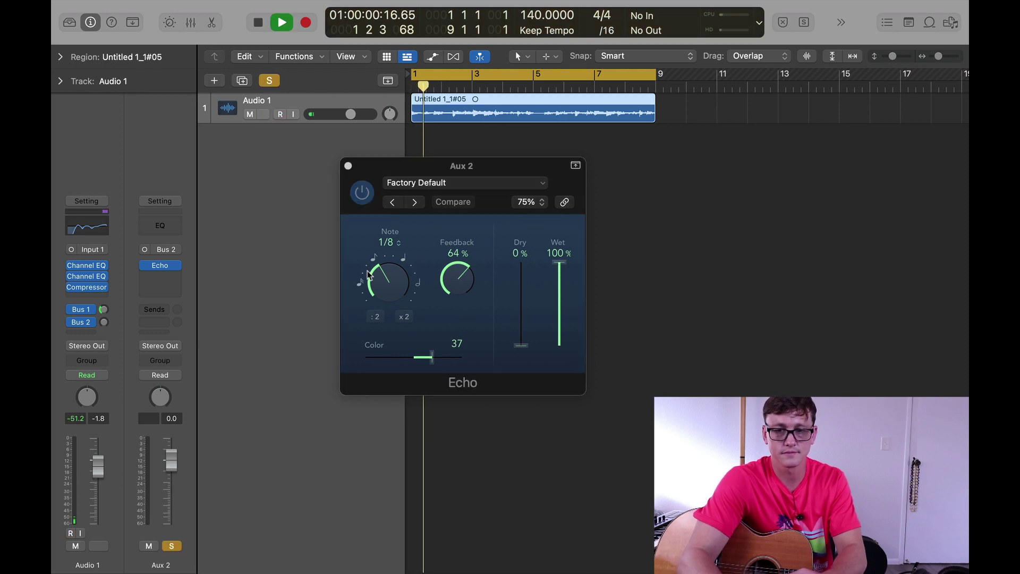
key("space")
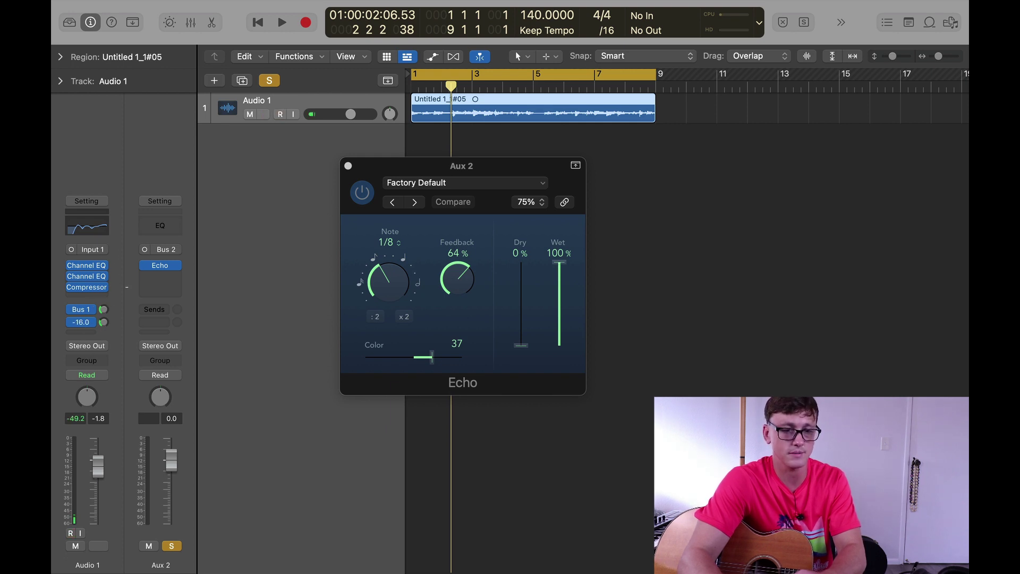
left_click_drag(104, 332, 103, 319)
key("space")
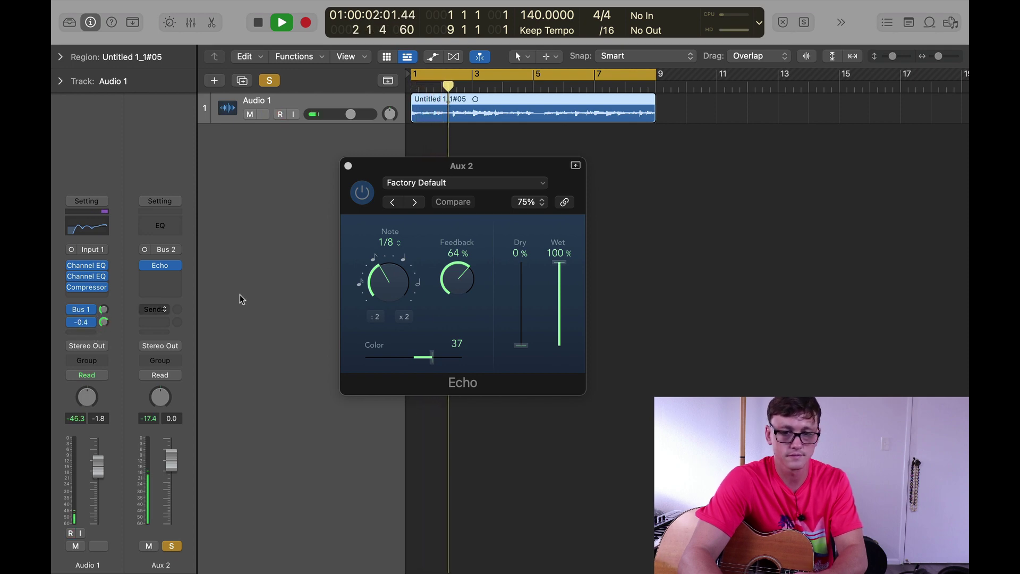
Set the Echo to a 1/8 dotted note, 27% feedback and color 31 during playback, and close it with Aux 2 unsoloed
left_click(382, 275)
mouse_move(382, 274)
left_mouse_down()
mouse_move(401, 260)
mouse_move(386, 275)
left_mouse_up()
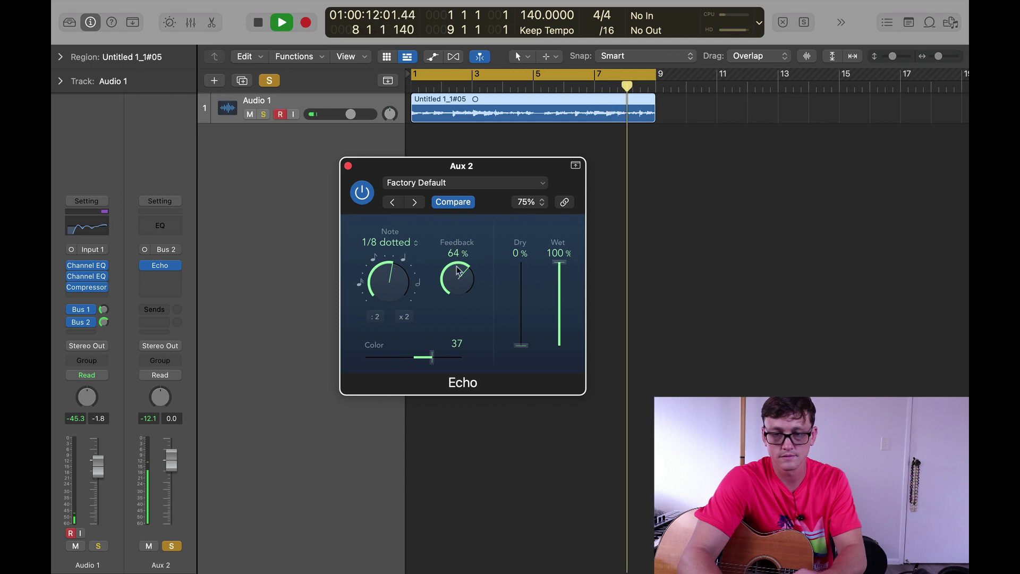
left_click_drag(458, 272, 440, 341)
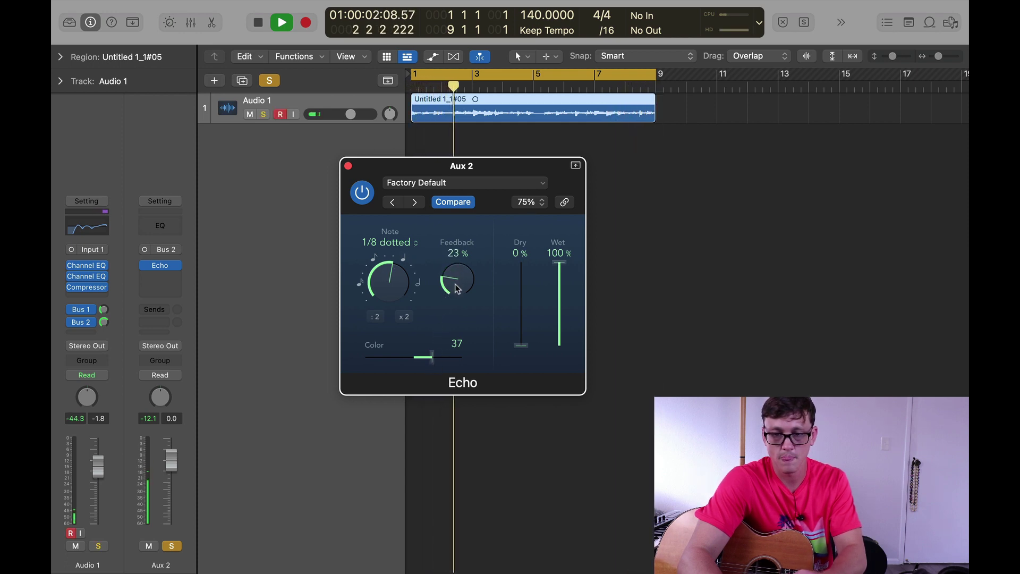
mouse_move(431, 357)
left_mouse_down()
mouse_move(455, 359)
mouse_move(386, 362)
mouse_move(437, 362)
mouse_move(425, 360)
left_mouse_up()
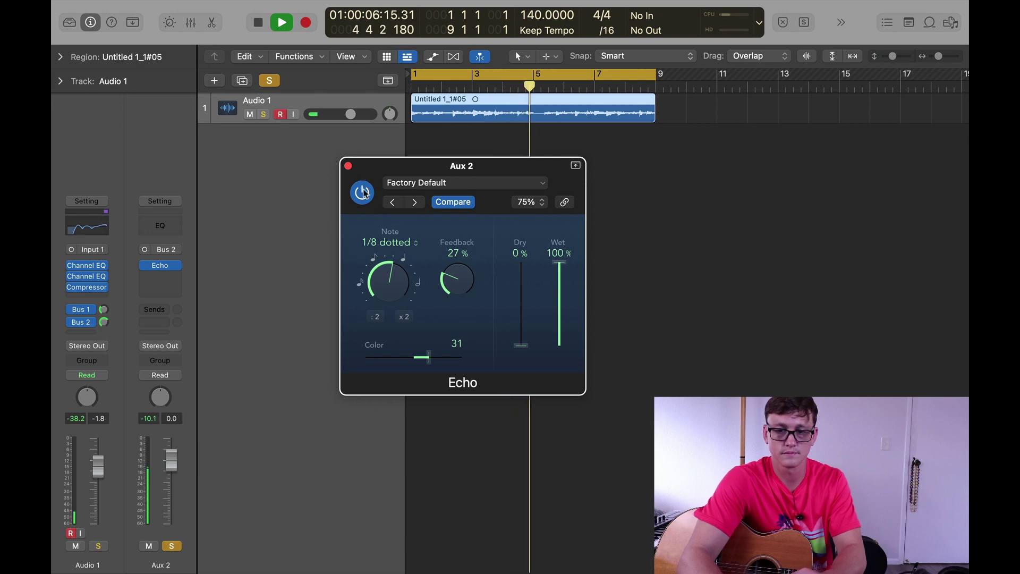
key("space")
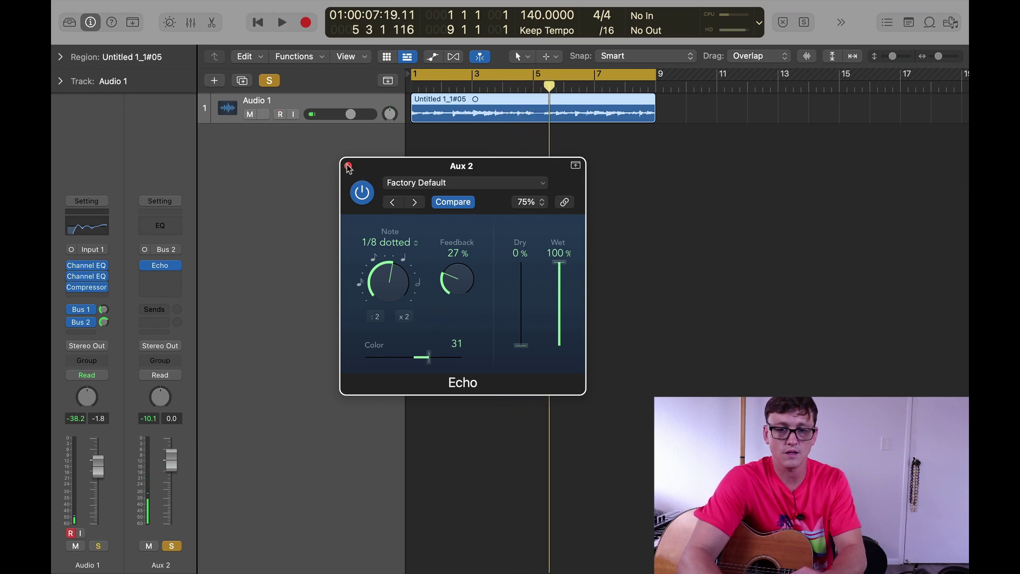
left_click(349, 167)
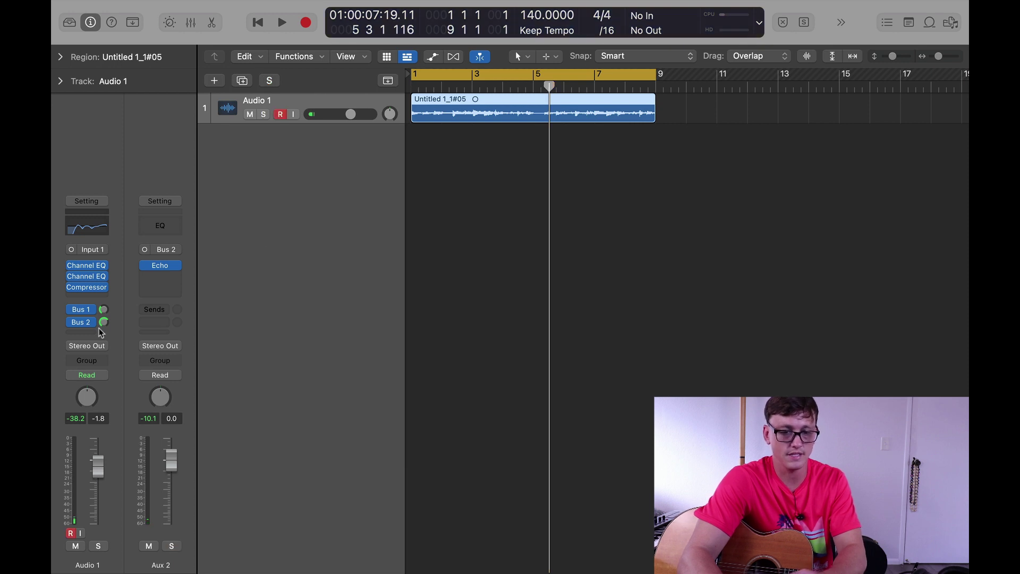
Play the full mix from the start and reduce Audio 1's Bus 2 send to a subtle level
key("Return")
key("space")
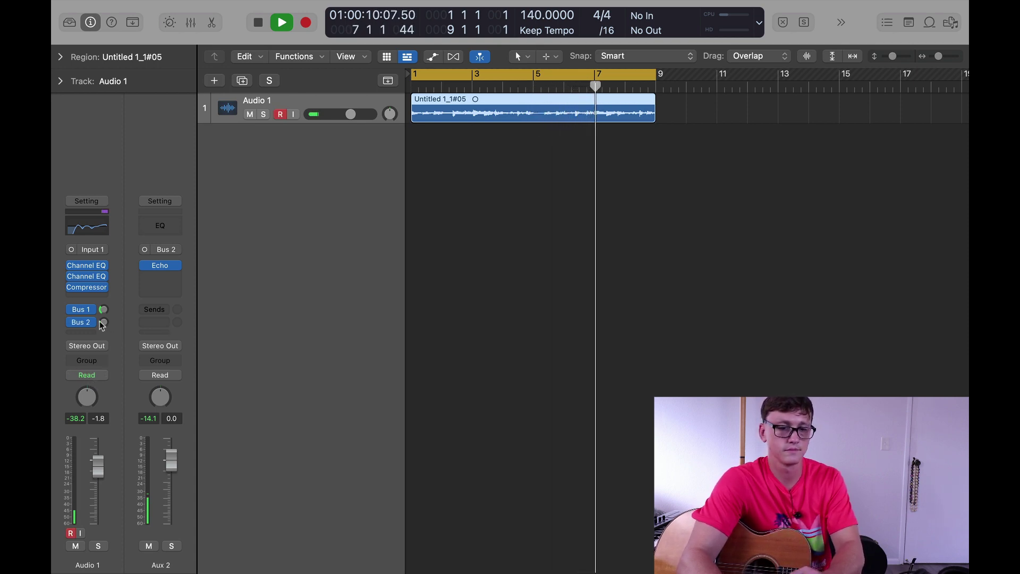
left_click_drag(102, 328, 103, 340)
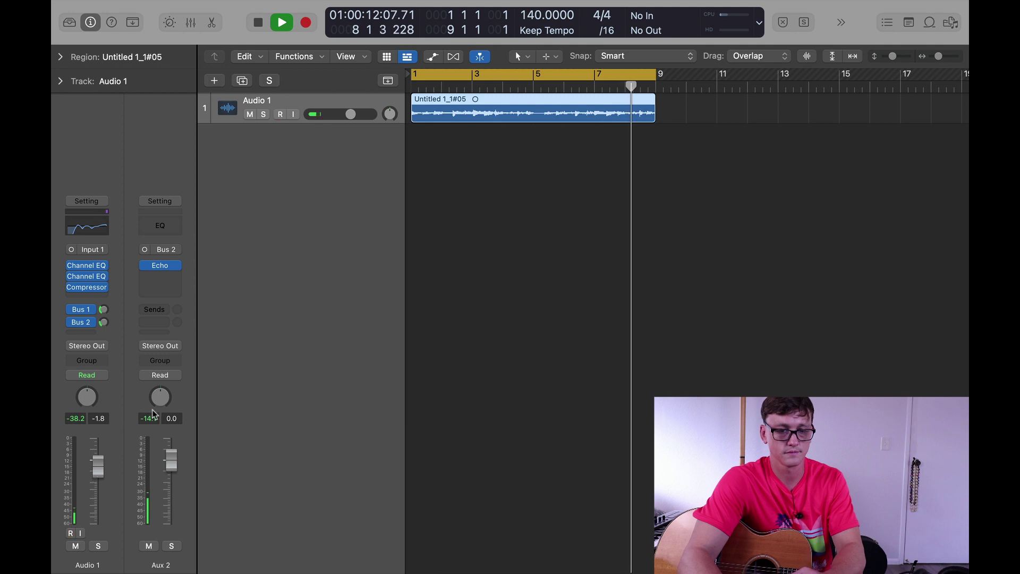
key("space")
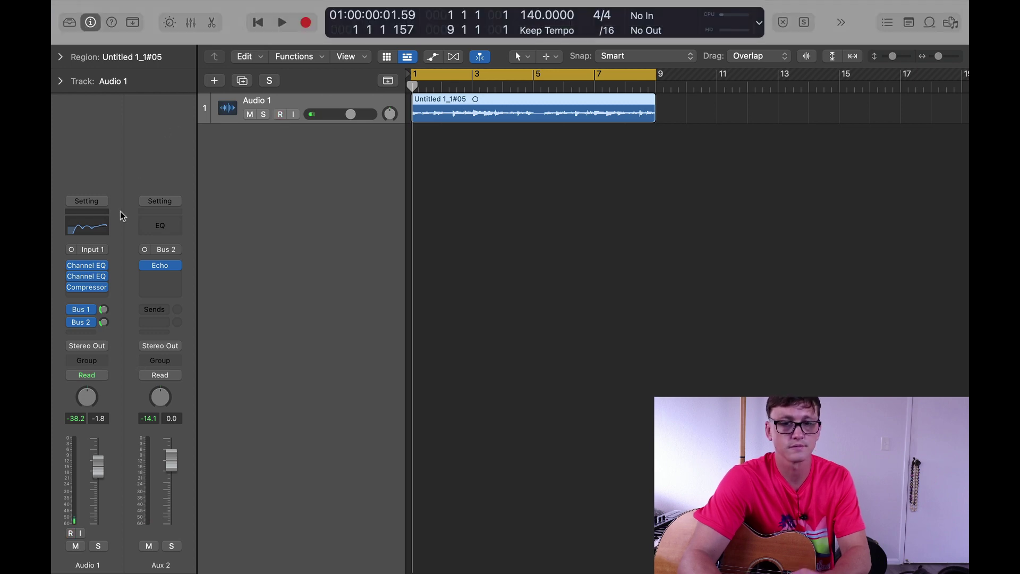
Show the mixer and add a Channel EQ to the Stereo Out channel during playback
left_click(194, 22)
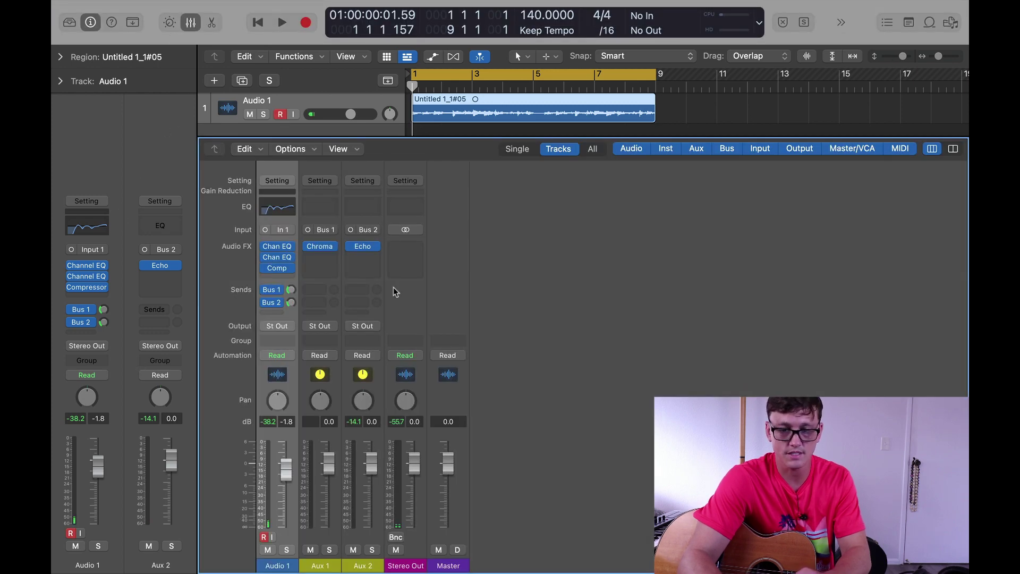
key("space")
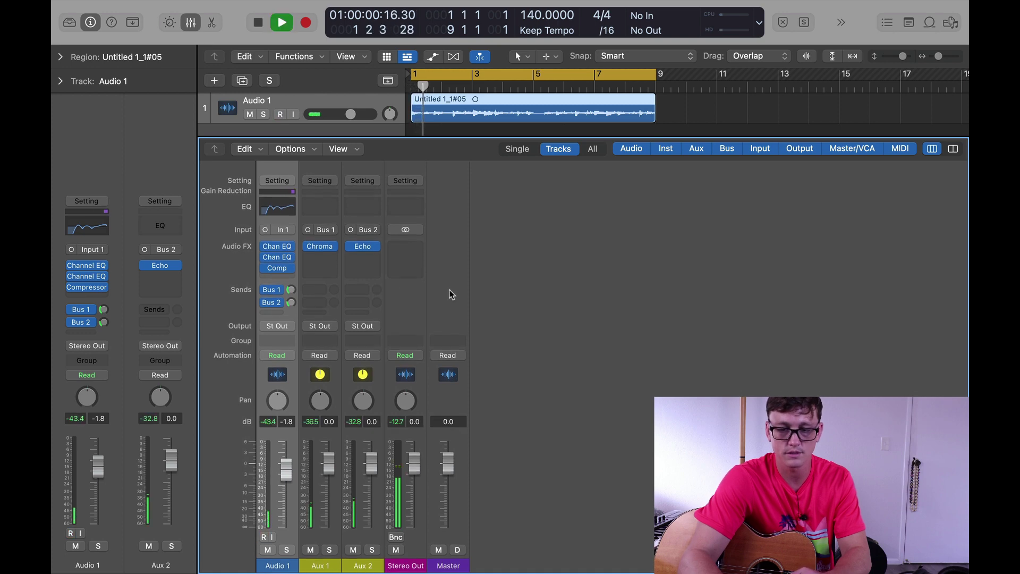
left_click(404, 208)
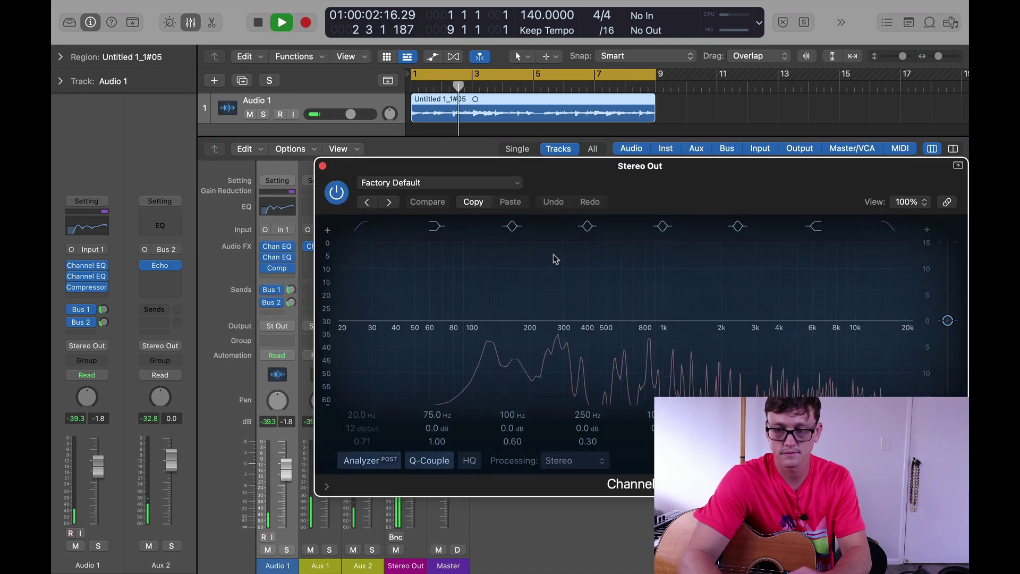
Sweep a boosted peak band through the Stereo Out EQ during playback and settle it as a cut of about 5 dB near 950 Hz
left_click_drag(740, 320, 715, 250)
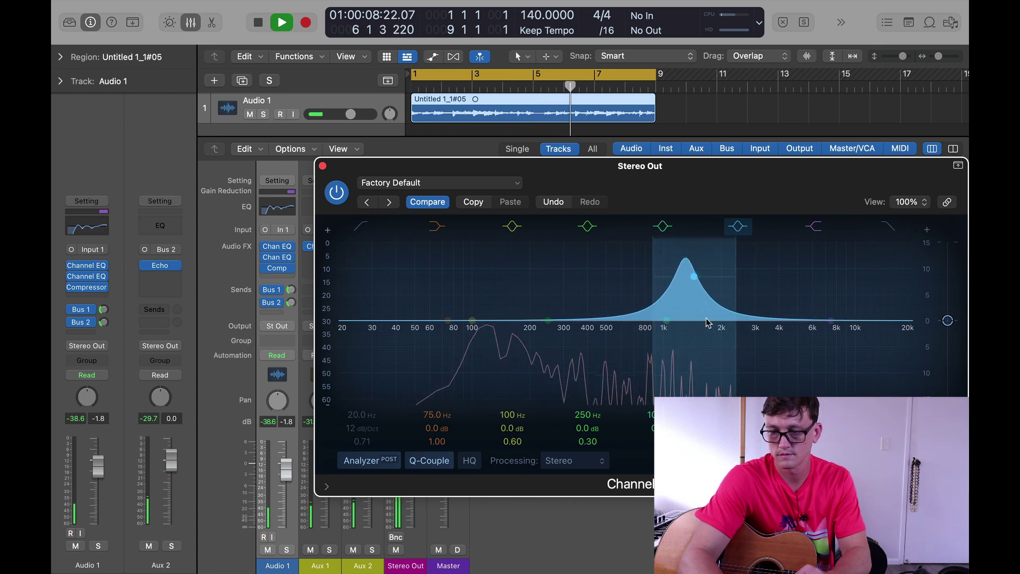
left_click_drag(707, 322, 701, 365)
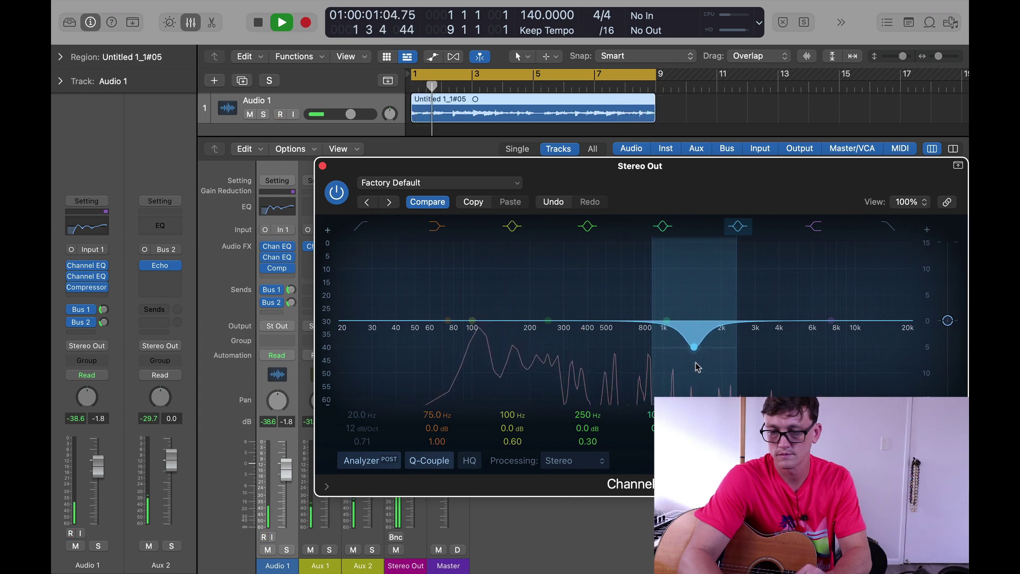
left_click_drag(695, 352, 592, 222)
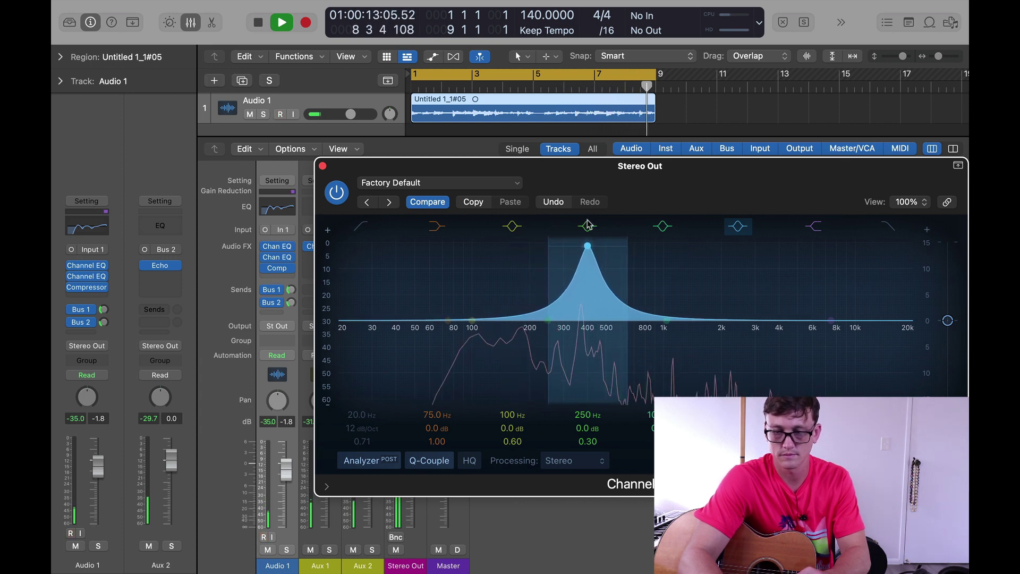
left_click_drag(592, 223, 663, 341)
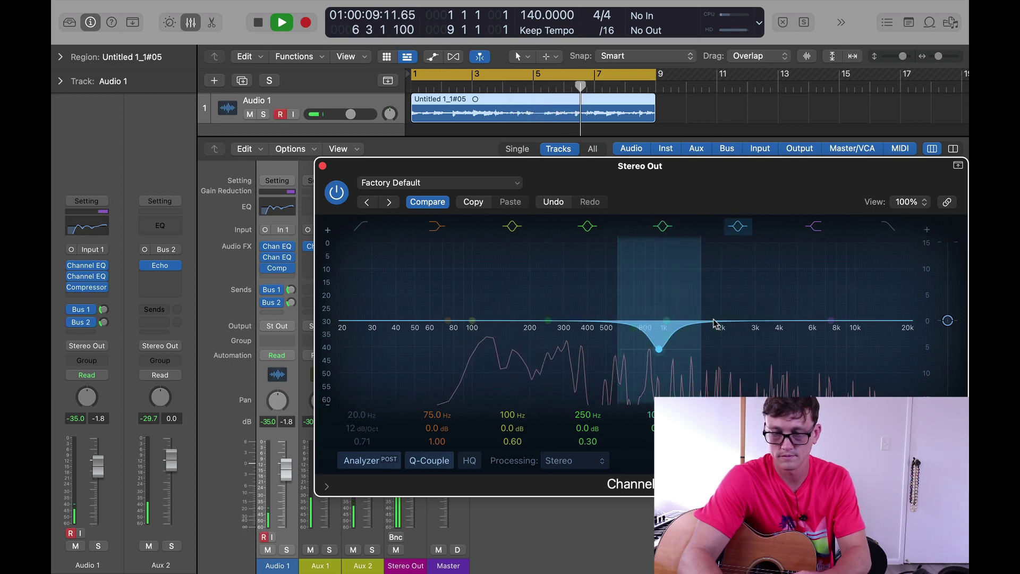
Cut about 4 dB near 3.3 kHz with a second peak band on the Stereo Out EQ and stop playback
left_click_drag(710, 322, 768, 362)
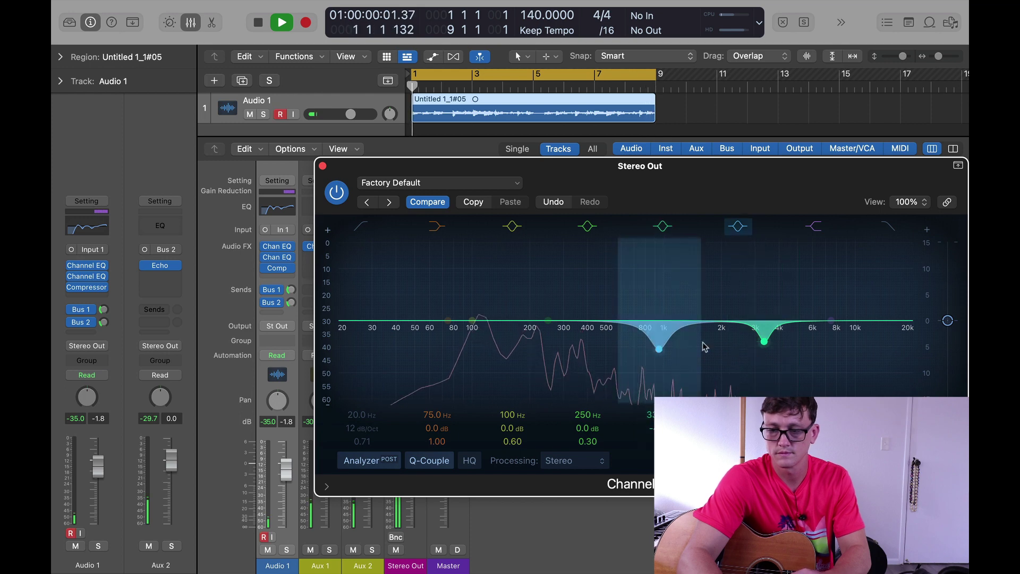
key("space")
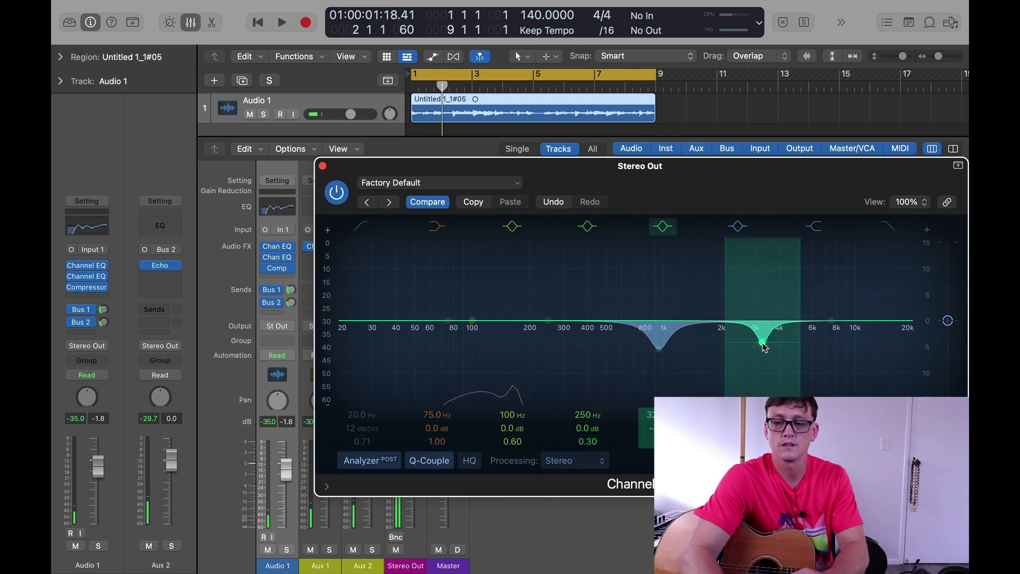
key("ctrl+r")
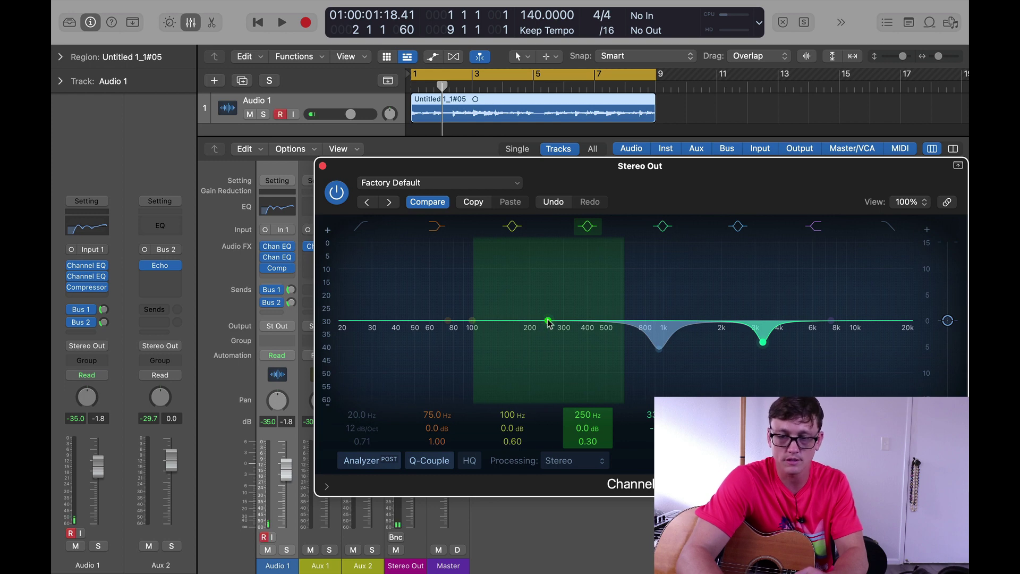
Replay from the start, sweep the 250 Hz peak band with a boost, and settle it at 2320 Hz with -2.2 dB
key("Return")
key("space")
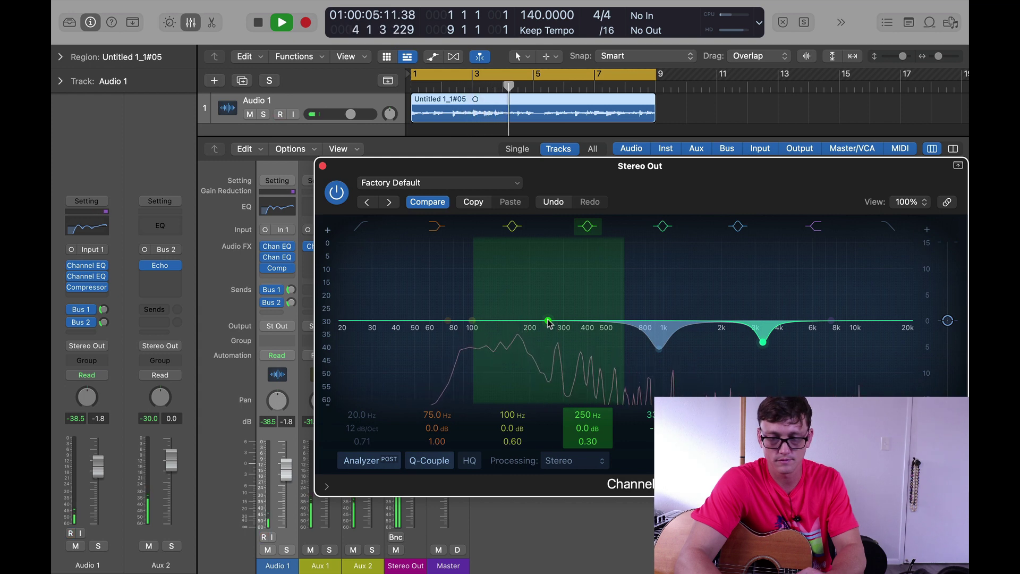
left_click_drag(549, 323, 603, 243)
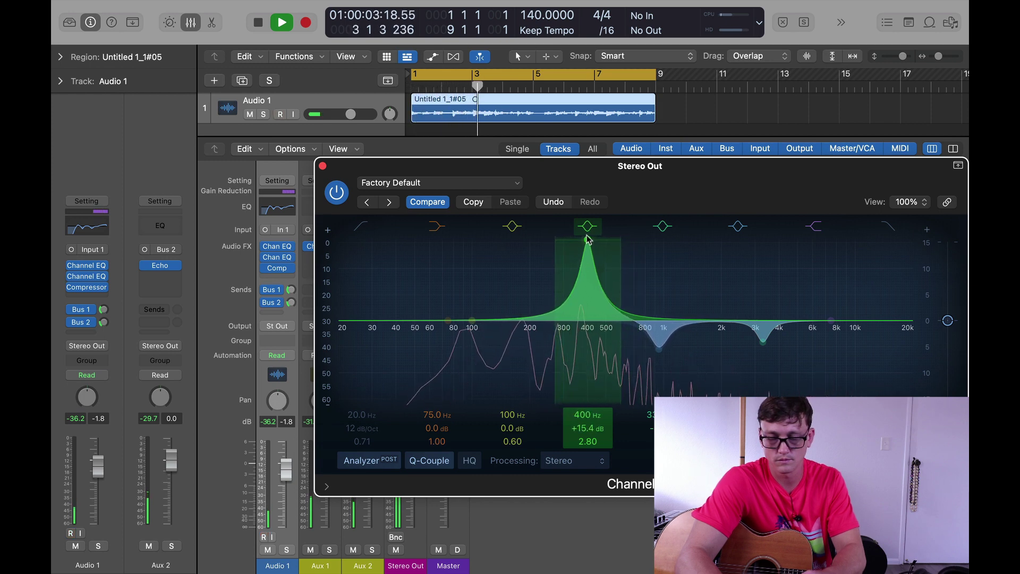
left_click_drag(586, 251, 738, 358)
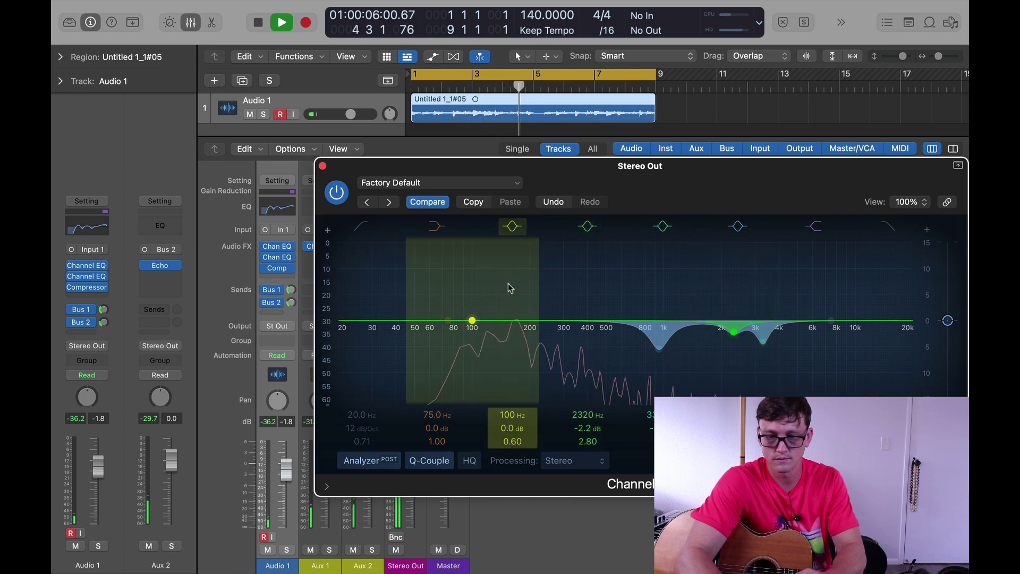
Set the 100 Hz peak band to 298 Hz with -2.8 dB gain and a Q of 1.20
left_click_drag(473, 321, 563, 330)
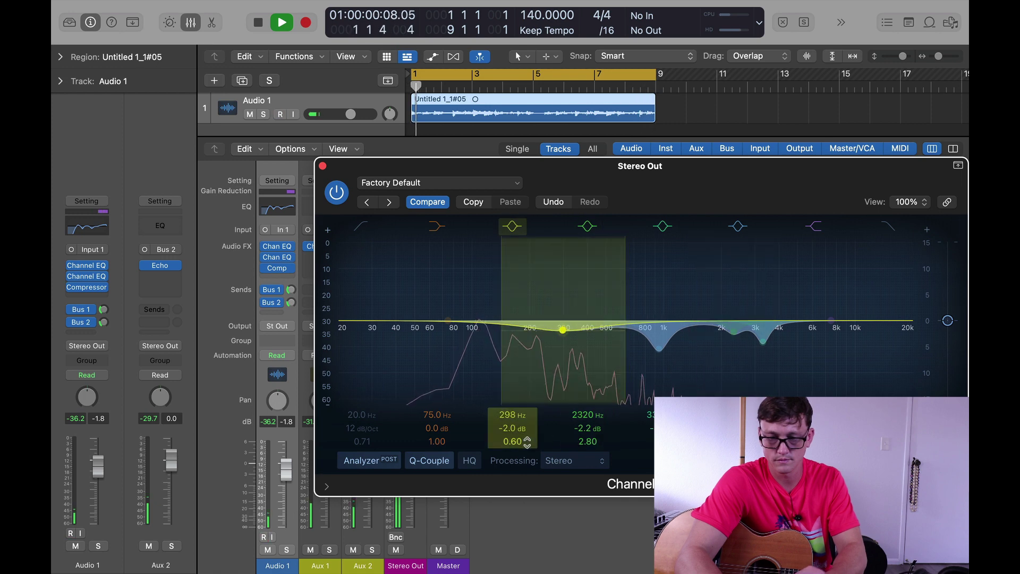
left_click_drag(513, 442, 514, 443)
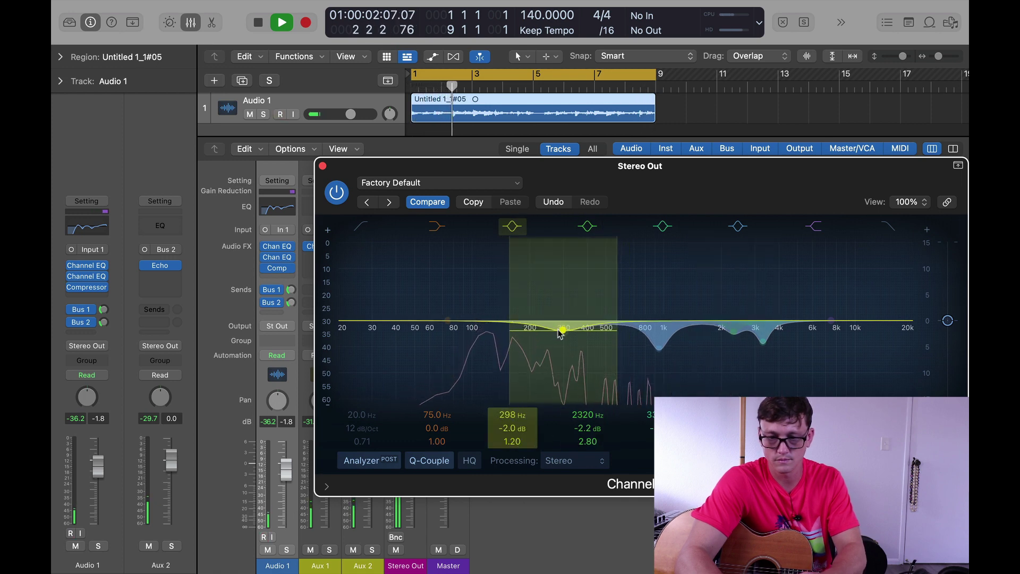
left_click_drag(559, 331, 561, 332)
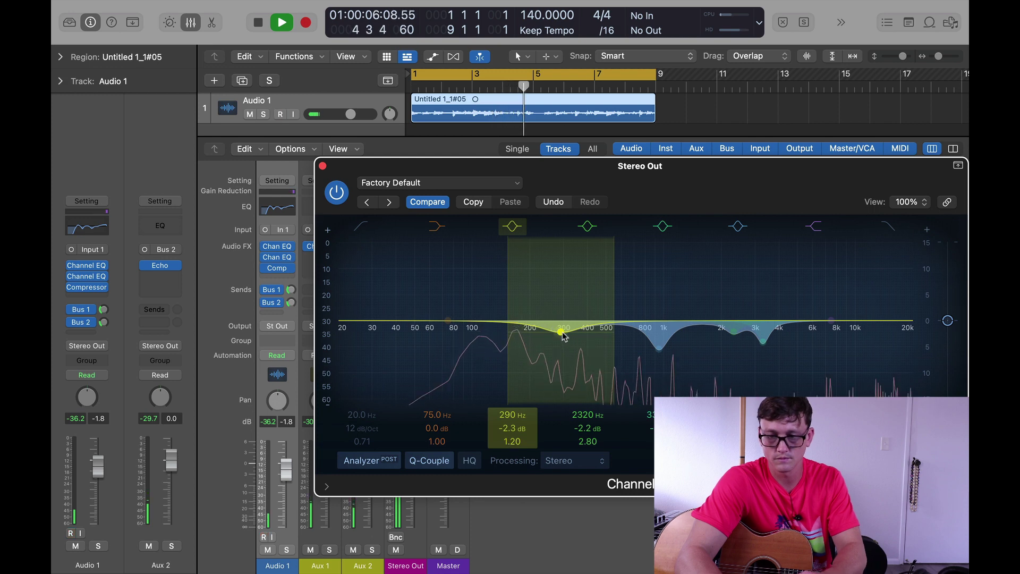
left_click_drag(565, 334, 566, 337)
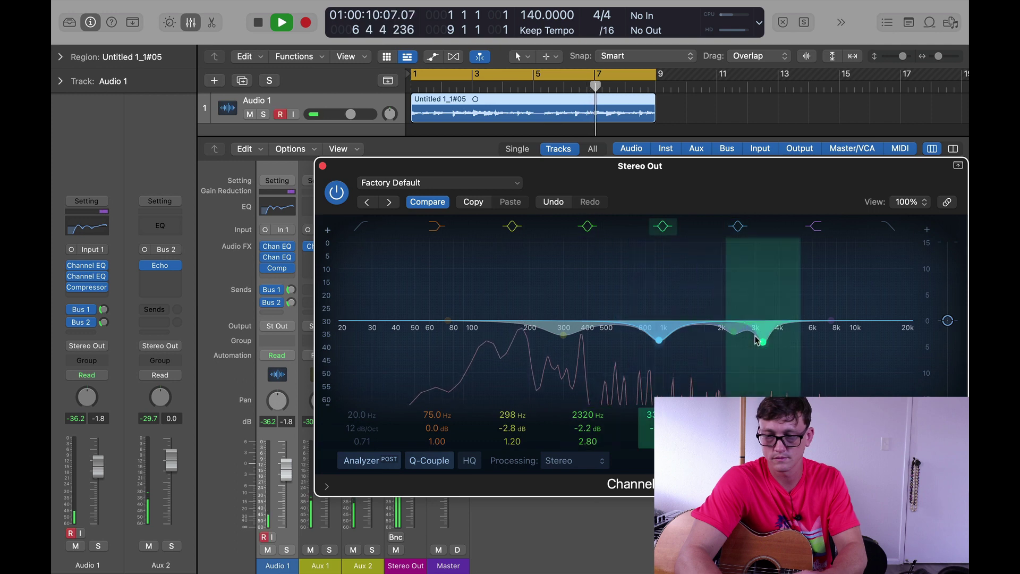
Move the 3.3 kHz cut to a slight dip near 5.2 kHz and deepen the cut near 950 Hz to about 7 dB
left_click_drag(758, 340, 791, 321)
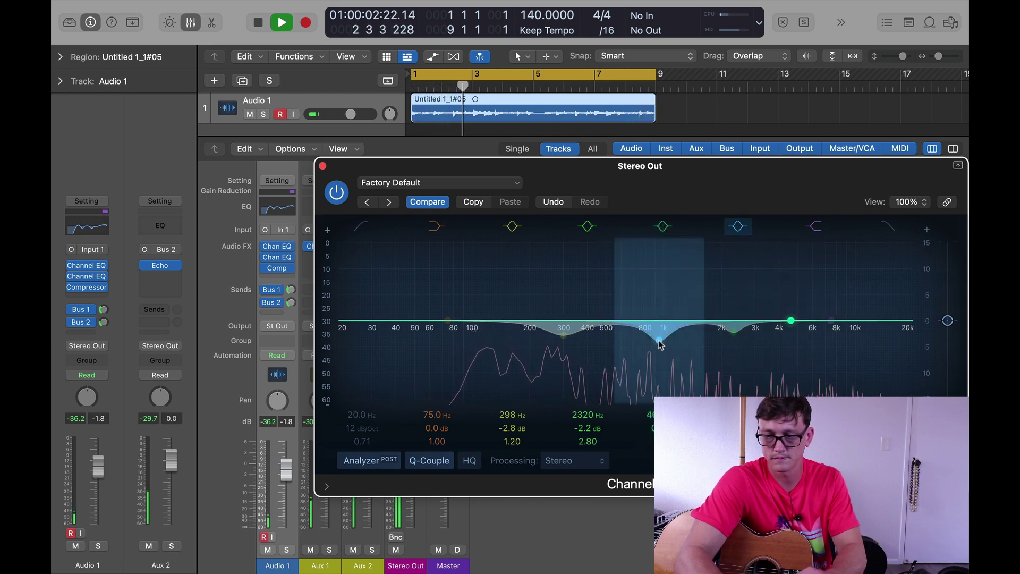
left_click_drag(660, 345, 661, 355)
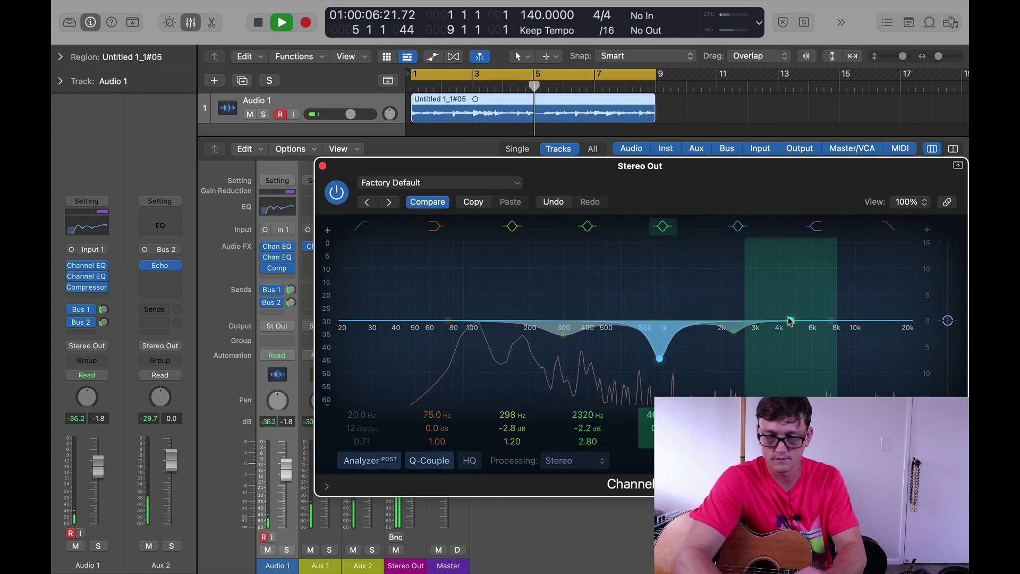
left_click_drag(793, 307, 800, 327)
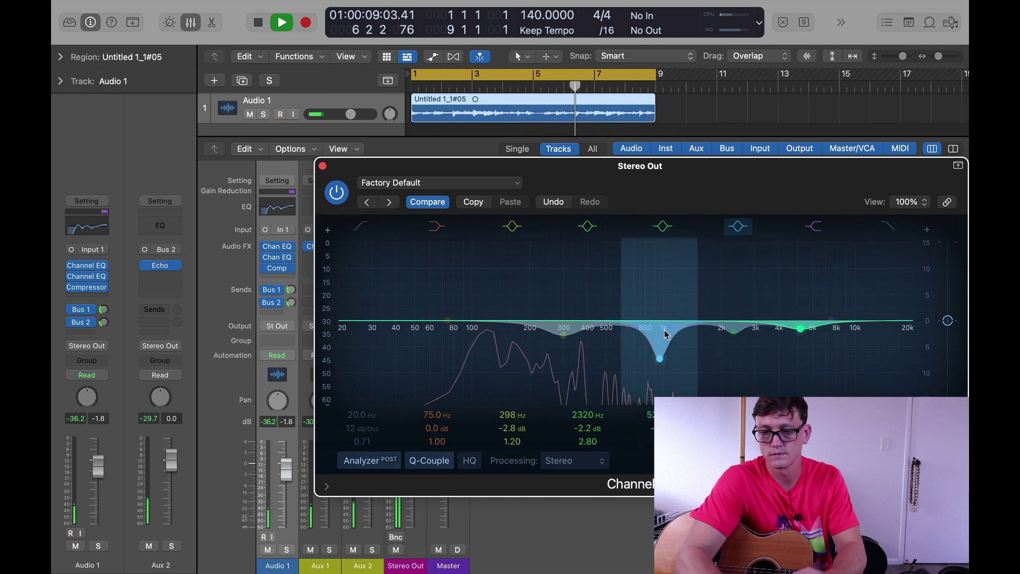
Enable the Stereo Out EQ's low-cut filter at 101 Hz, stop playback and close the EQ
left_click(360, 227)
left_click_drag(340, 331, 457, 337)
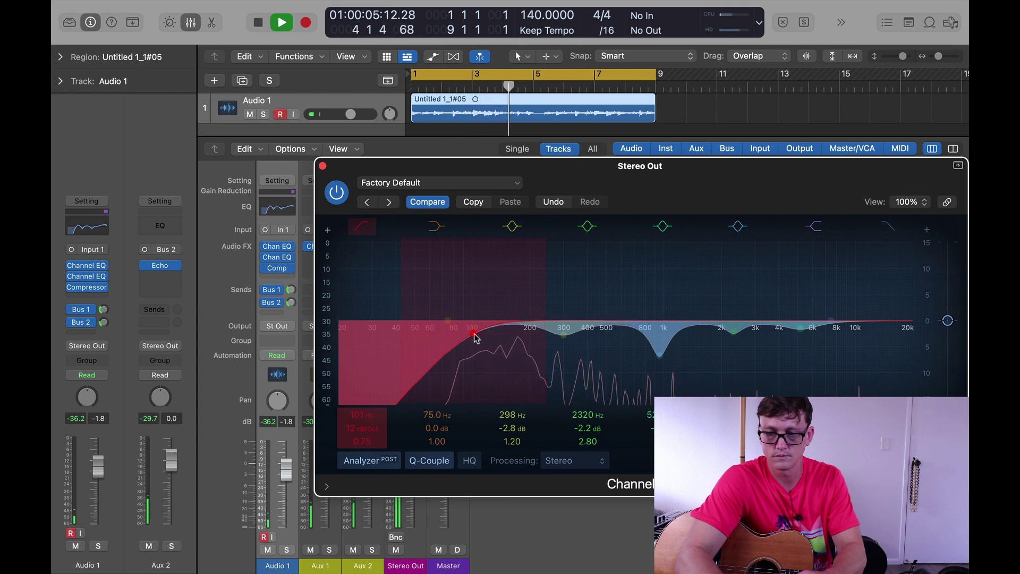
key("space")
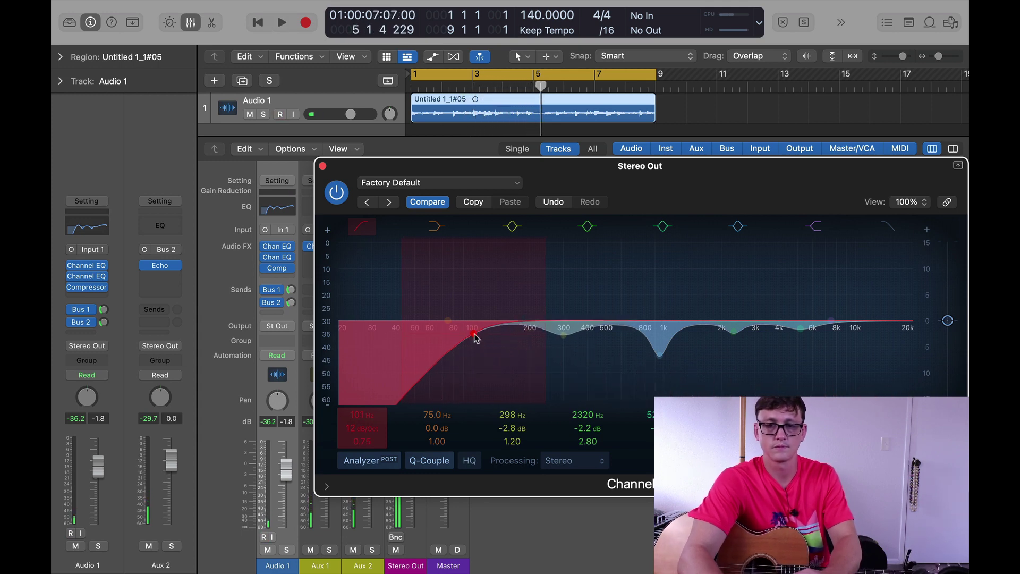
left_click(323, 166)
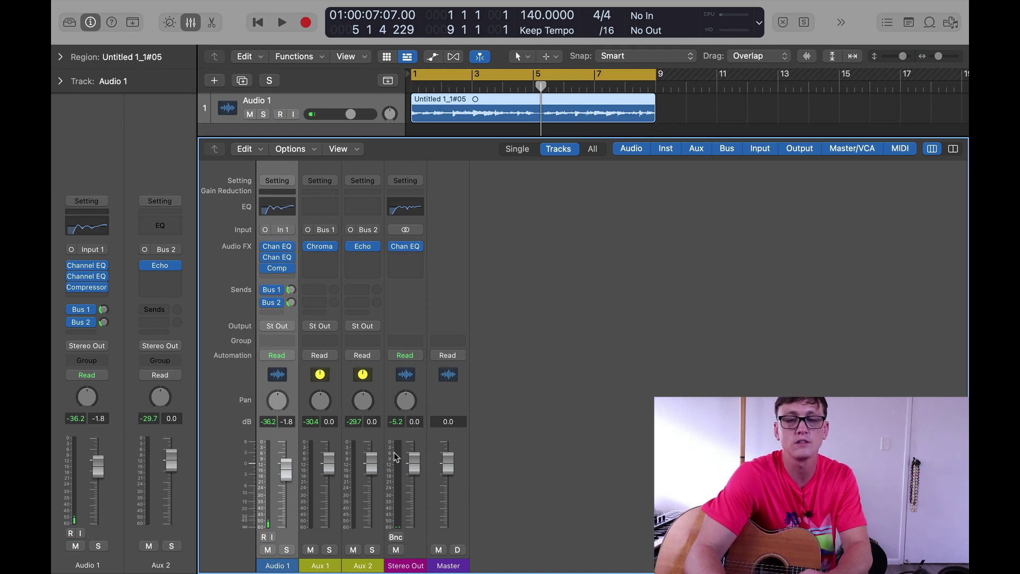
Audition the mix briefly, then add a Limiter below the Channel EQ on the Stereo Out channel
mouse_move(420, 248)
key("space")
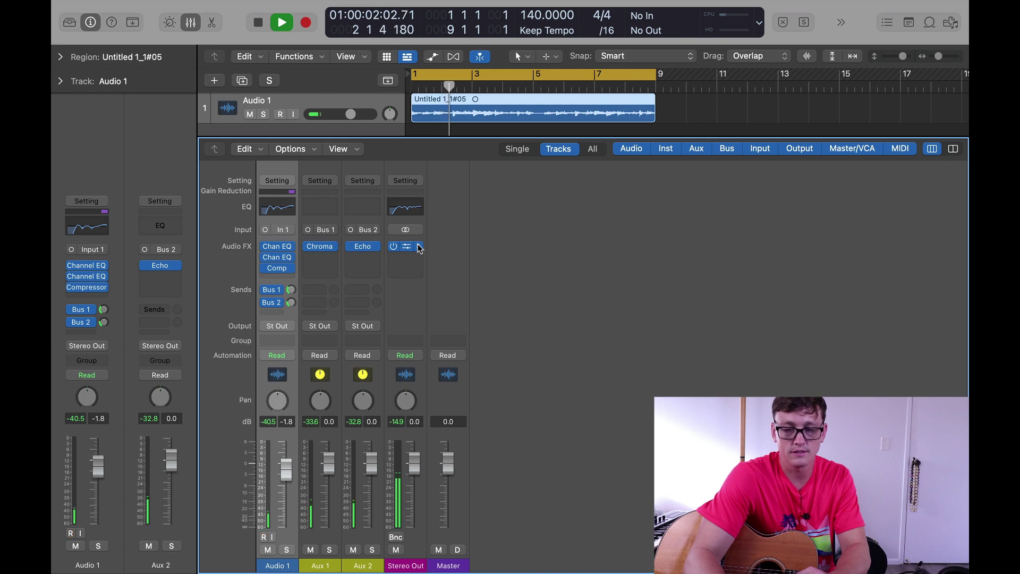
key("space")
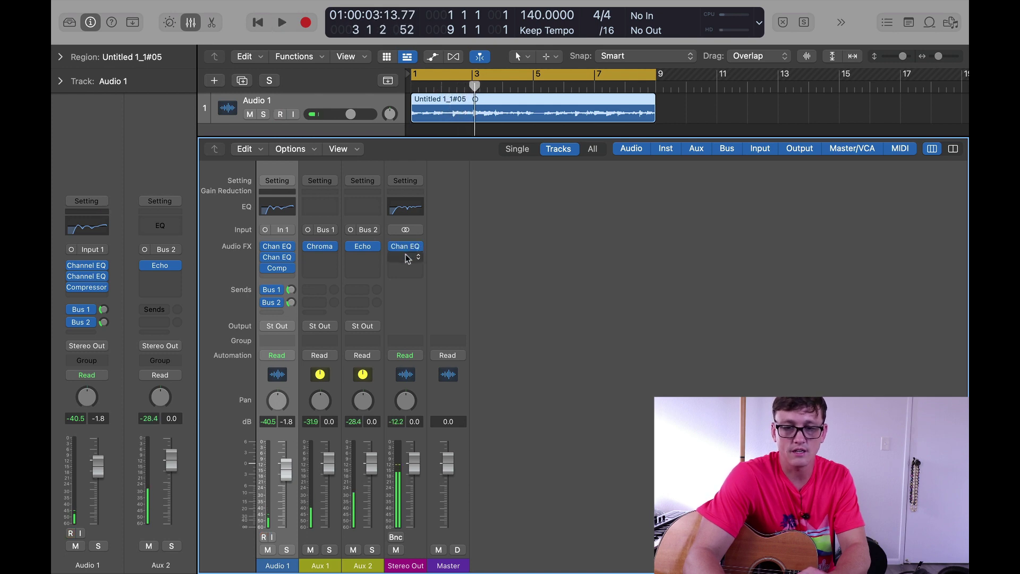
left_click(406, 258)
mouse_move(410, 317)
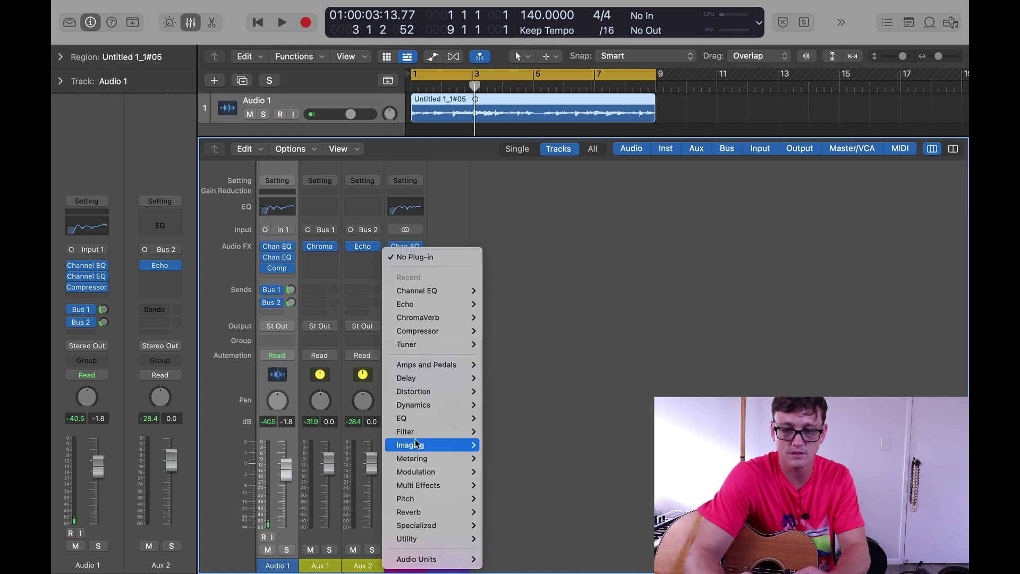
mouse_move(417, 443)
mouse_move(422, 461)
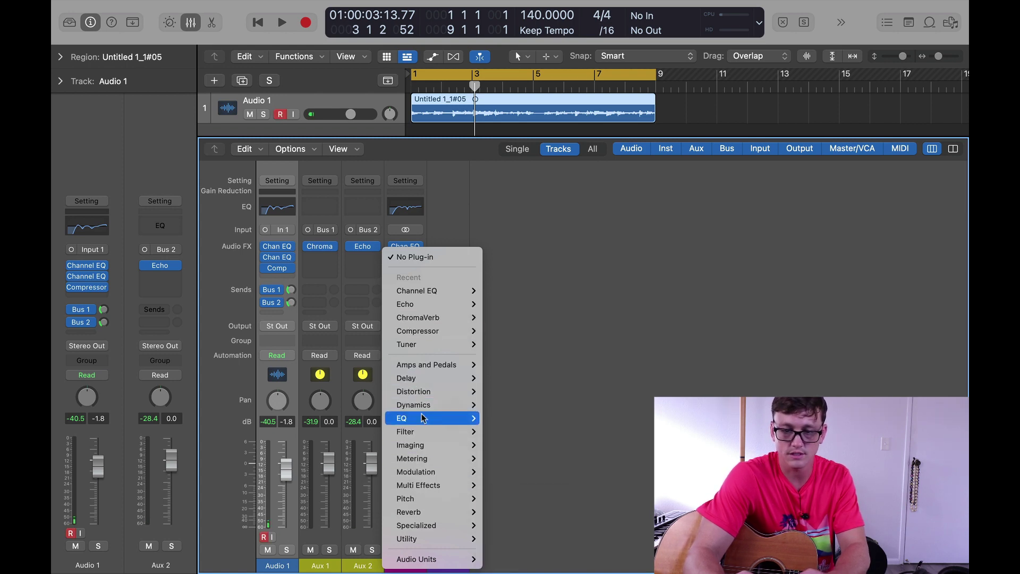
mouse_move(423, 409)
mouse_move(502, 406)
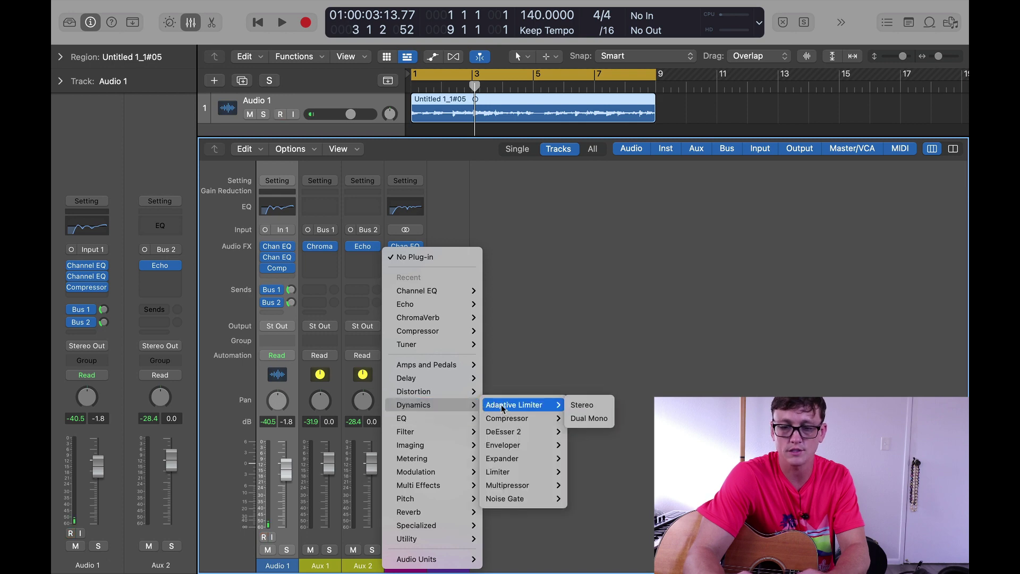
left_click(511, 472)
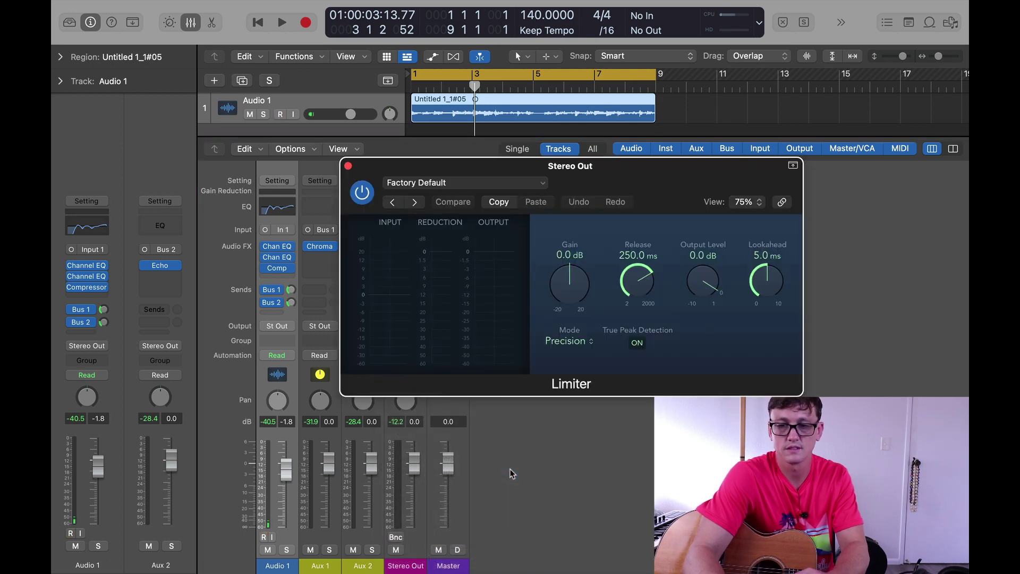
Set the Limiter's output level to -1.0 dB and gain to +4.2 dB, audition the result and close the Limiter
left_click_drag(611, 165, 557, 166)
key("space")
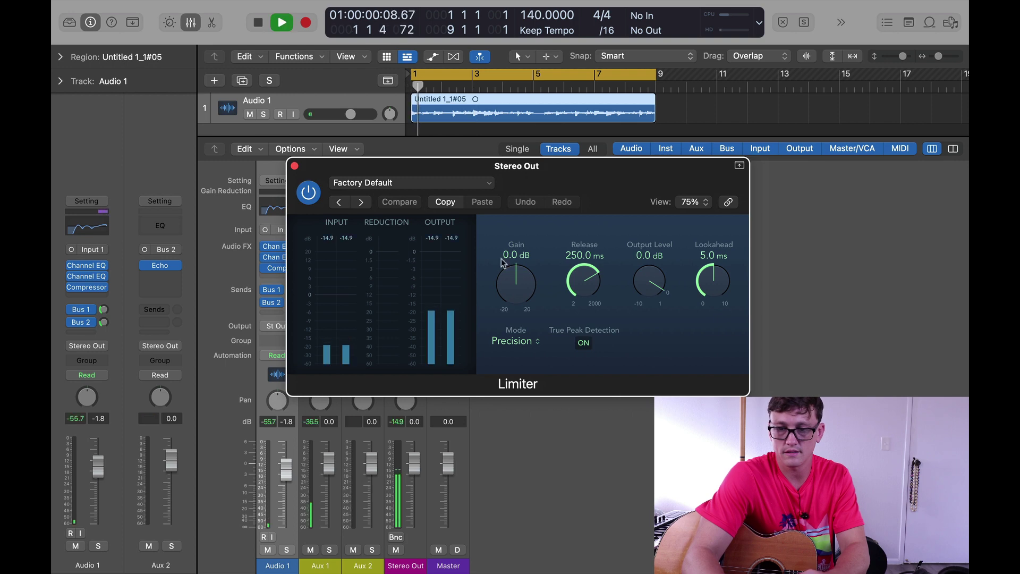
key("space")
left_click_drag(632, 278, 636, 304)
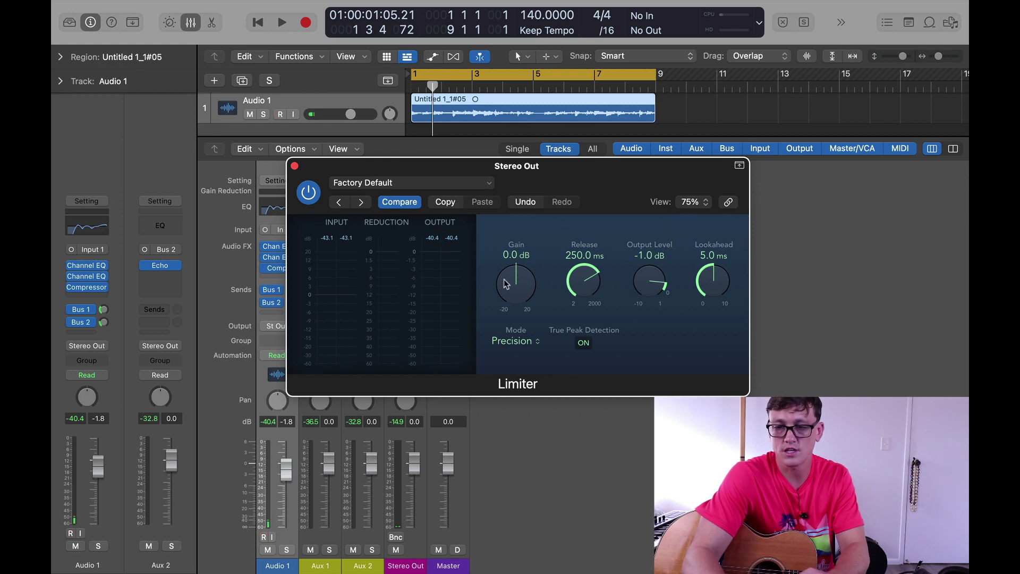
mouse_move(510, 277)
left_mouse_down()
mouse_move(508, 294)
mouse_move(509, 283)
left_mouse_up()
key("space")
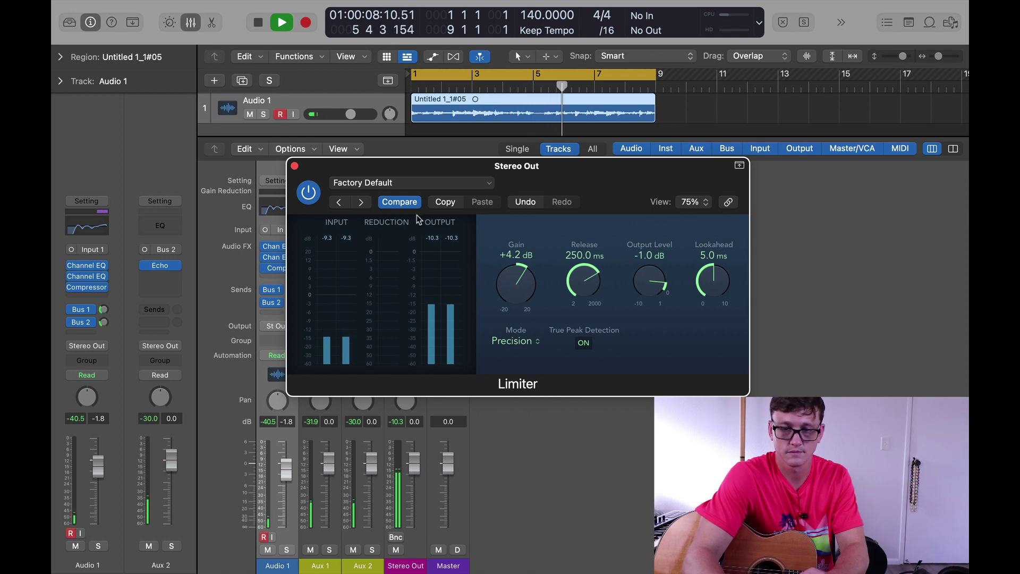
key("space")
left_click(294, 166)
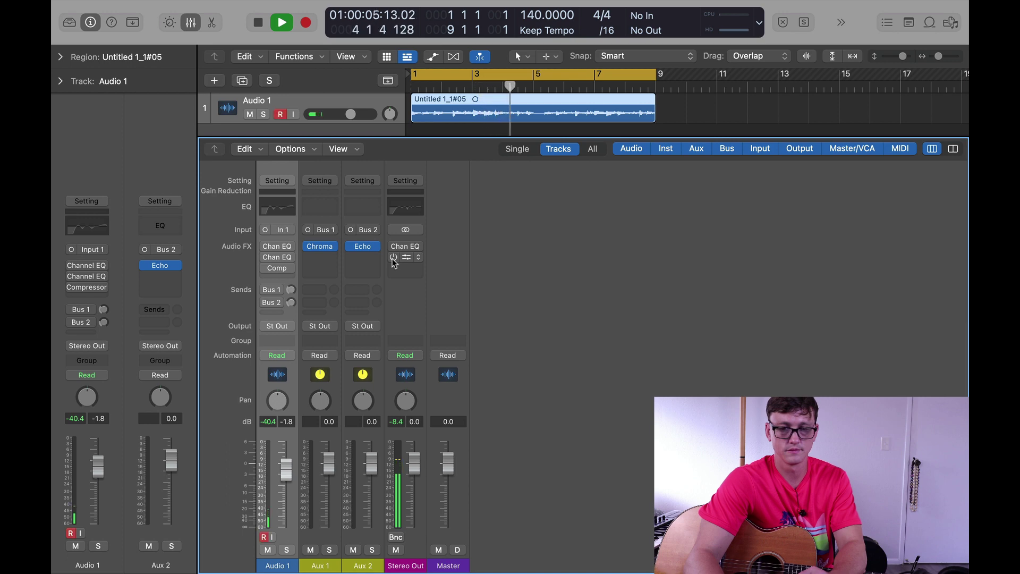
Replay the recording from the start with the Audio 1 and Stereo Out effects re-enabled to compare against the bypassed sound
key("space")
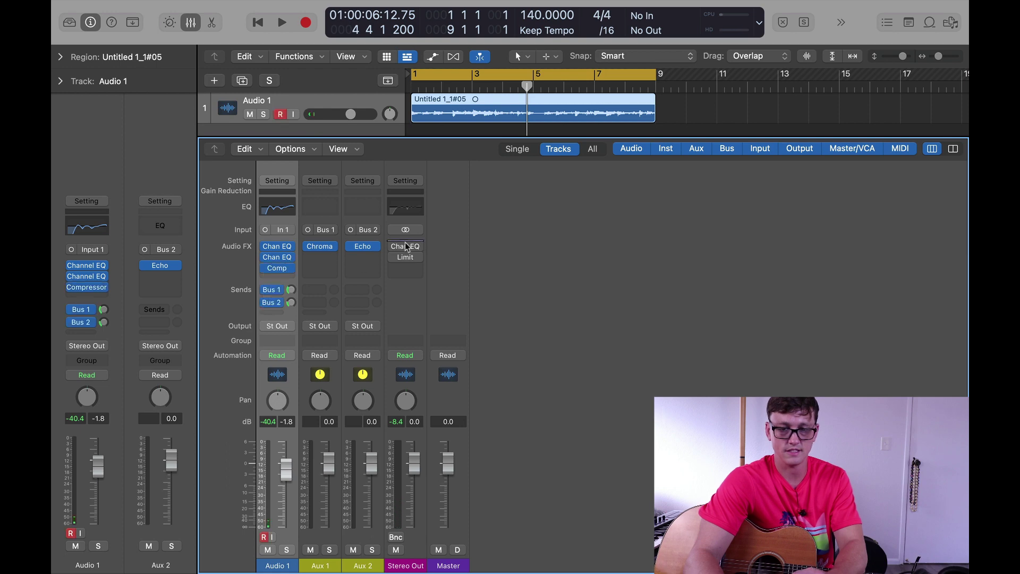
key("Return")
key("space")
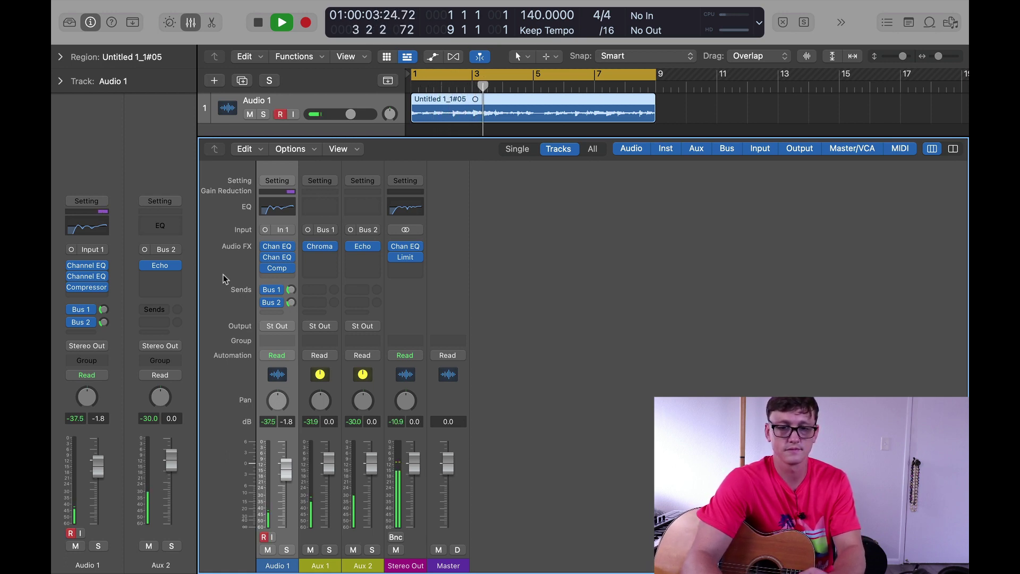
mouse_move(292, 303)
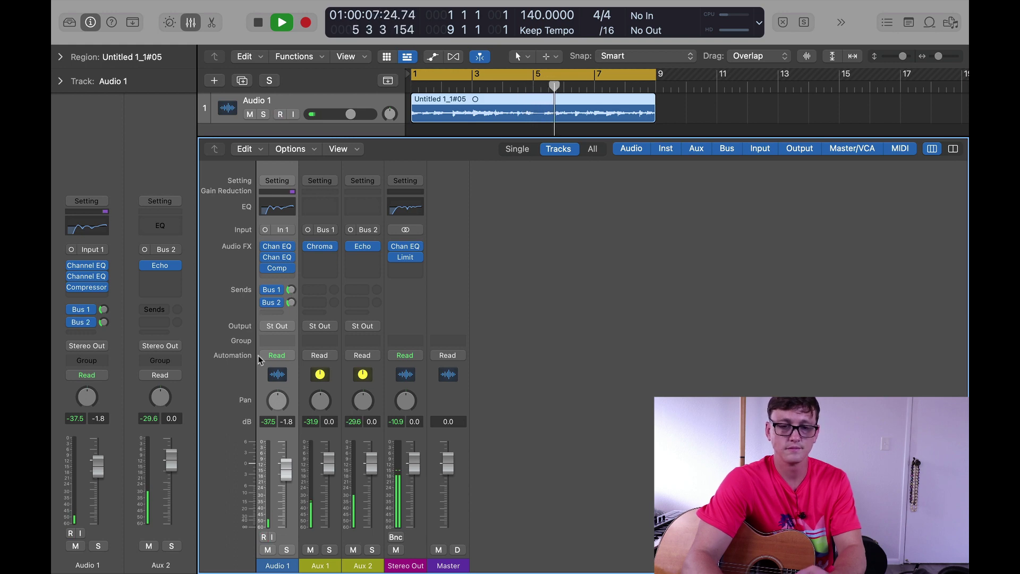
key("space")
key("alt+r")
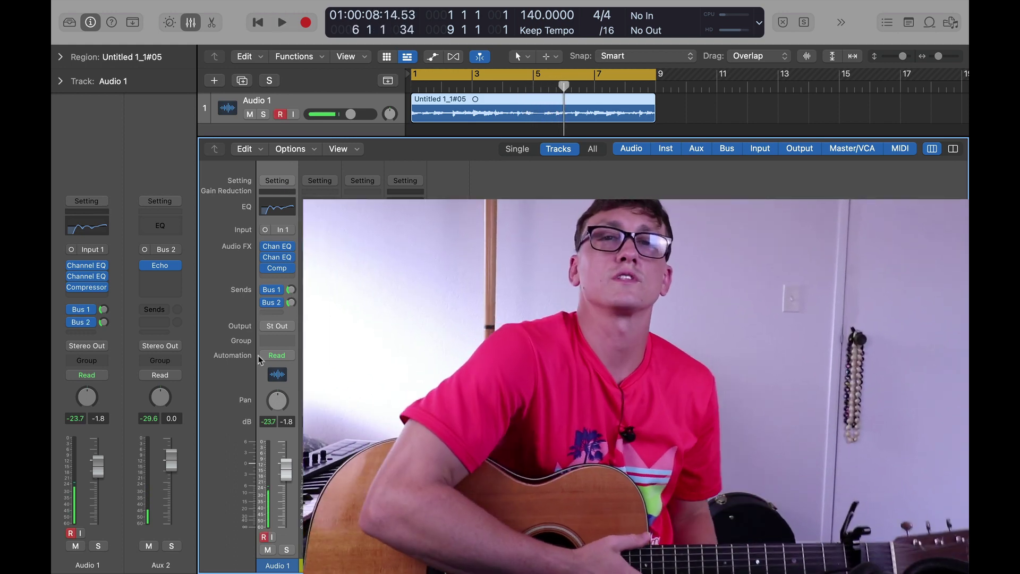
key("alt+r")
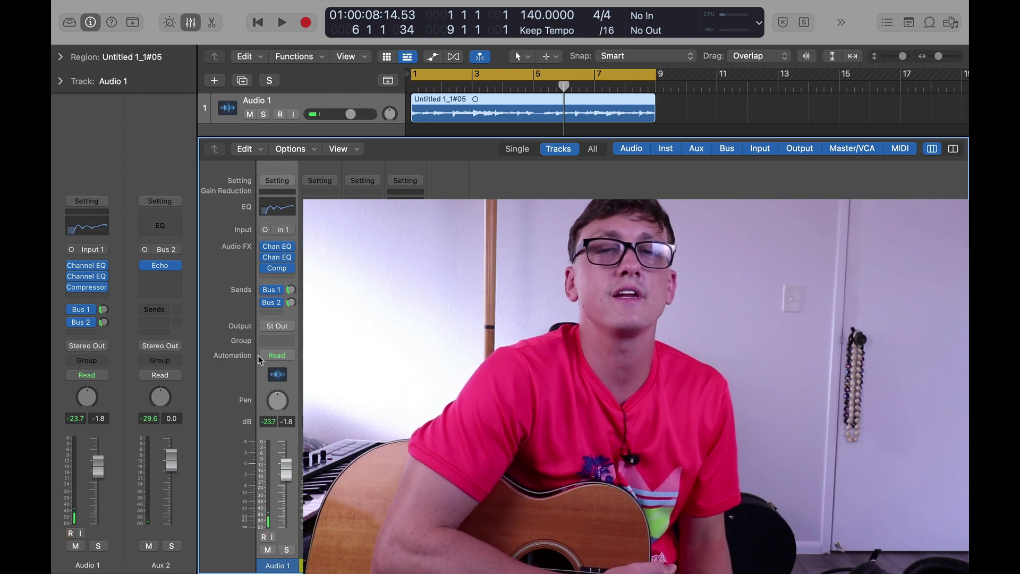